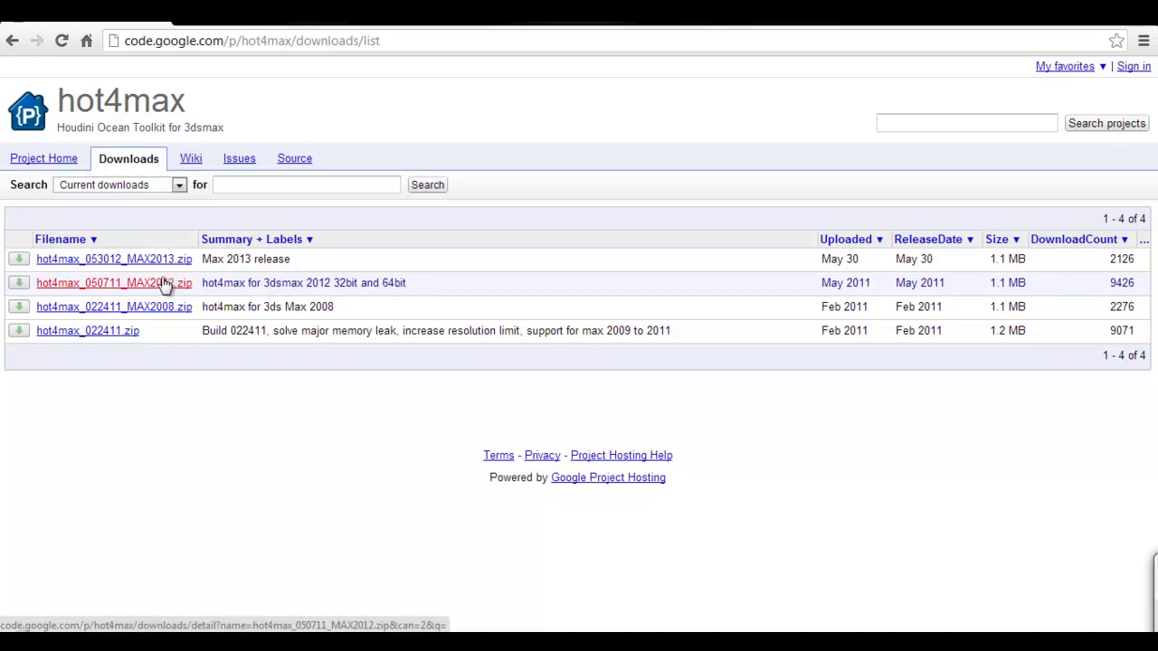
# Download hot4max_050711_MAX2012.zip from the hot4max downloads list and place it on the desktop.
pyautogui.click(99, 291)
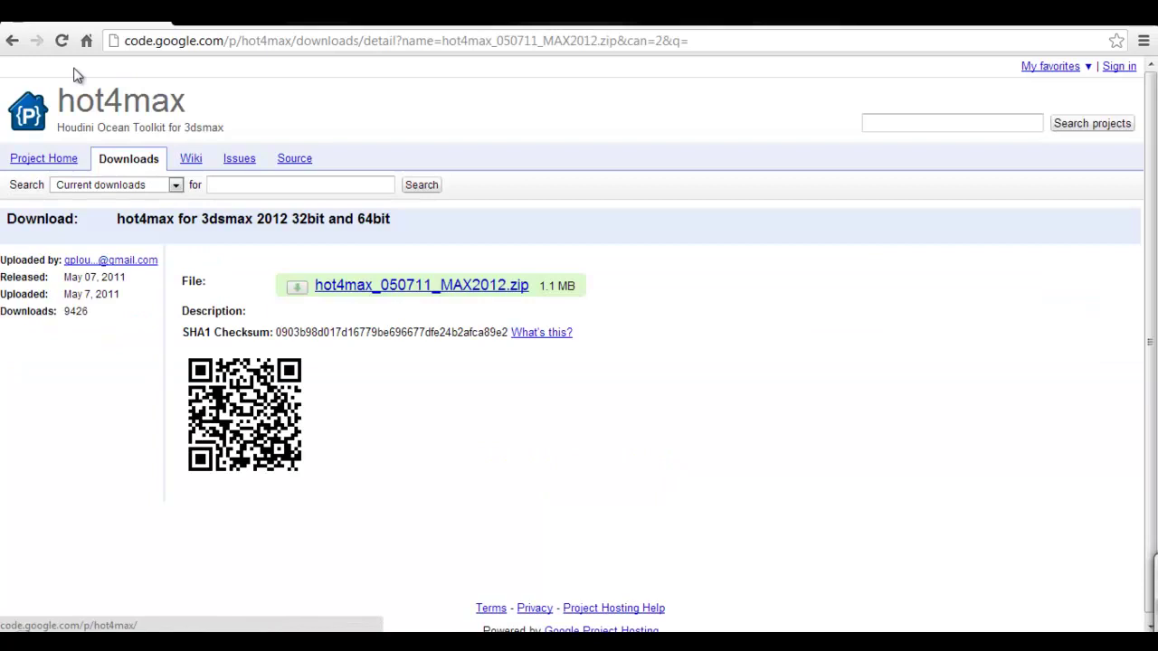
pyautogui.click(399, 295)
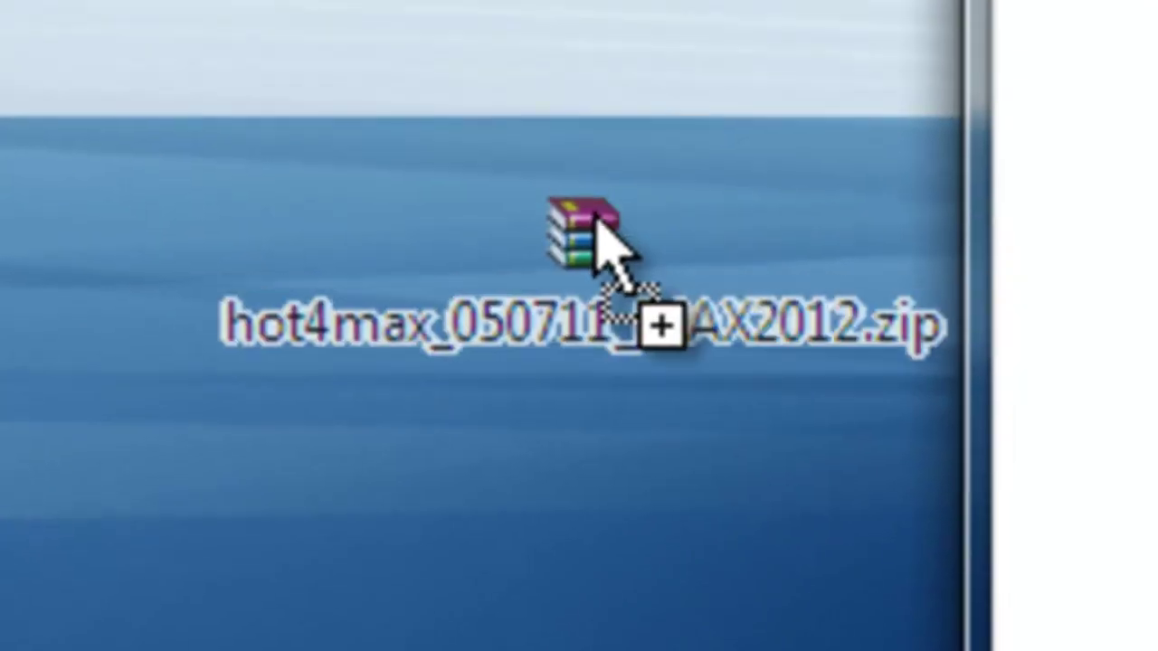
pyautogui.moveTo(594, 217); pyautogui.dragTo(595, 217)
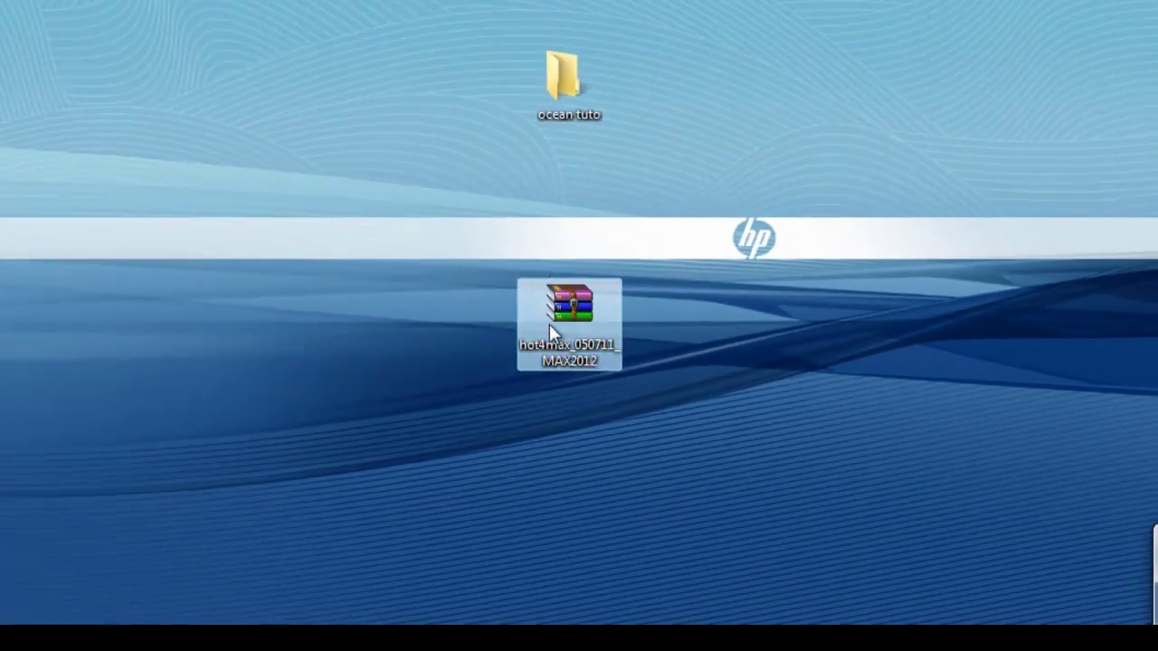
# Extract the hot4max archive on the desktop, keeping the plugins folder beside it and deleting the README file.
pyautogui.rightClick(550, 324)
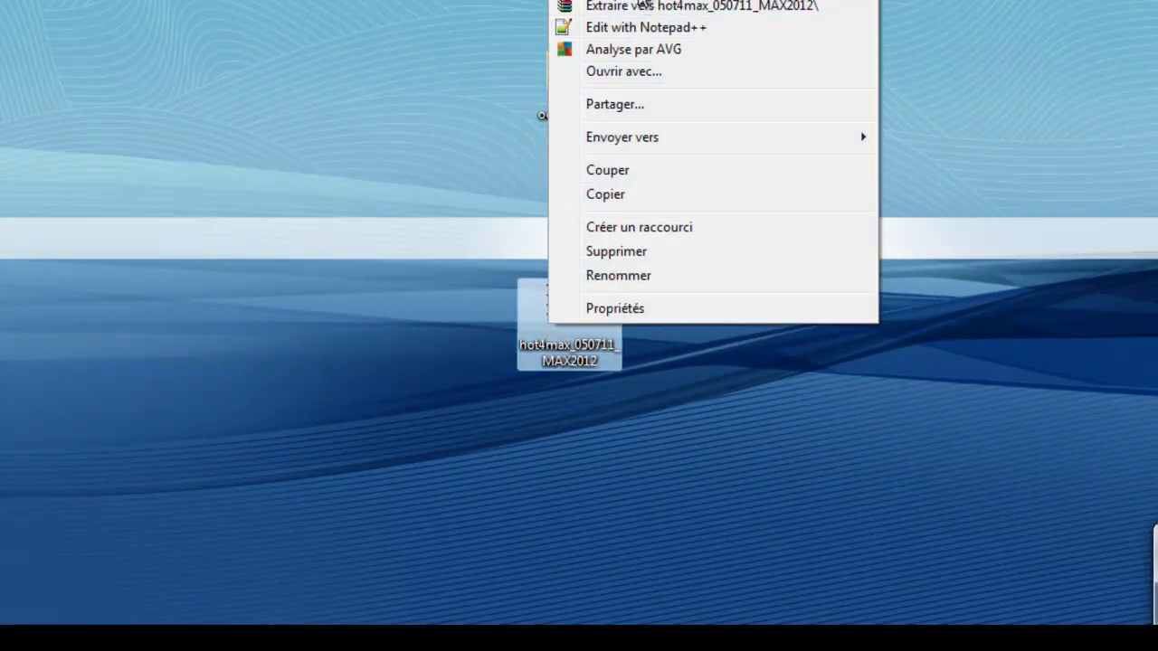
pyautogui.click(644, 5)
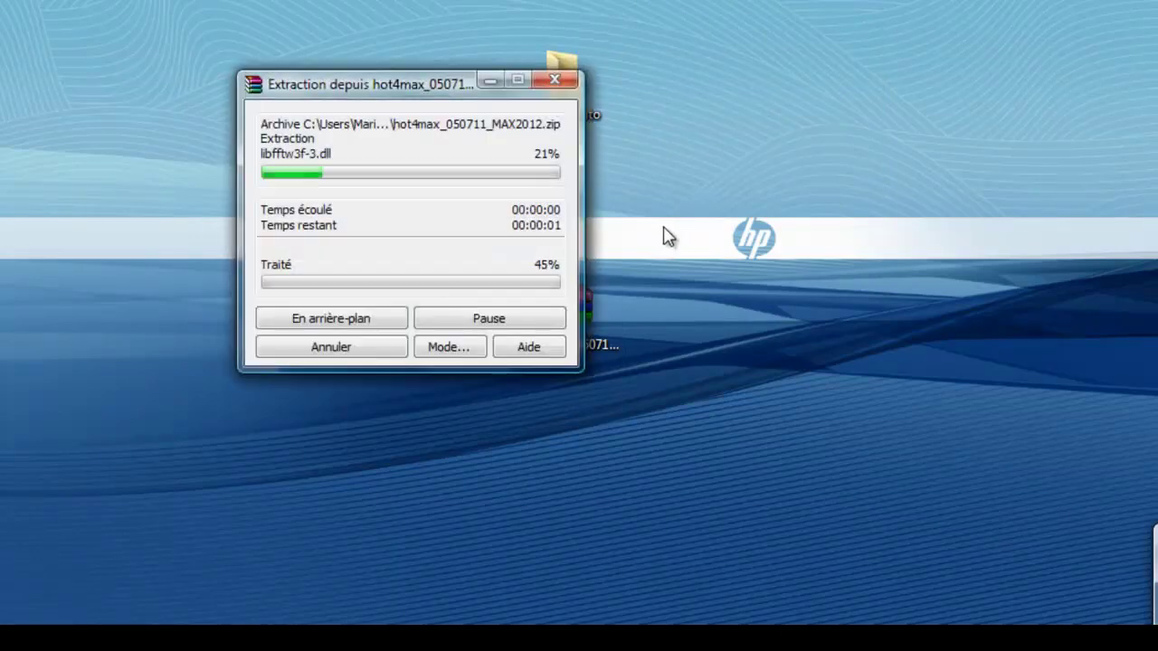
pyautogui.moveTo(103, 492); pyautogui.dragTo(674, 244)
pyautogui.moveTo(617, 186); pyautogui.dragTo(772, 202)
pyautogui.moveTo(693, 230); pyautogui.dragTo(761, 258)
pyautogui.moveTo(783, 213); pyautogui.dragTo(932, 326)
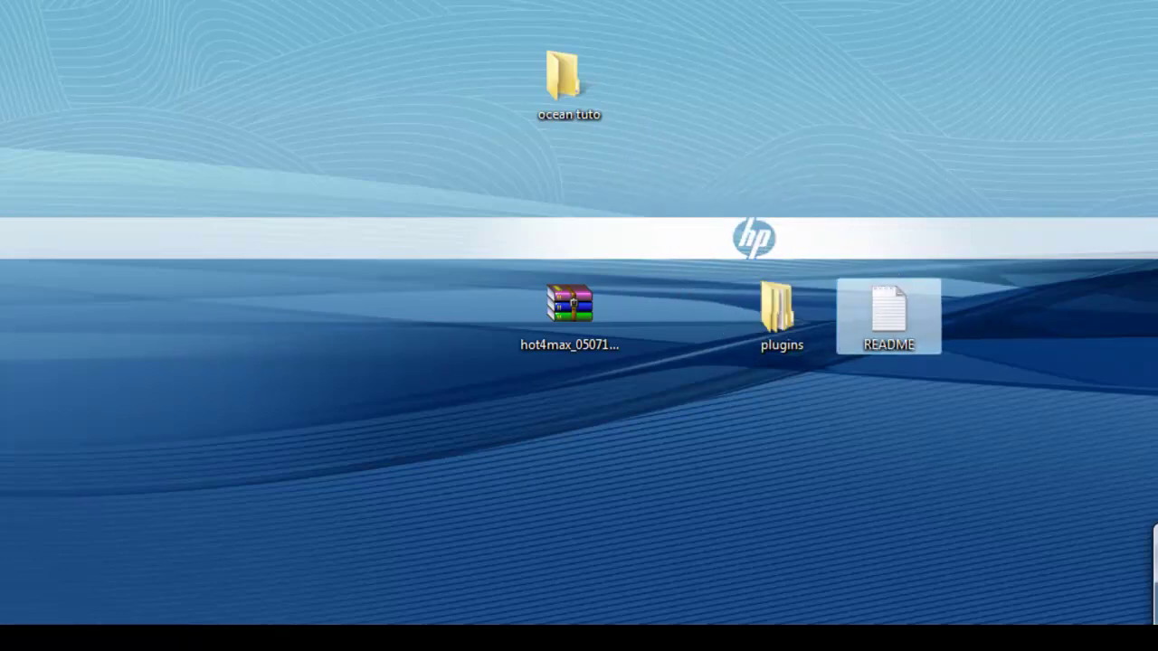
pyautogui.press('Delete')
pyautogui.click(740, 310)
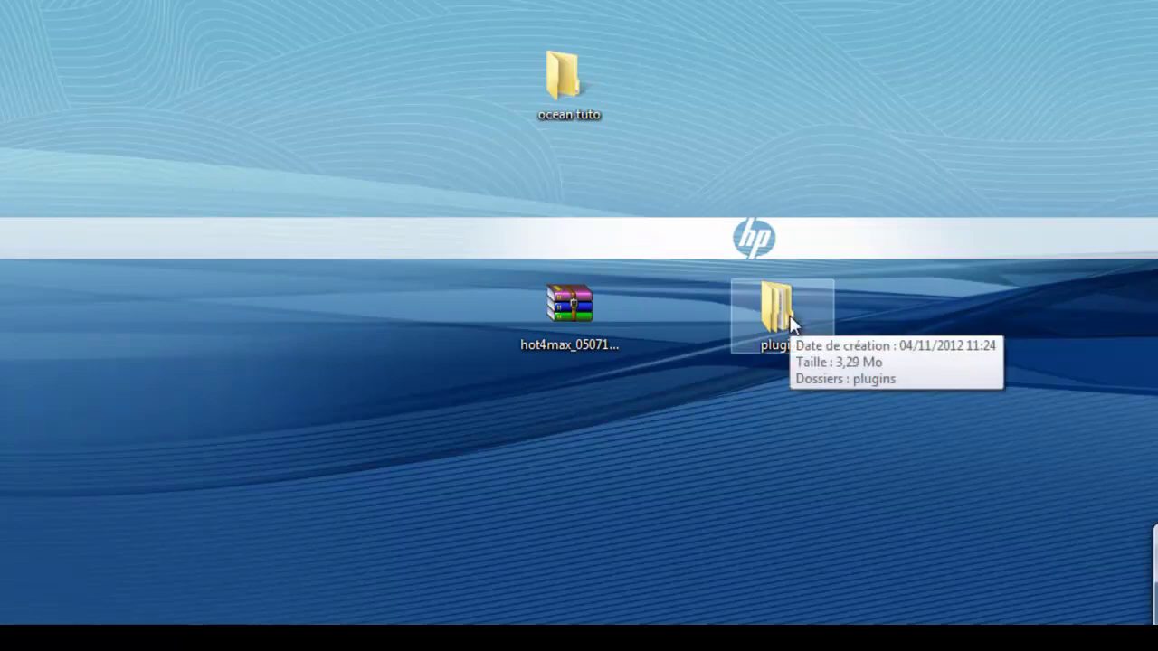
# Open the 64bit folder inside the plugins folder, checking the contents of its 2012 subfolder.
pyautogui.doubleClick(784, 312)
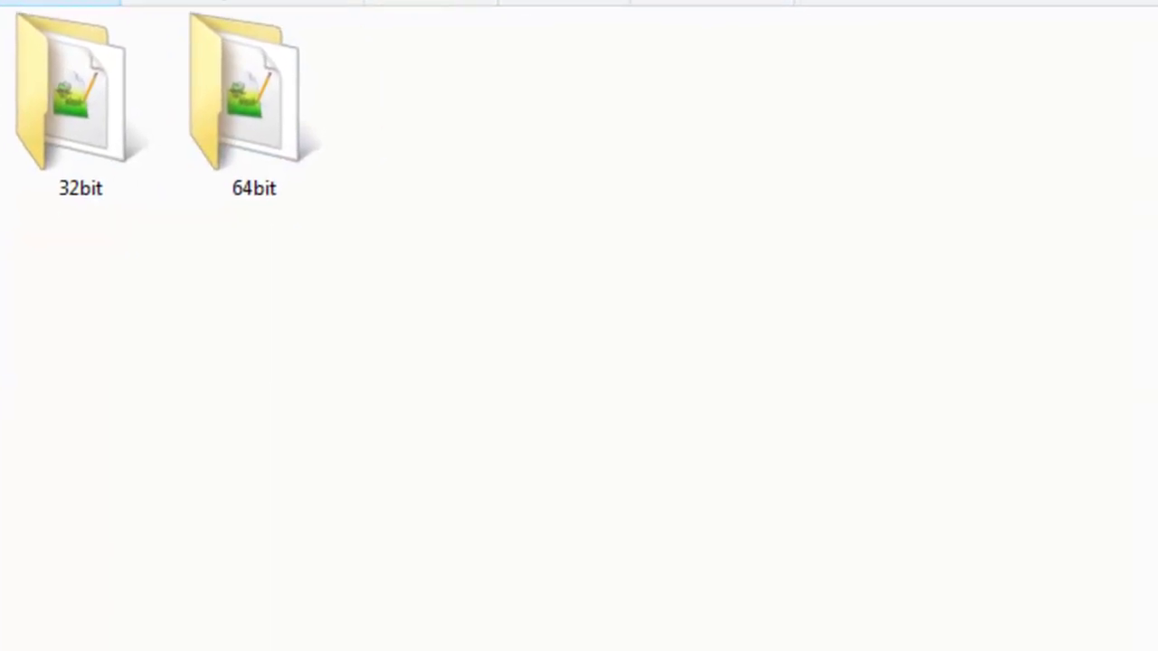
pyautogui.doubleClick(302, 142)
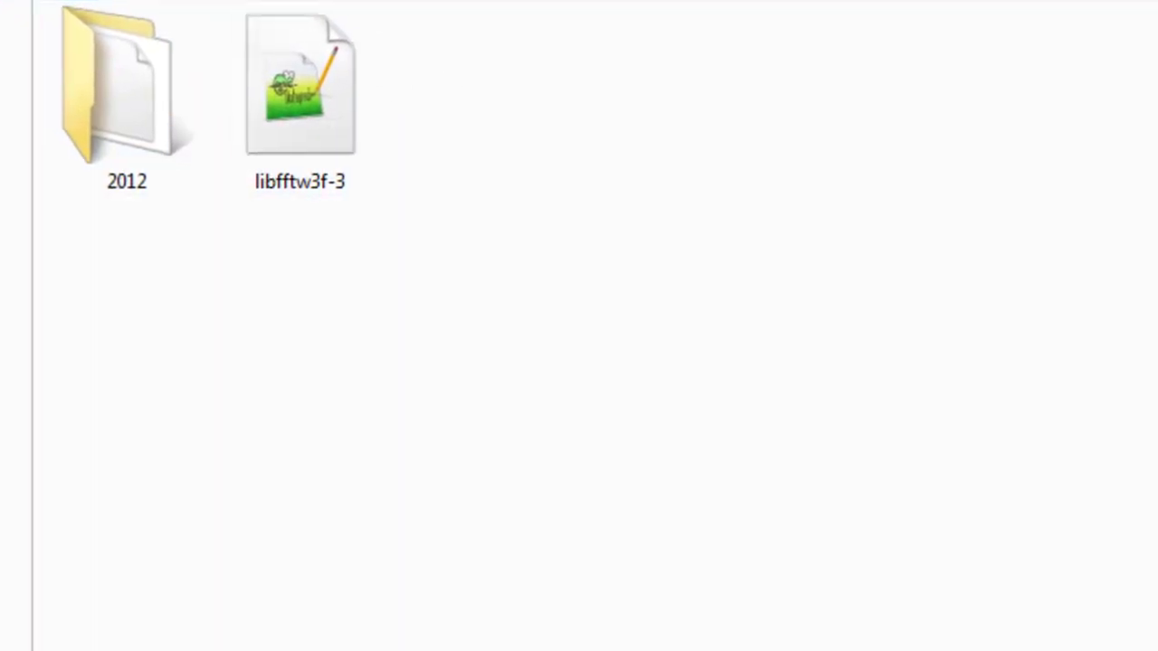
pyautogui.doubleClick(123, 103)
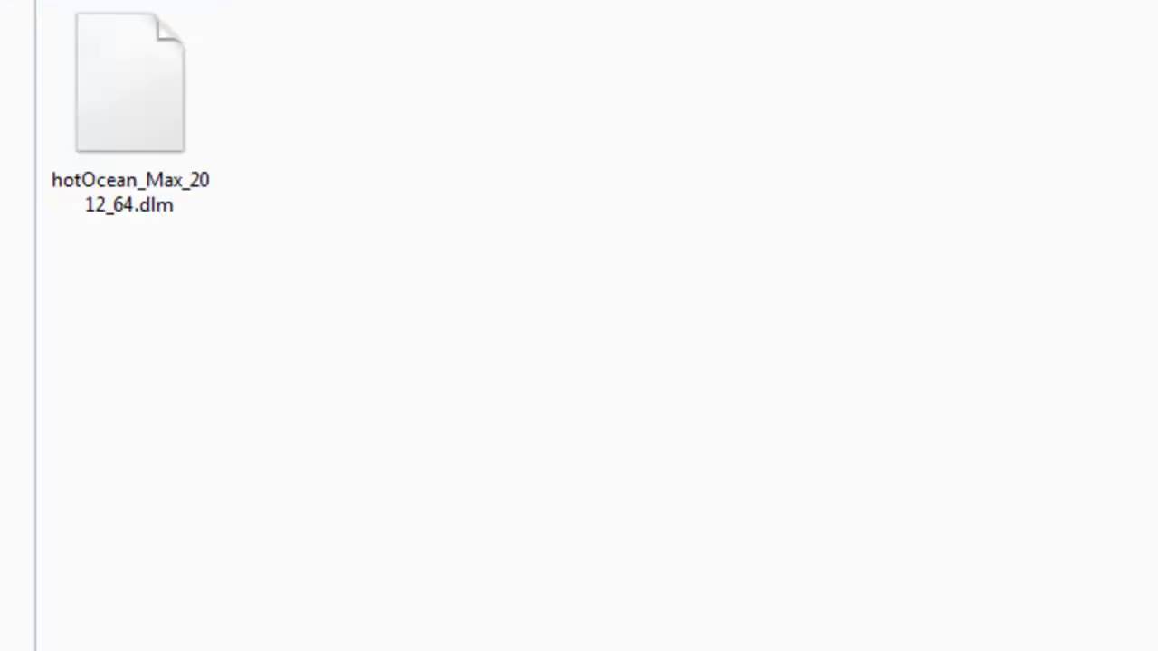
pyautogui.press('BackSpace')
pyautogui.moveTo(446, 202); pyautogui.dragTo(92, 113)
pyautogui.click(796, 98)
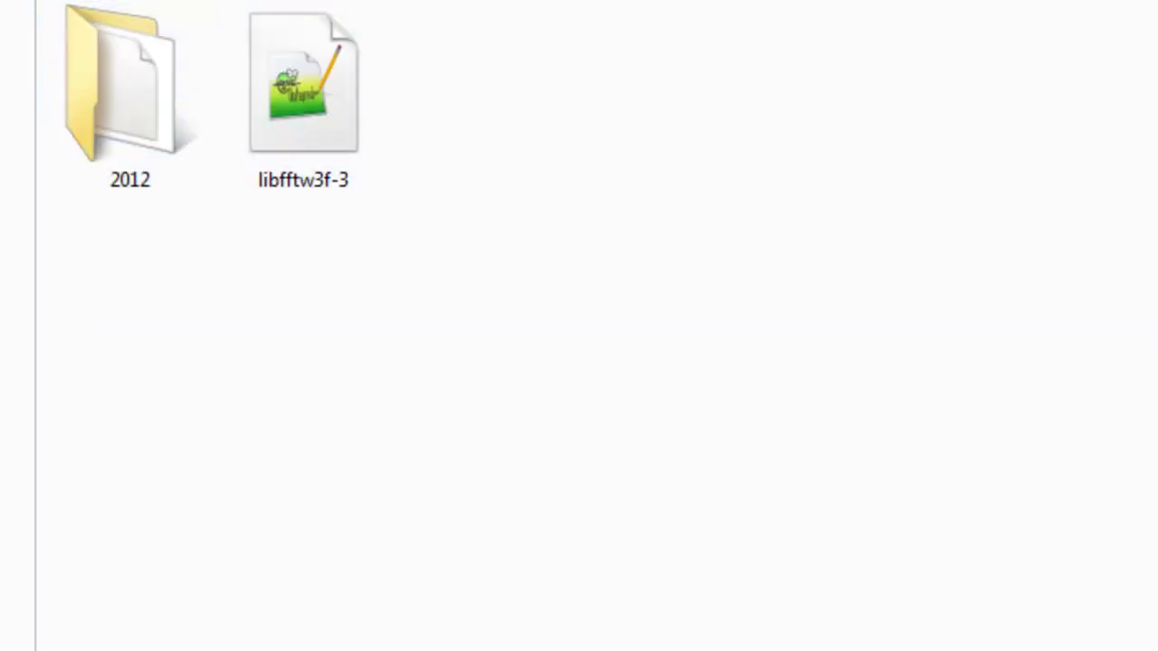
# Open the 3ds Max 2012 installation folder under Programmes > Autodesk on drive C: and browse its contents.
pyautogui.moveTo(212, 9); pyautogui.dragTo(360, 1)
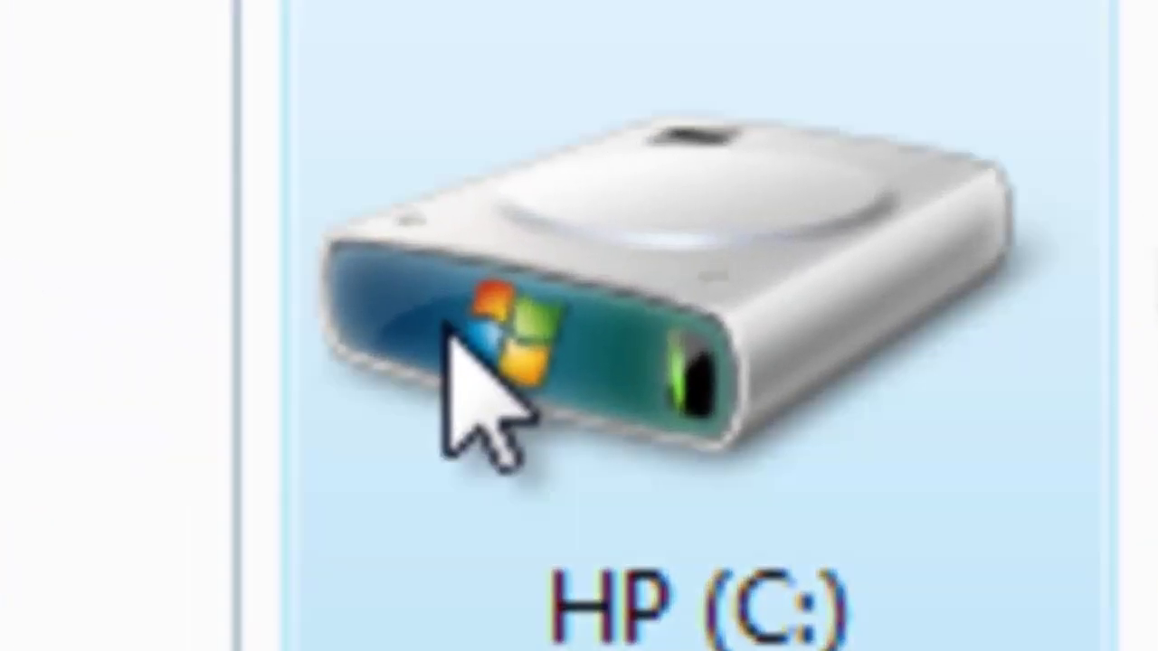
pyautogui.doubleClick(337, 302)
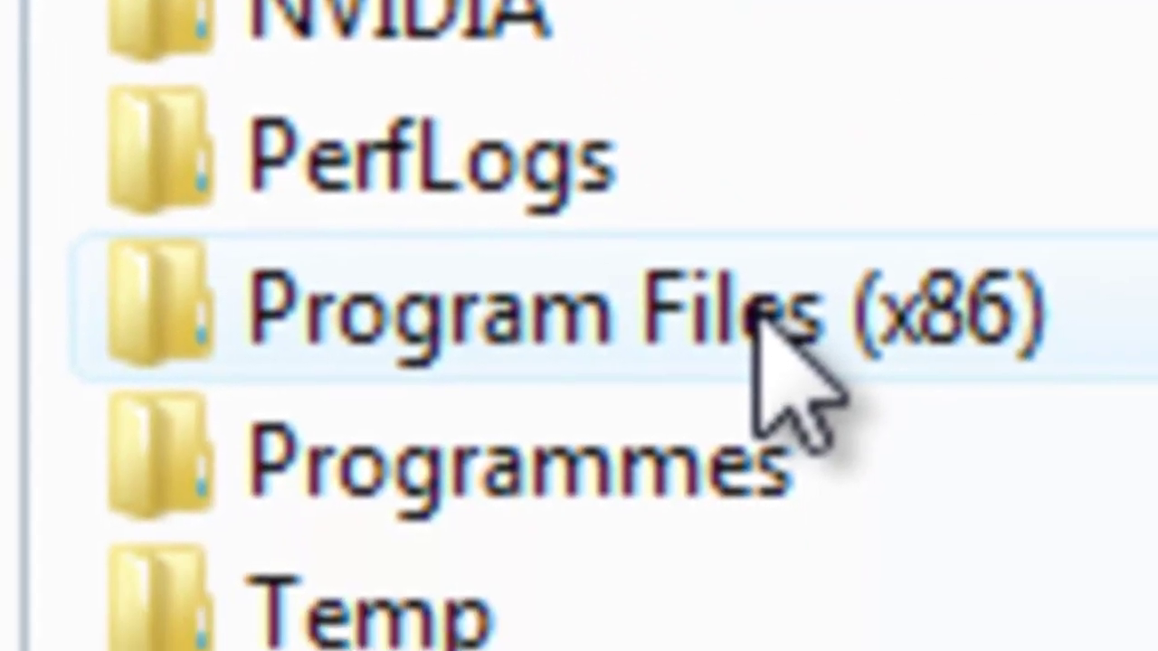
pyautogui.doubleClick(995, 584)
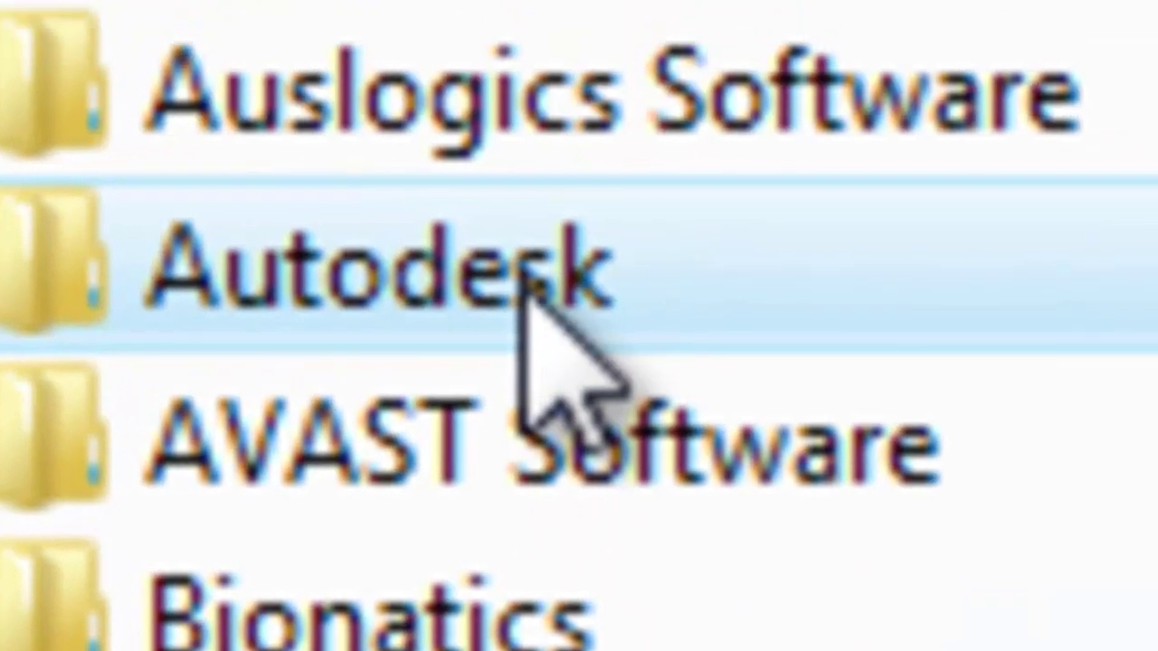
pyautogui.doubleClick(520, 280)
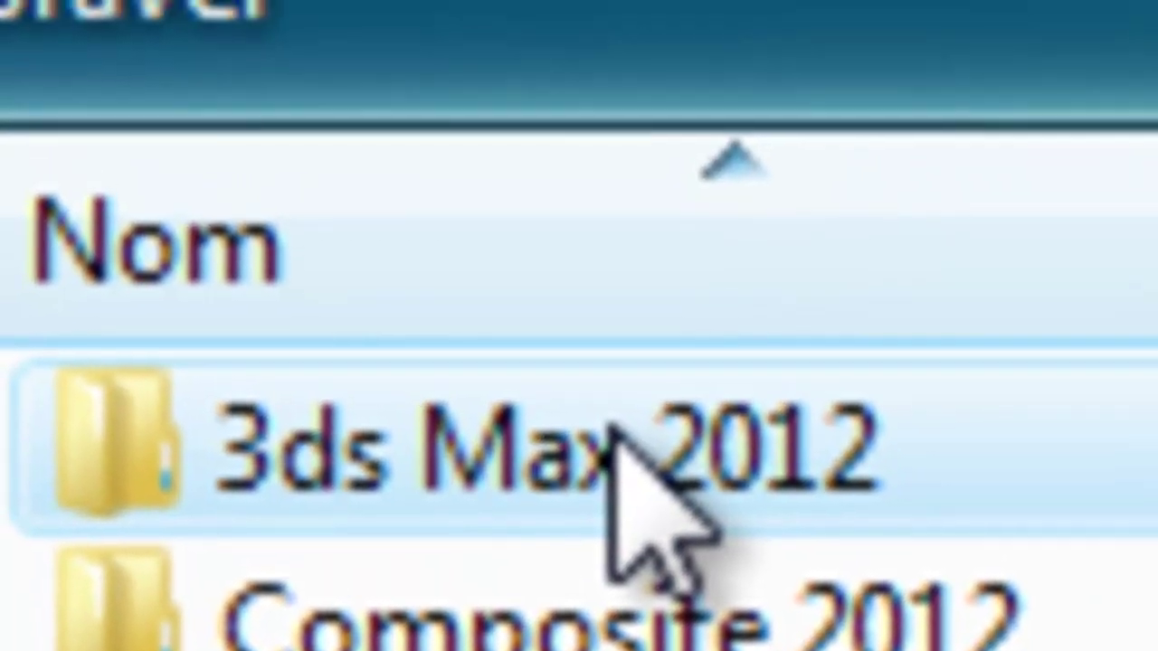
pyautogui.doubleClick(615, 437)
pyautogui.scroll(-2, 579, 497)
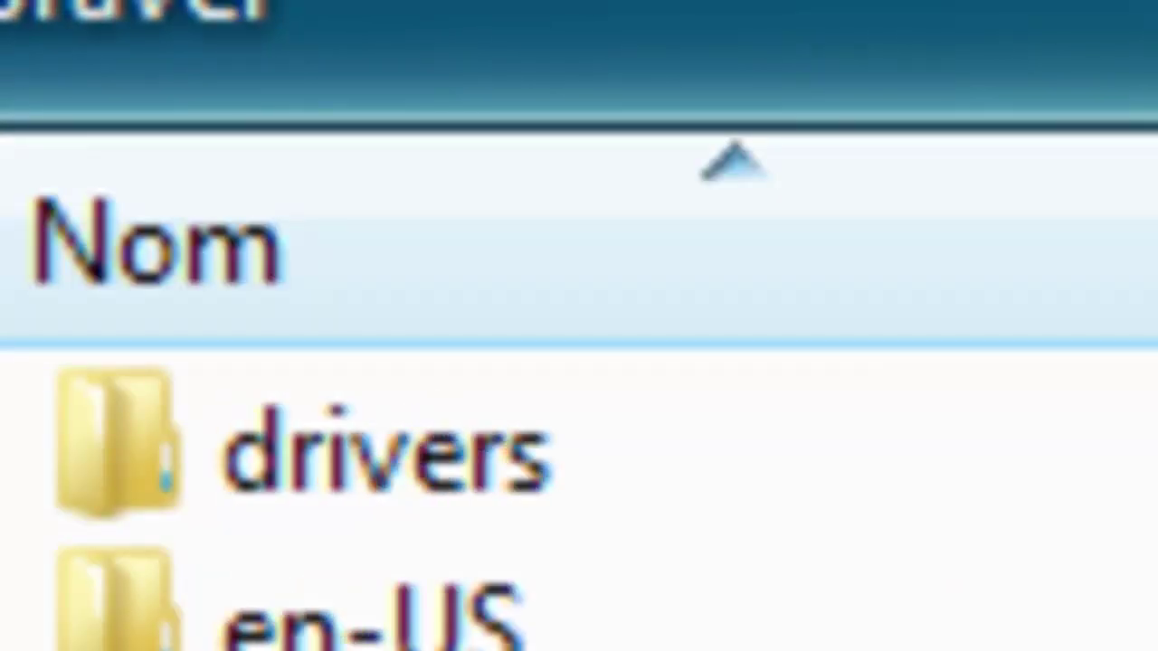
pyautogui.scroll(-2, 579, 498)
pyautogui.scroll(-2, 579, 497)
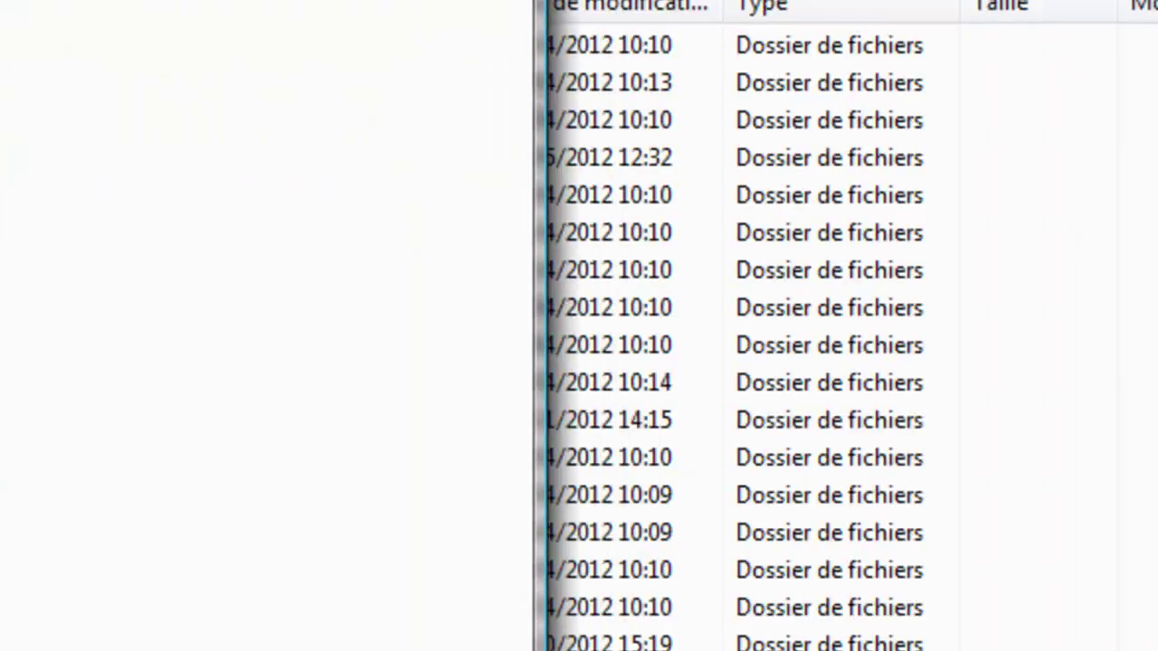
# Arrange the 64bit and 3ds Max 2012 folder windows side by side.
pyautogui.moveTo(543, 101); pyautogui.dragTo(169, 101)
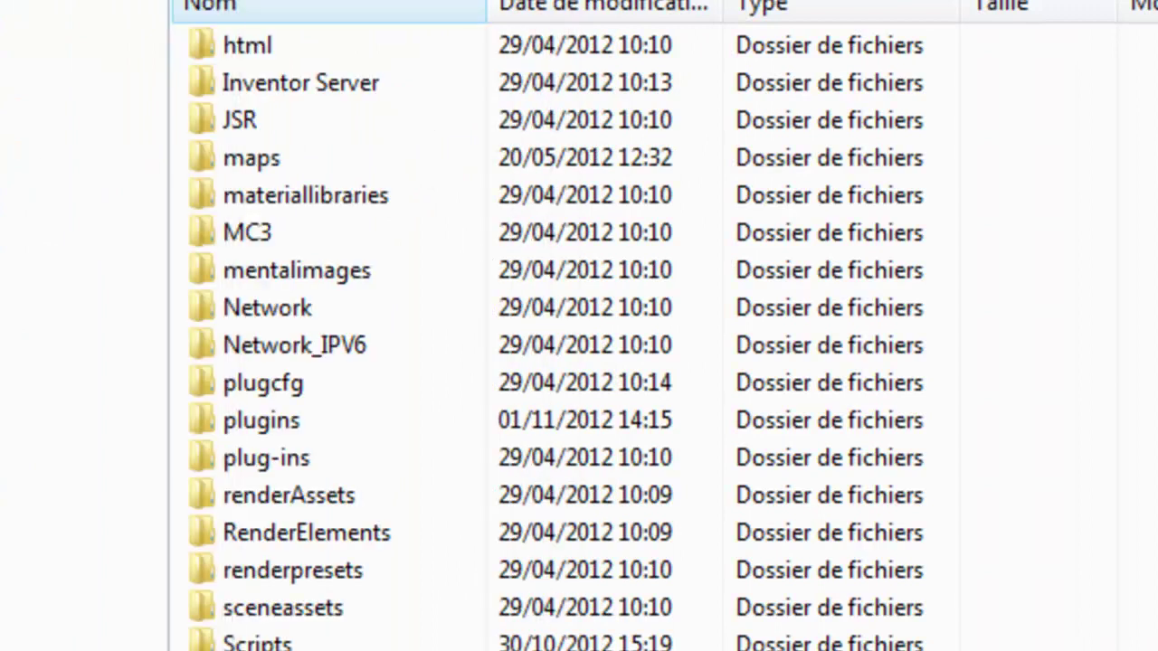
pyautogui.moveTo(36, 389); pyautogui.dragTo(679, 525)
pyautogui.scroll(-5, 353, 240)
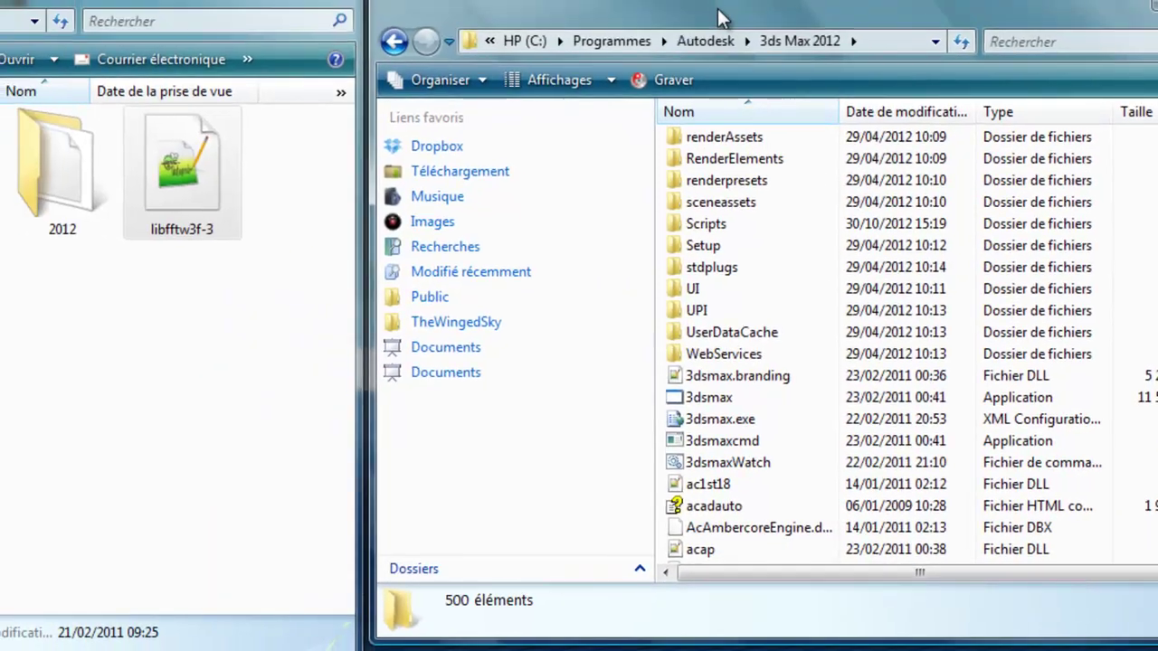
pyautogui.scroll(-1, 859, 437)
# Try to move libfftw3f-3 from the 64bit folder into the 3ds Max 2012 folder.
pyautogui.moveTo(155, 165); pyautogui.dragTo(865, 490)
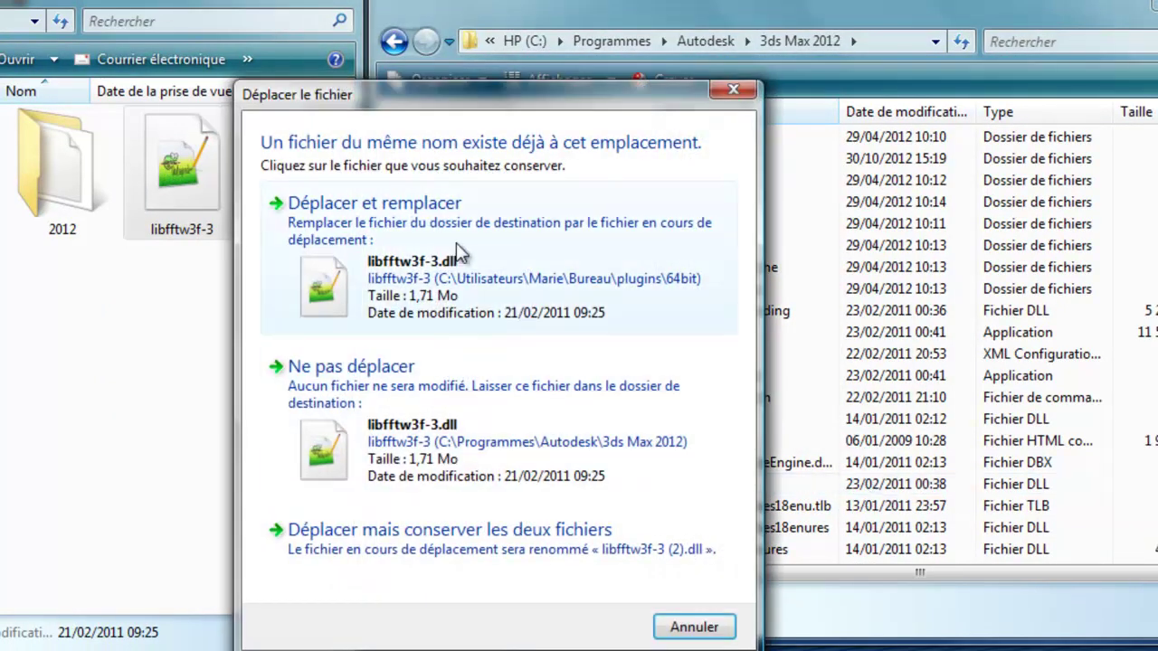
pyautogui.moveTo(610, 80); pyautogui.dragTo(548, 73)
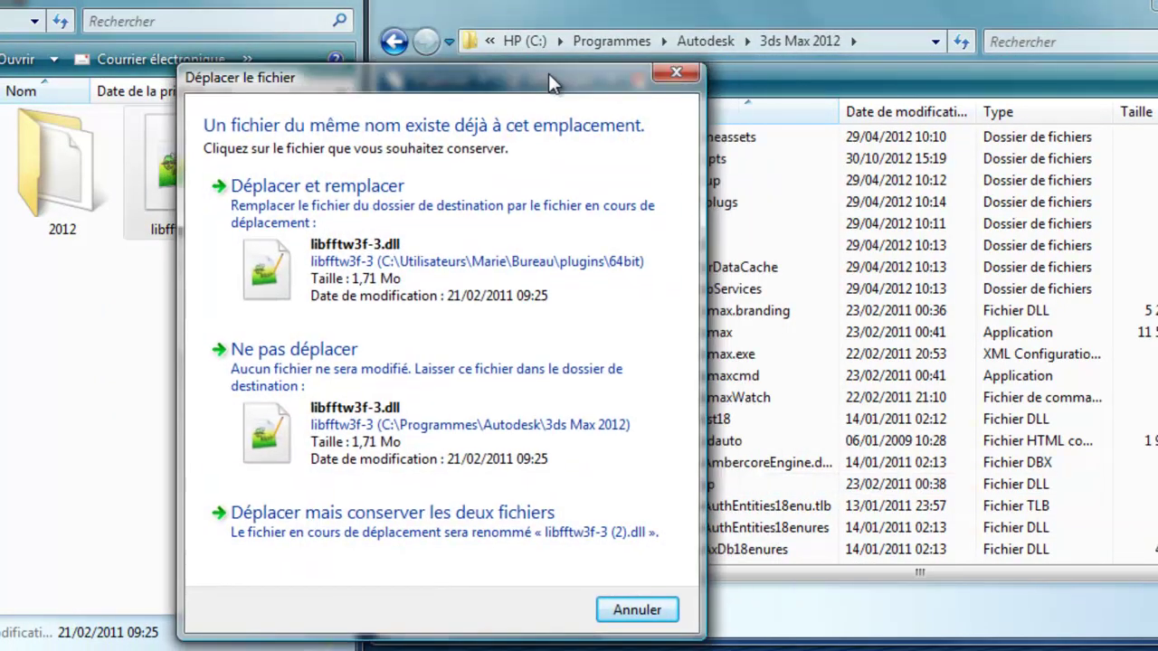
pyautogui.click(677, 78)
# Locate hotOcean_Max_2012_64.dlm in the extracted 2012 folder and inspect the plug-ins and plugins folders of 3ds Max 2012.
pyautogui.scroll(3, 768, 422)
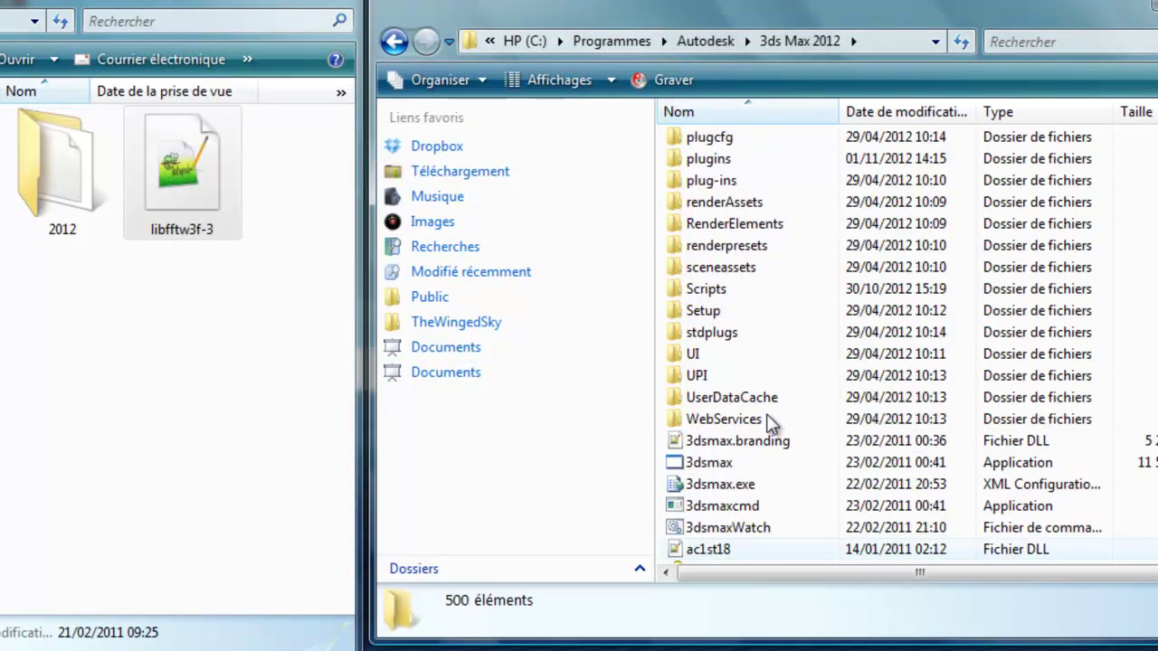
pyautogui.doubleClick(84, 220)
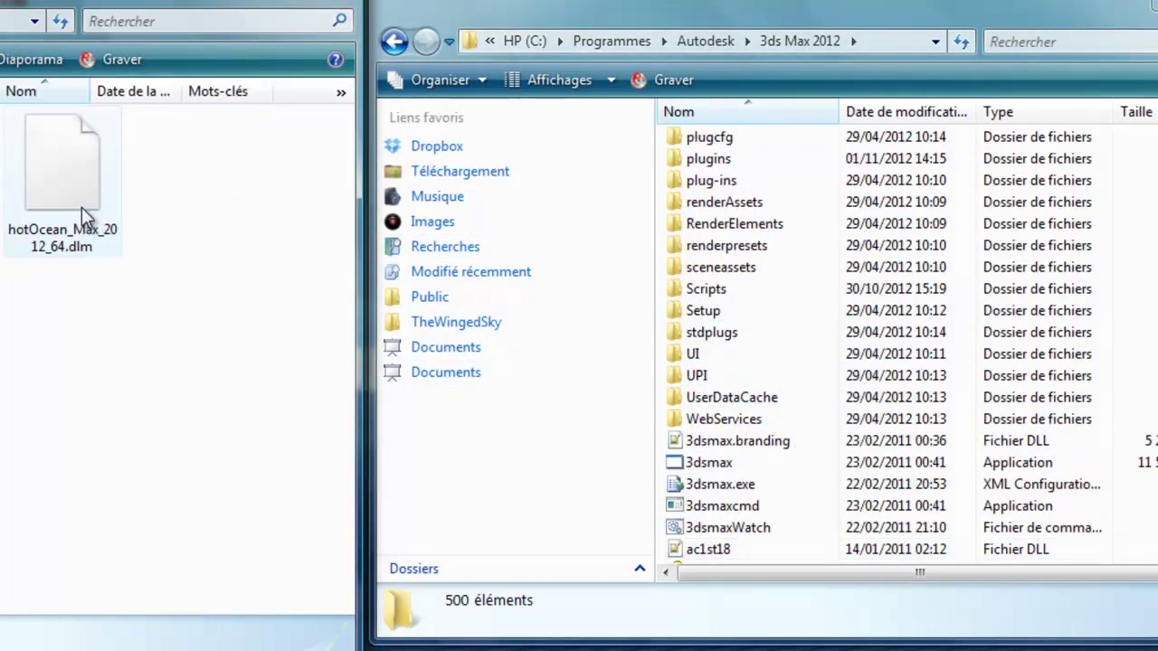
pyautogui.click(55, 154)
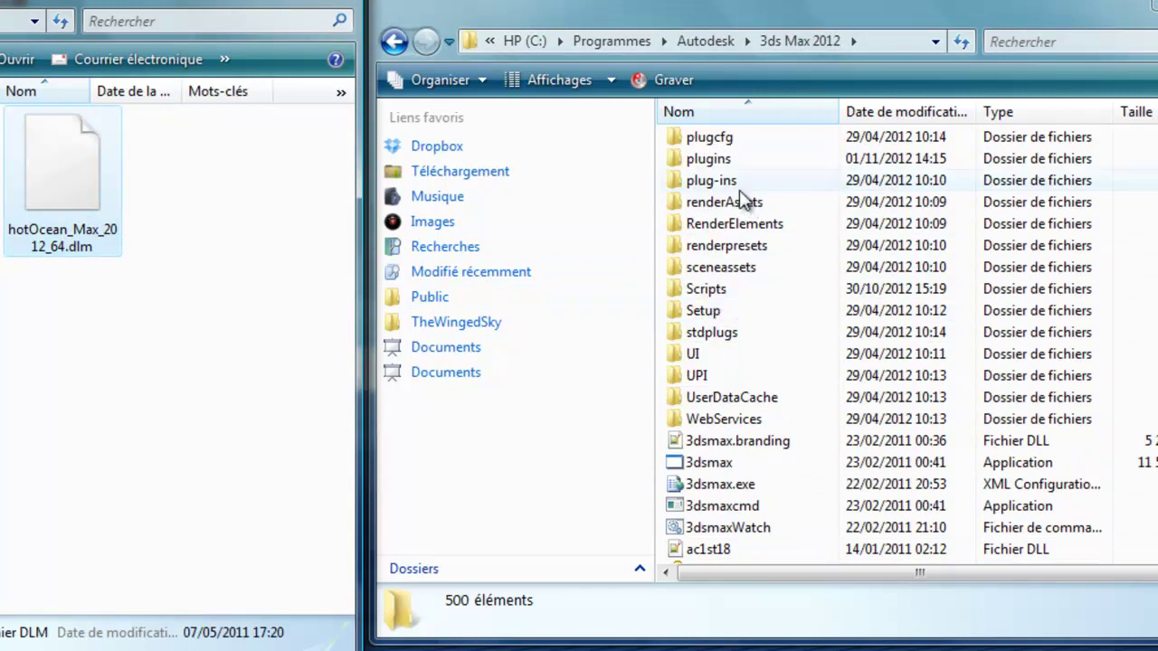
pyautogui.doubleClick(713, 179)
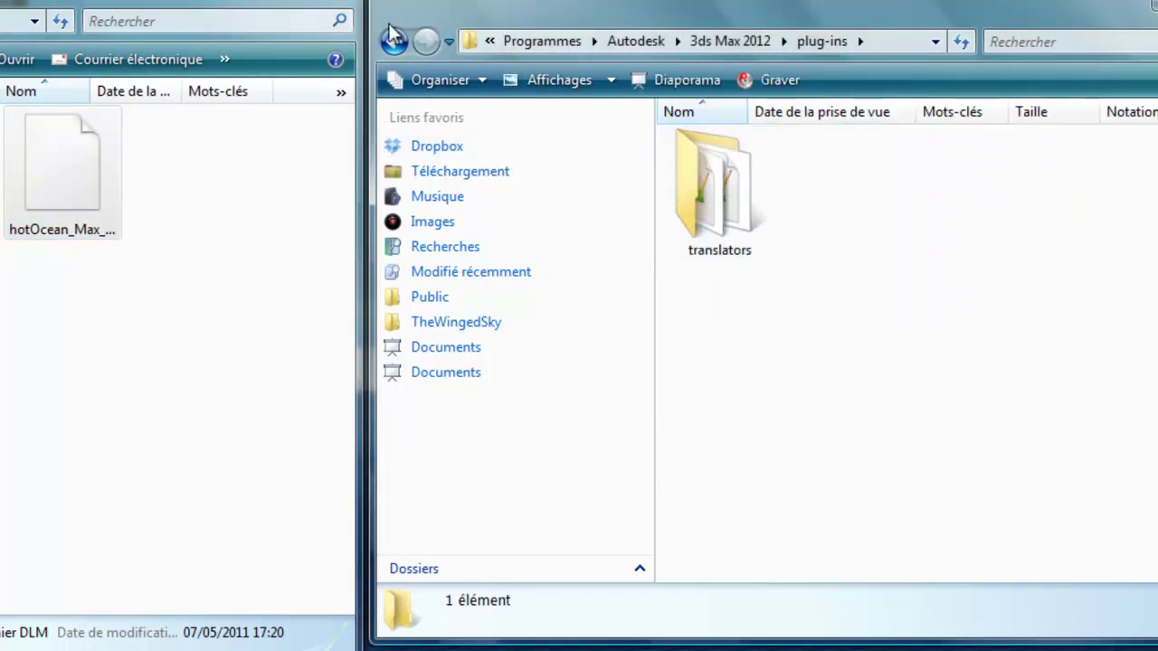
pyautogui.click(395, 40)
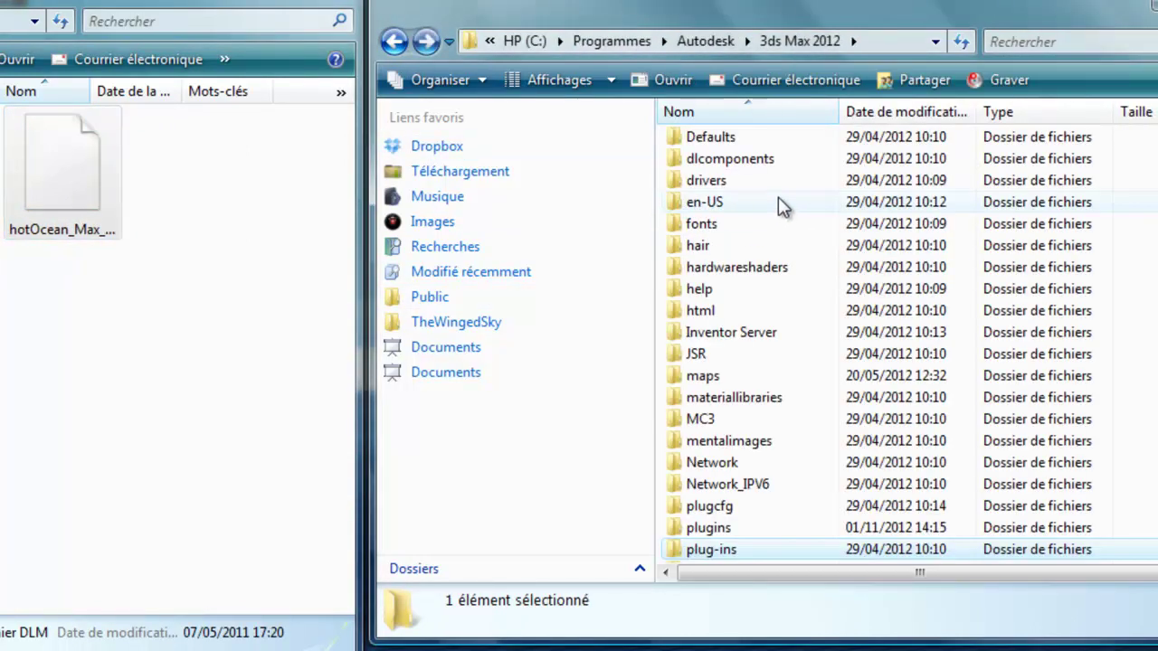
pyautogui.doubleClick(715, 529)
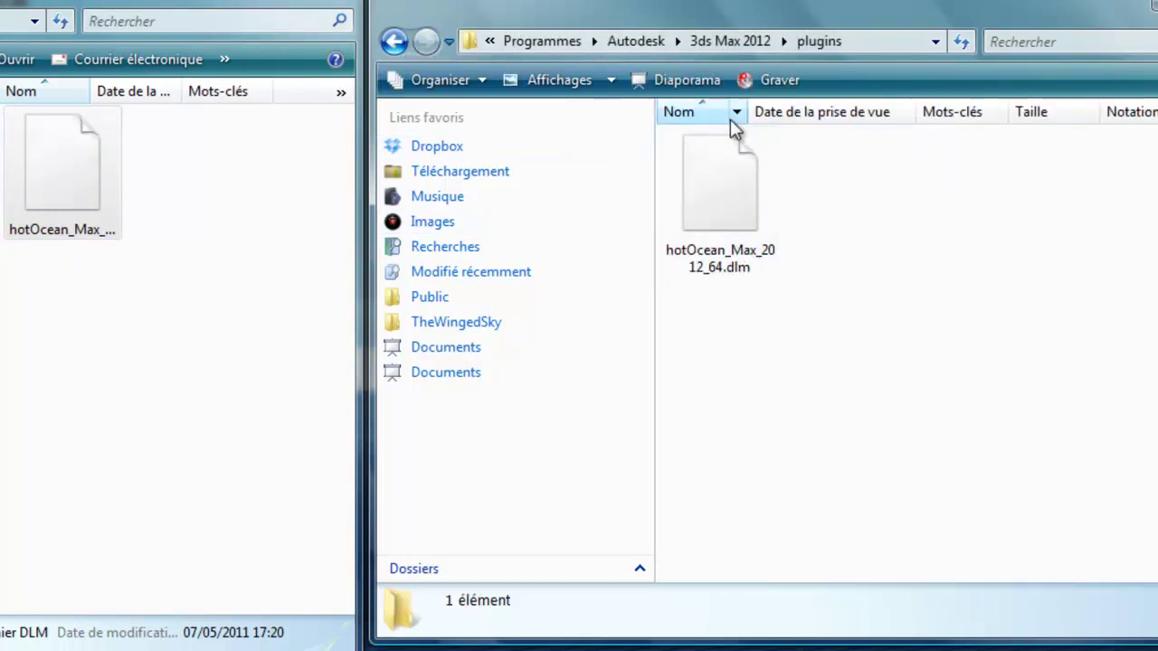
pyautogui.click(395, 41)
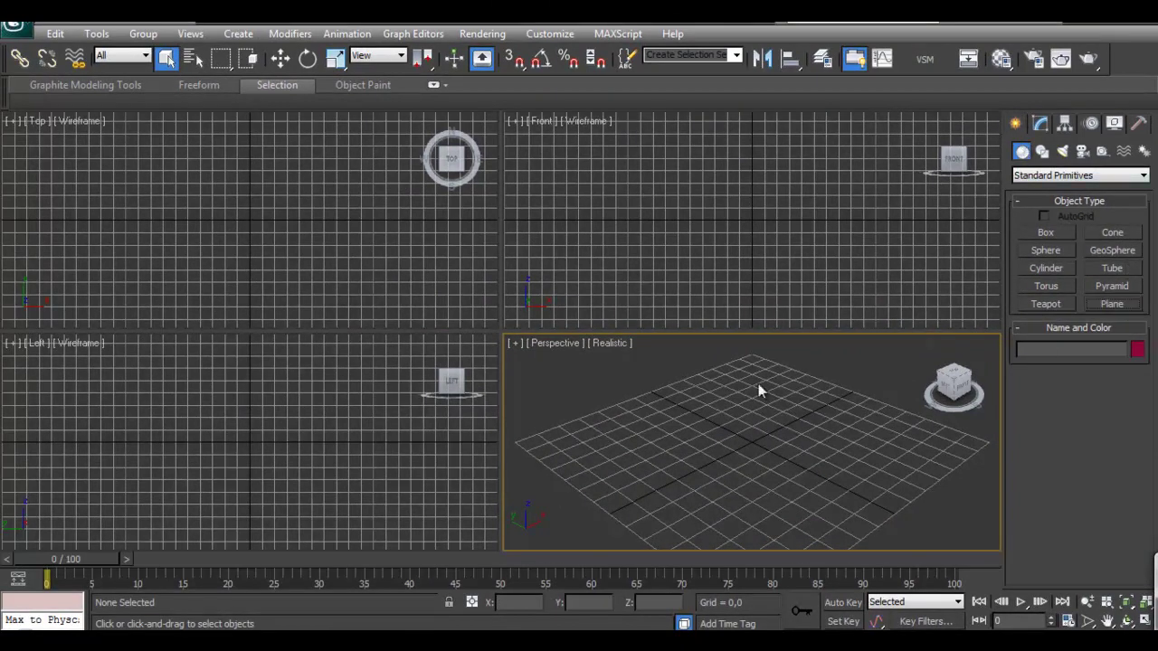
# In 3ds Max, create a plane about 145 units wide in the Perspective viewport and set its length to 400.
pyautogui.click(1090, 304)
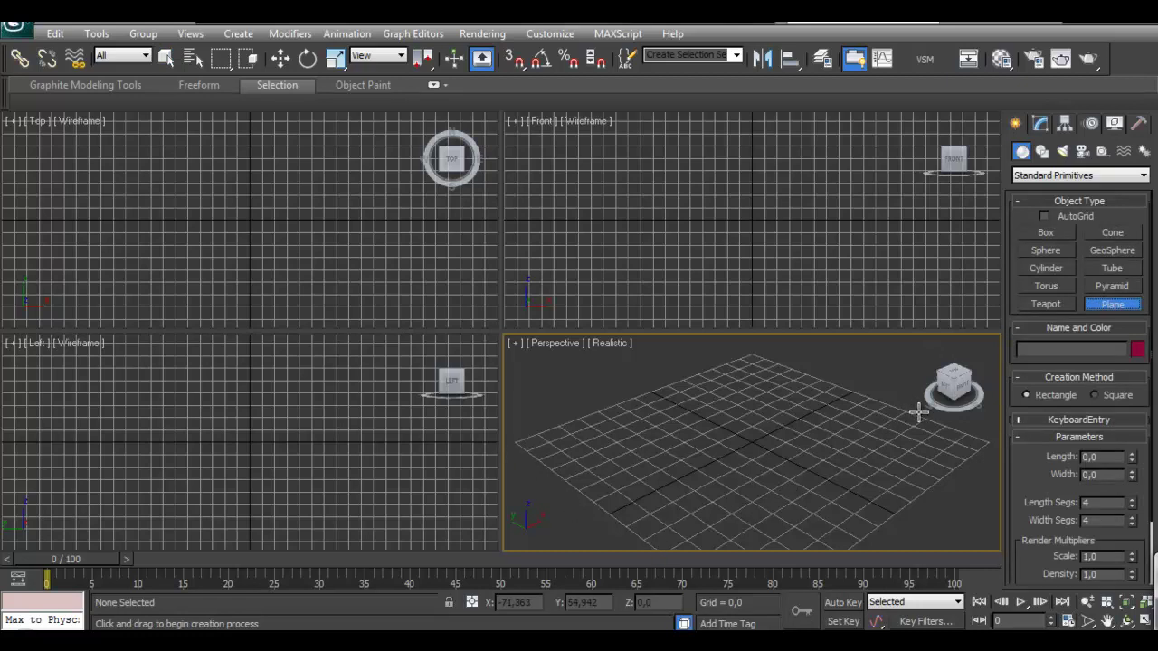
pyautogui.moveTo(918, 412); pyautogui.dragTo(525, 457)
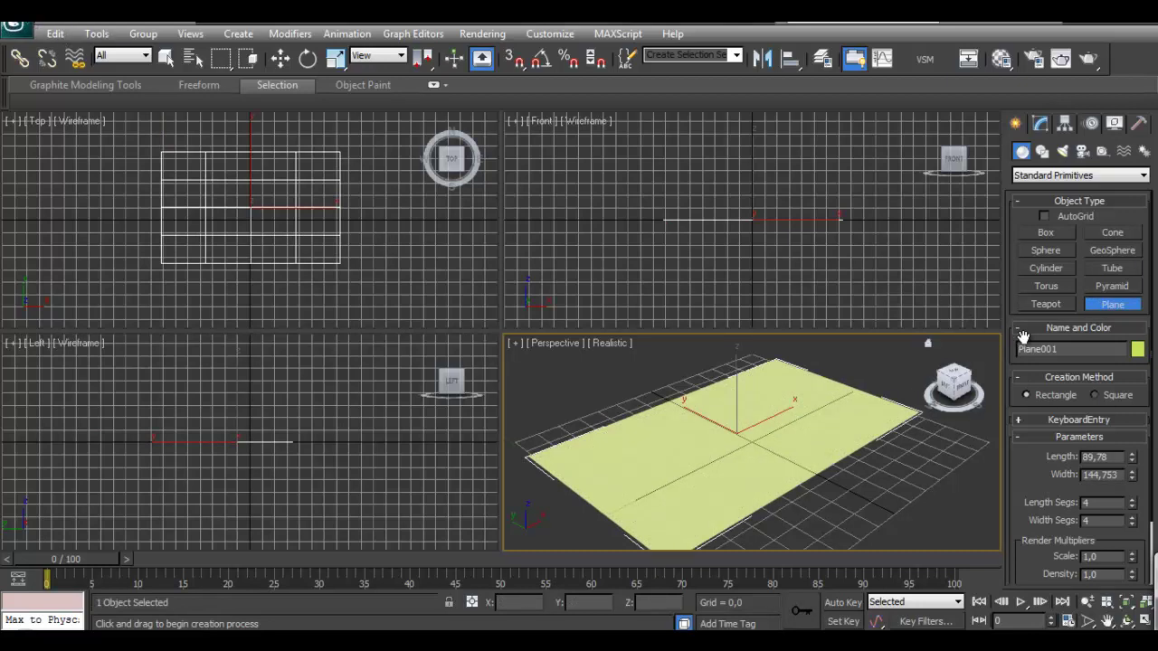
pyautogui.moveTo(1058, 454); pyautogui.dragTo(1039, 376)
pyautogui.doubleClick(1121, 382)
pyautogui.press('Tab')
pyautogui.click(1067, 382)
pyautogui.doubleClick(1112, 383)
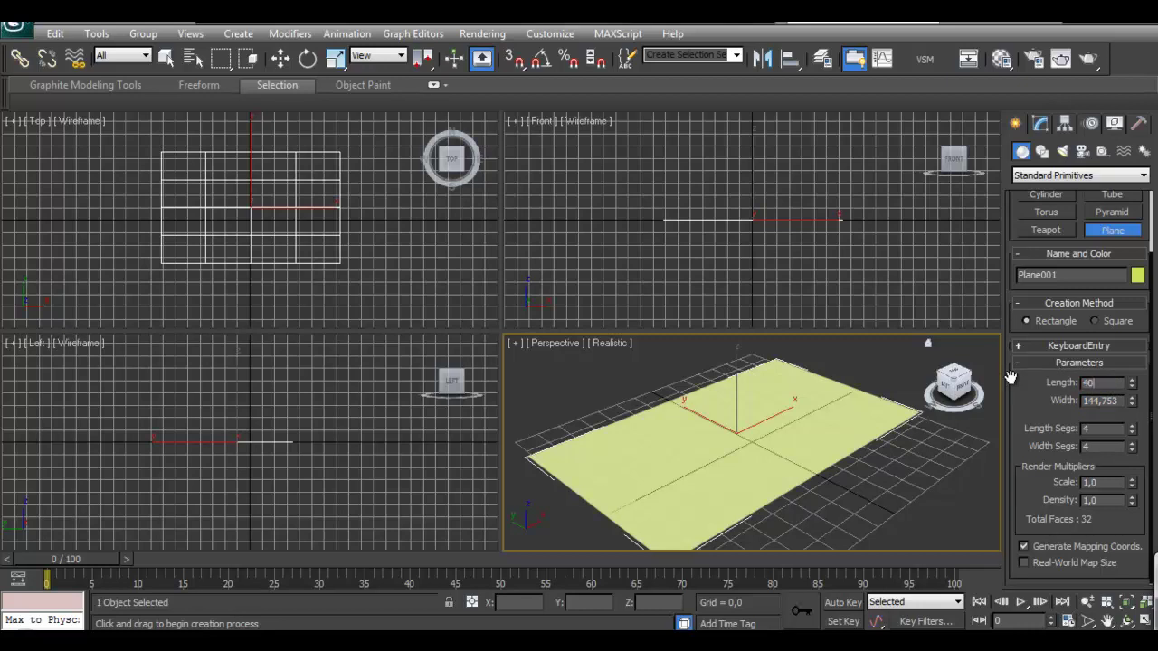
pyautogui.press('Return')
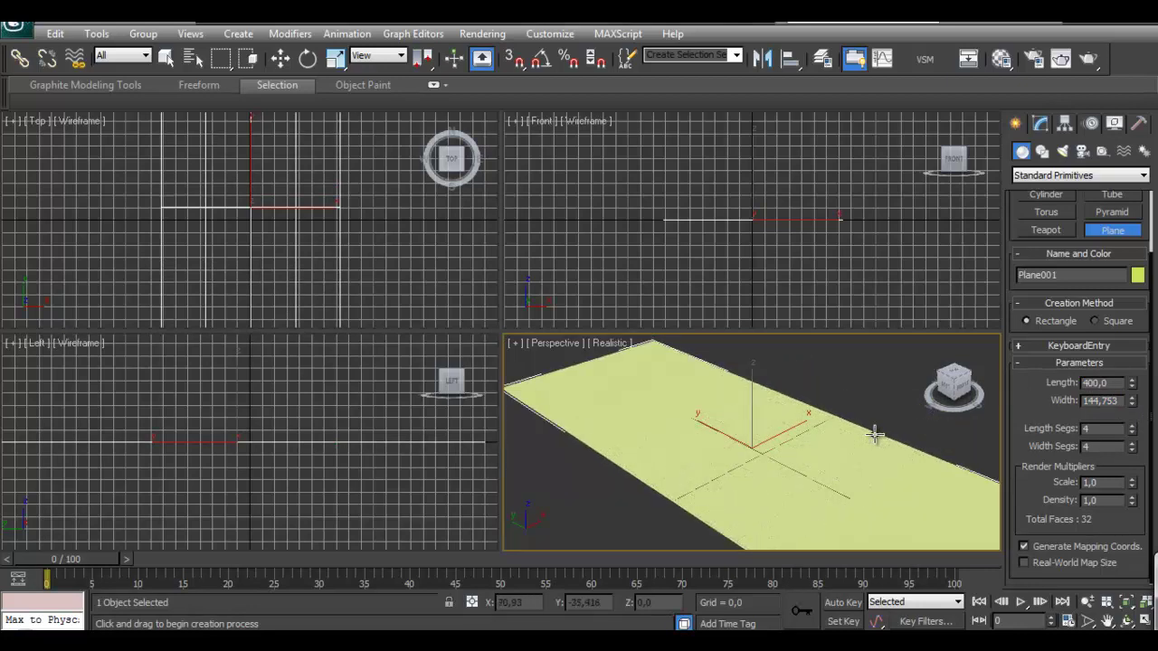
# Set the plane's length to 300 and its width to 500.
pyautogui.scroll(-3, 820, 451)
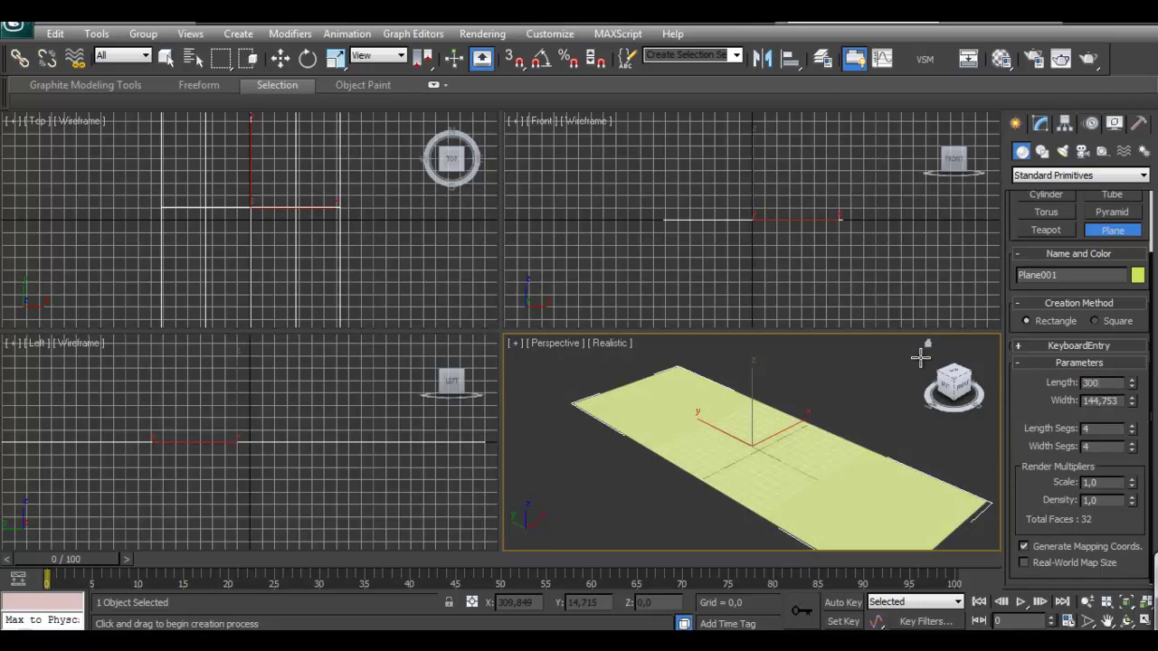
pyautogui.press('Return')
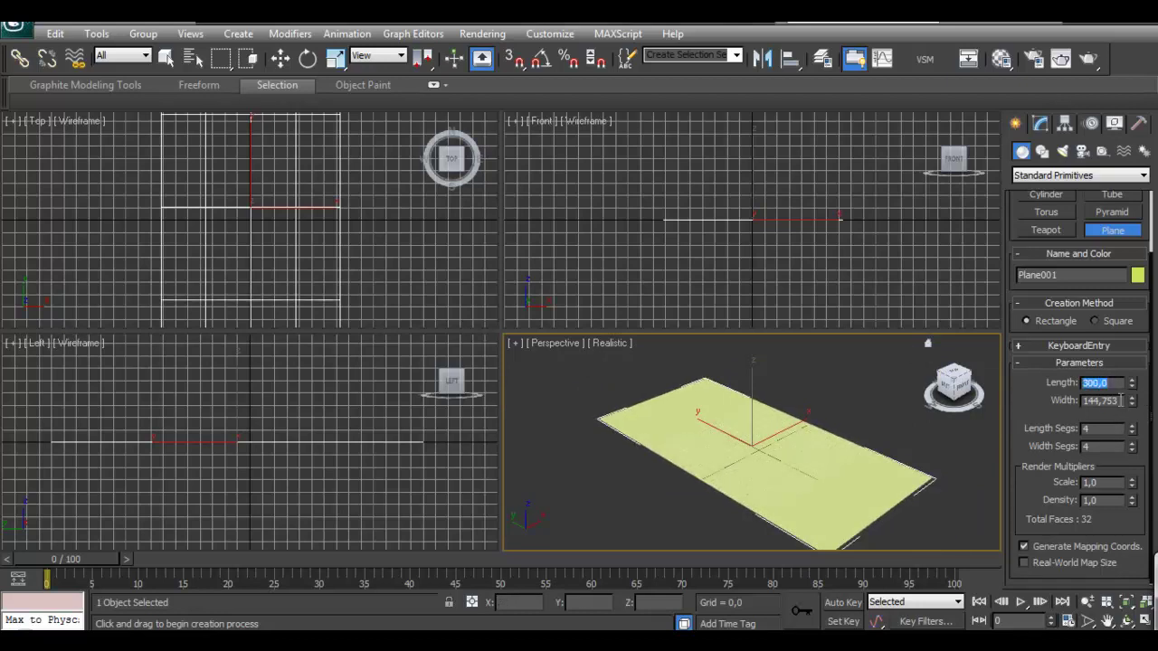
pyautogui.press('Tab')
pyautogui.write('500')
pyautogui.press('Tab')
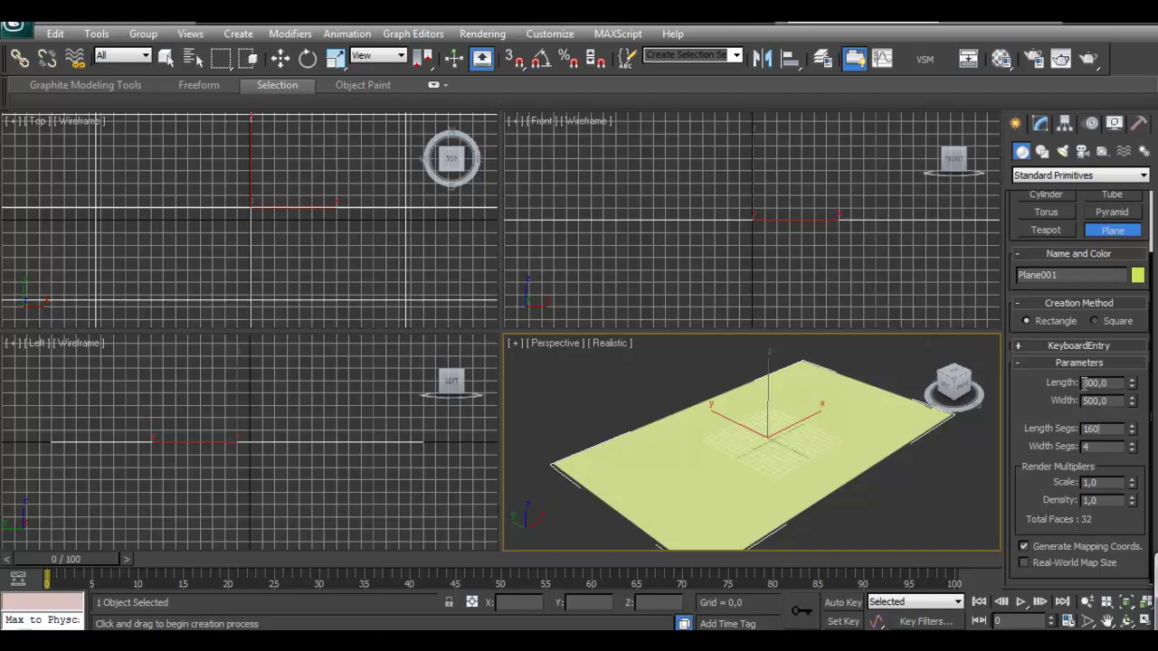
# Subdivide the plane with 160 length segments and 160 width segments.
pyautogui.doubleClick(1091, 447)
pyautogui.doubleClick(1112, 429)
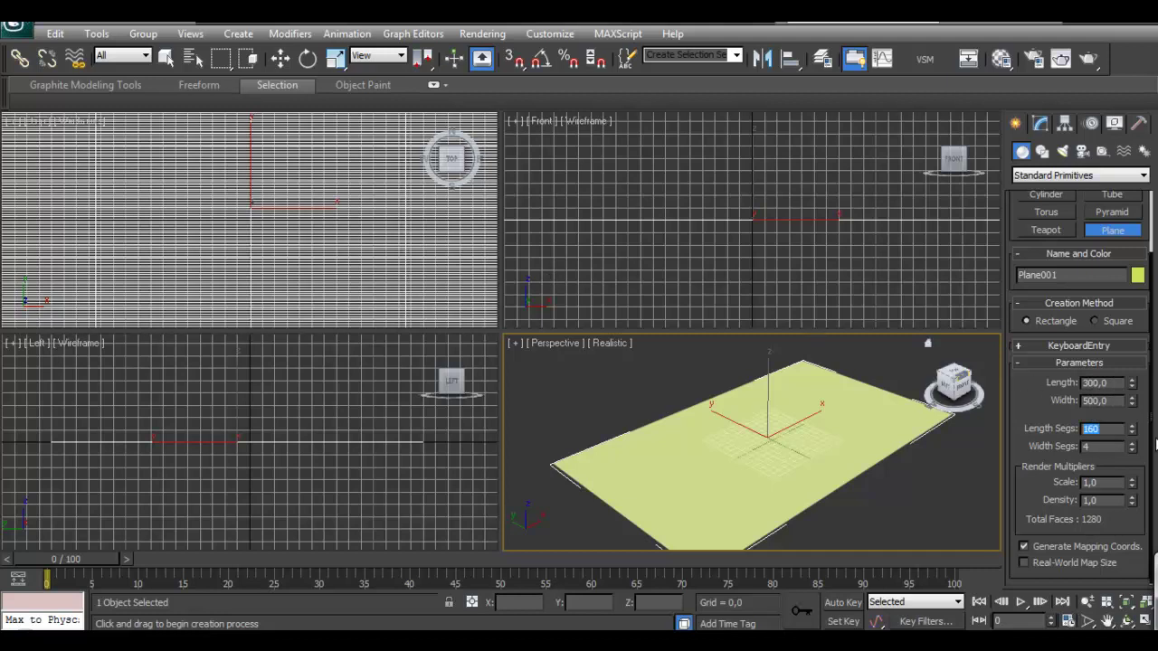
pyautogui.press('Return')
pyautogui.moveTo(972, 458); pyautogui.dragTo(939, 448, button='middle')
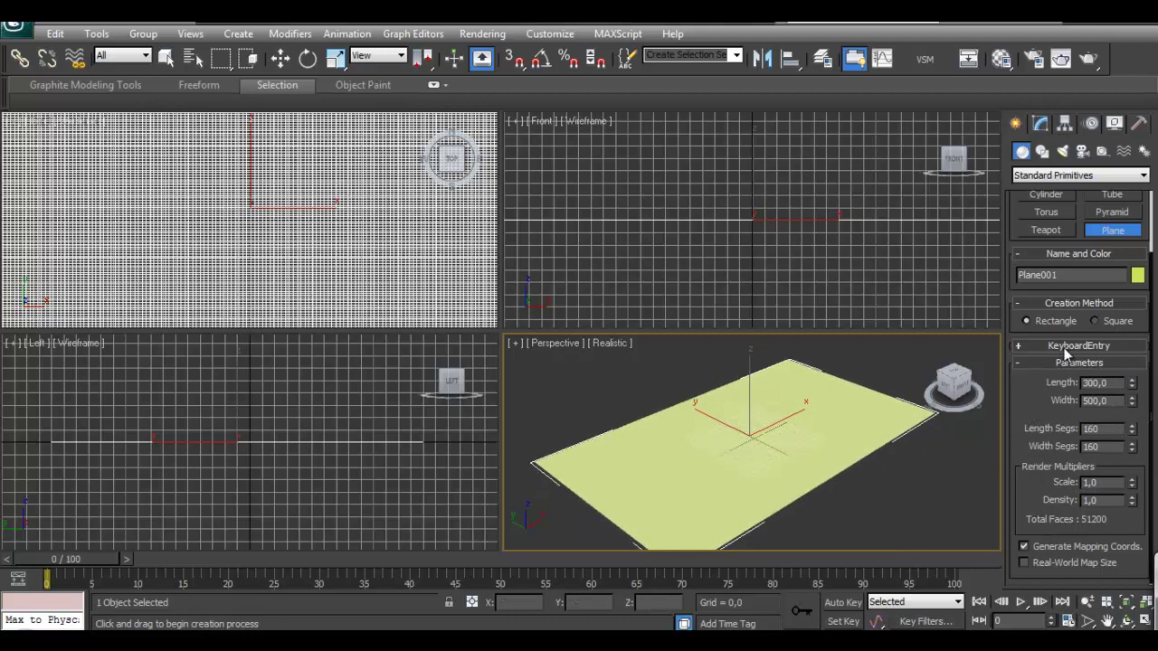
# Apply the Houdini_Ocean modifier to the plane.
pyautogui.click(1028, 359)
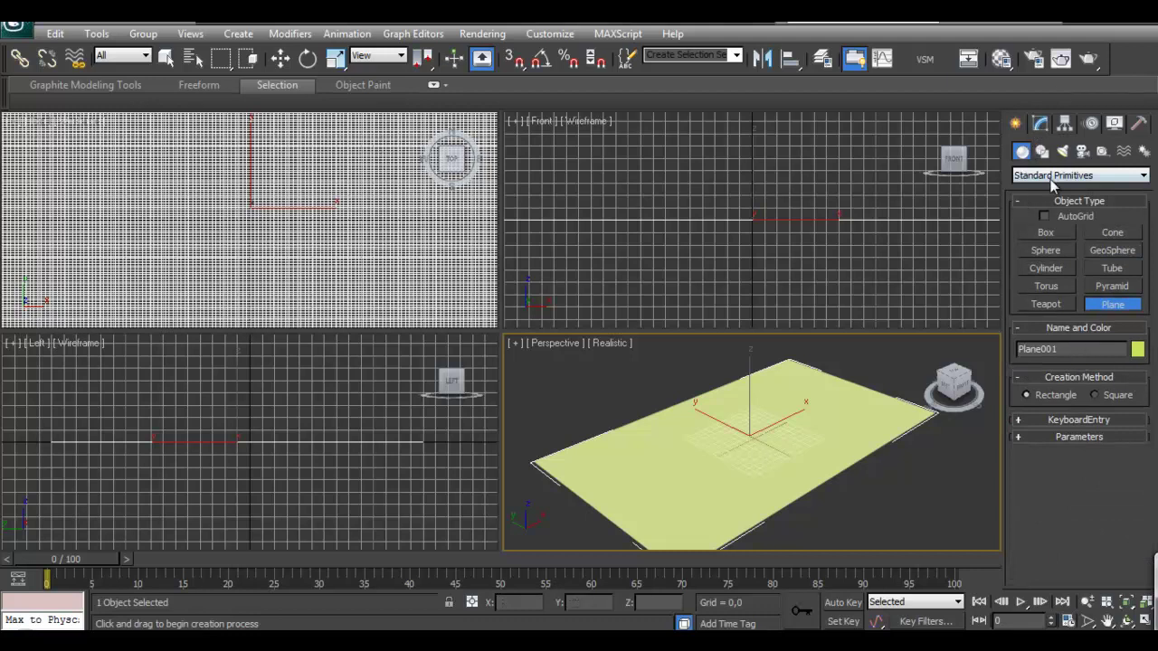
pyautogui.click(1054, 175)
pyautogui.click(1041, 125)
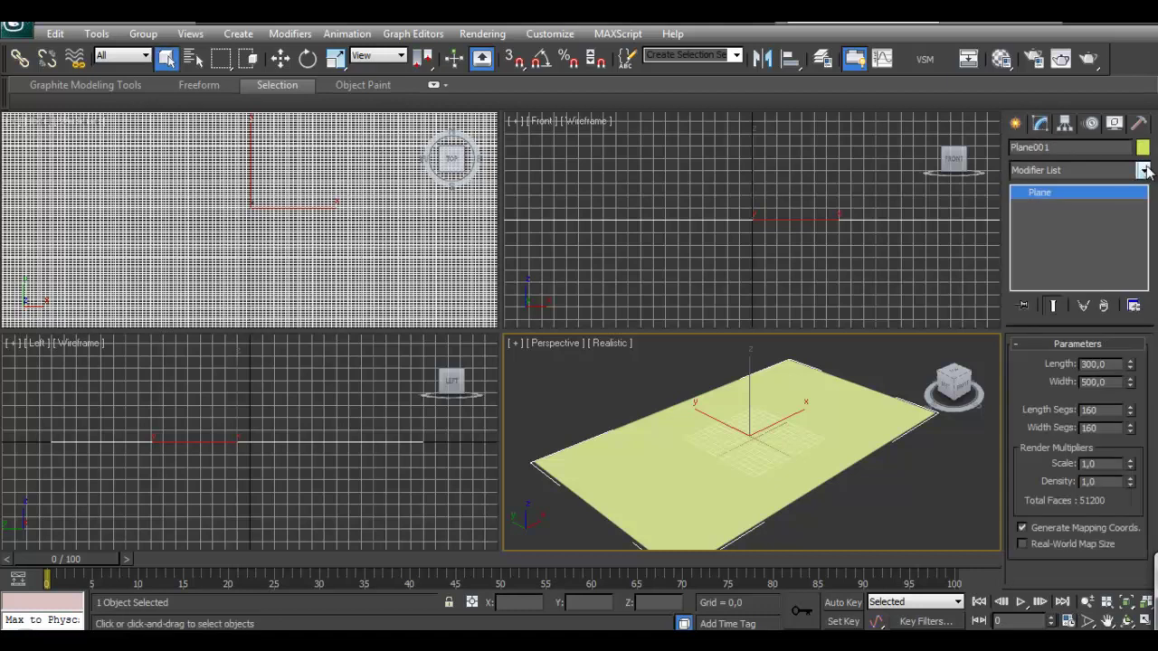
pyautogui.click(1144, 170)
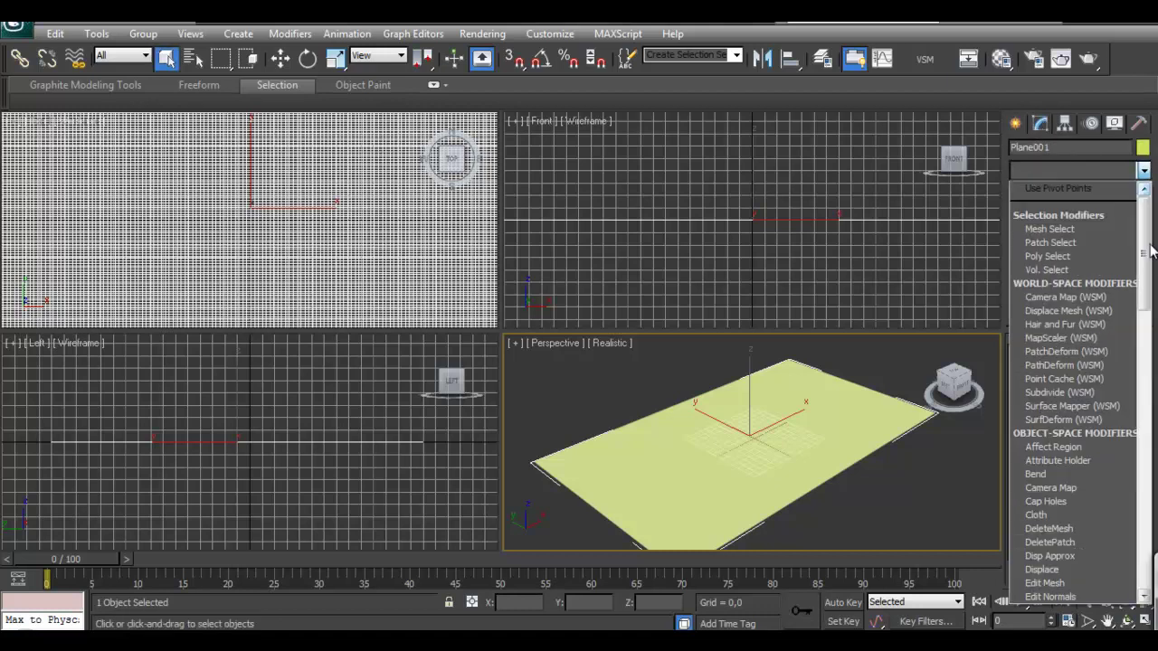
pyautogui.moveTo(1144, 242); pyautogui.dragTo(1146, 292)
pyautogui.moveTo(1147, 296); pyautogui.dragTo(1147, 321)
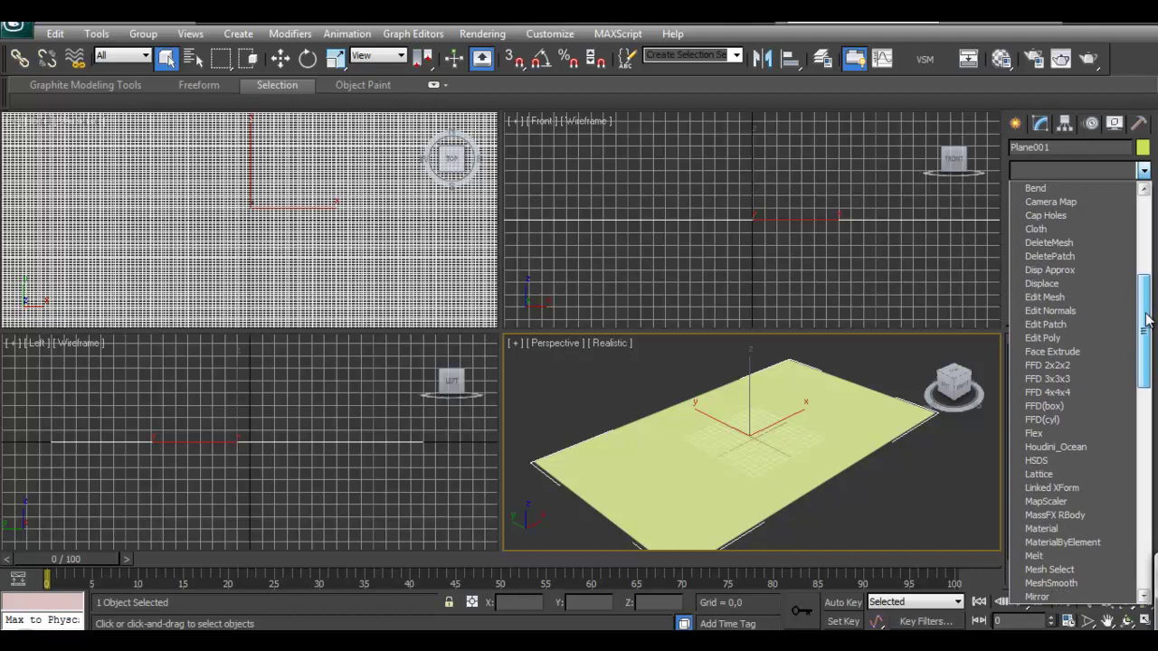
pyautogui.click(1070, 447)
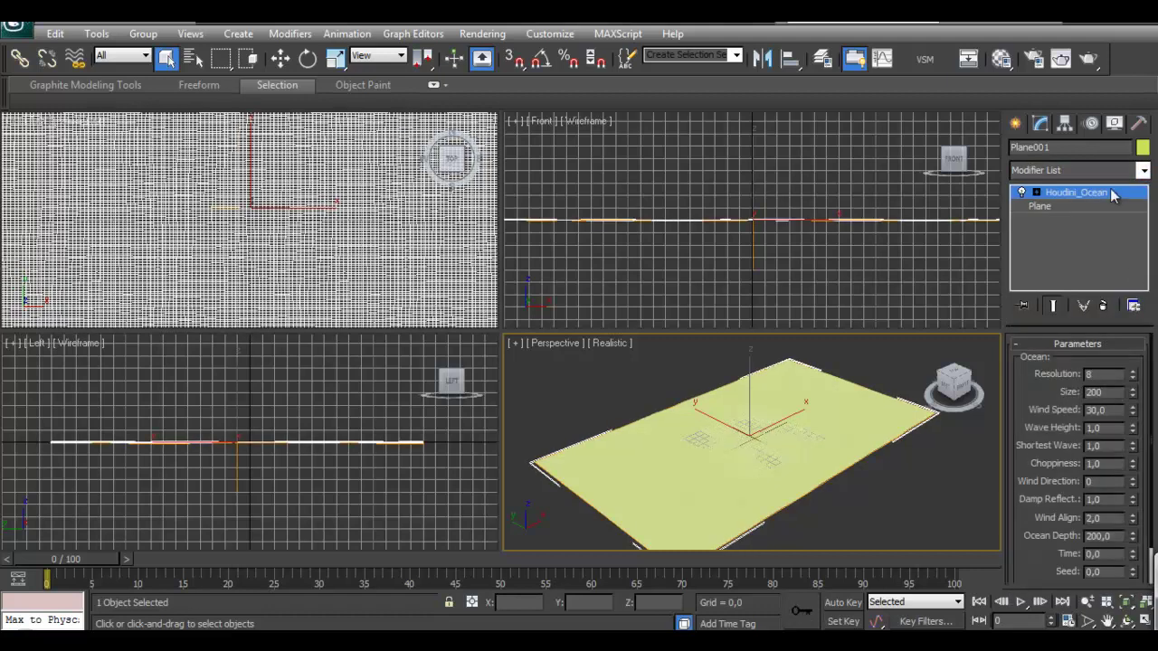
# Look through the Houdini_Ocean modifier's ocean parameters, from Resolution down to Interpolation.
pyautogui.scroll(-1, 1041, 398)
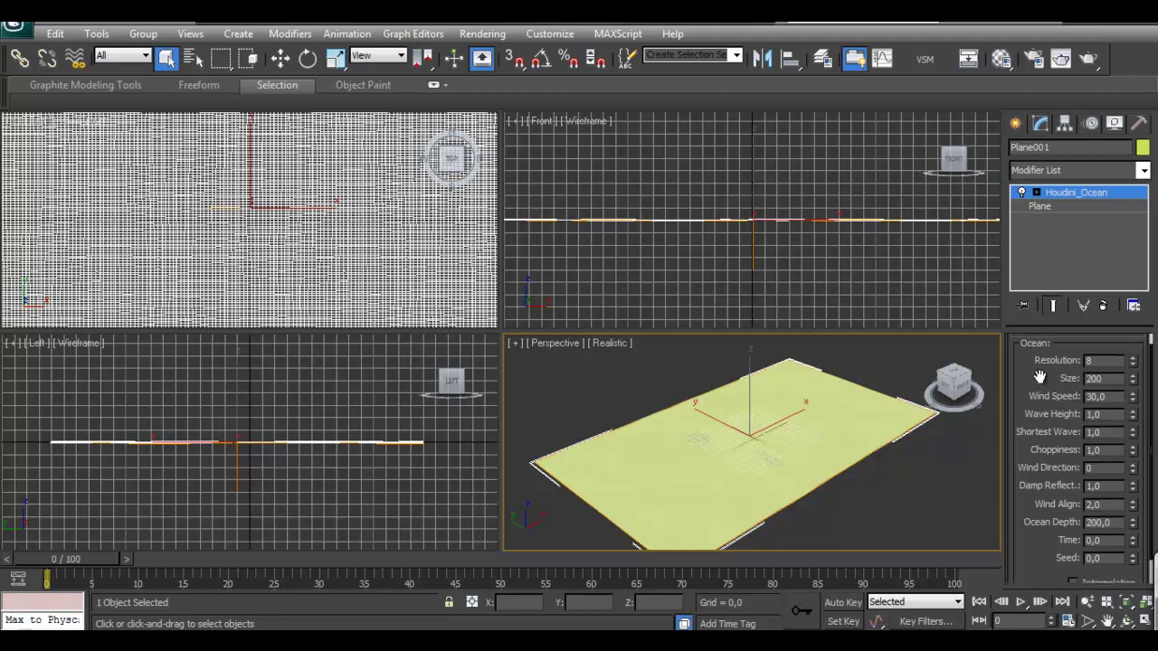
pyautogui.scroll(-1, 1154, 378)
pyautogui.scroll(2, 1155, 389)
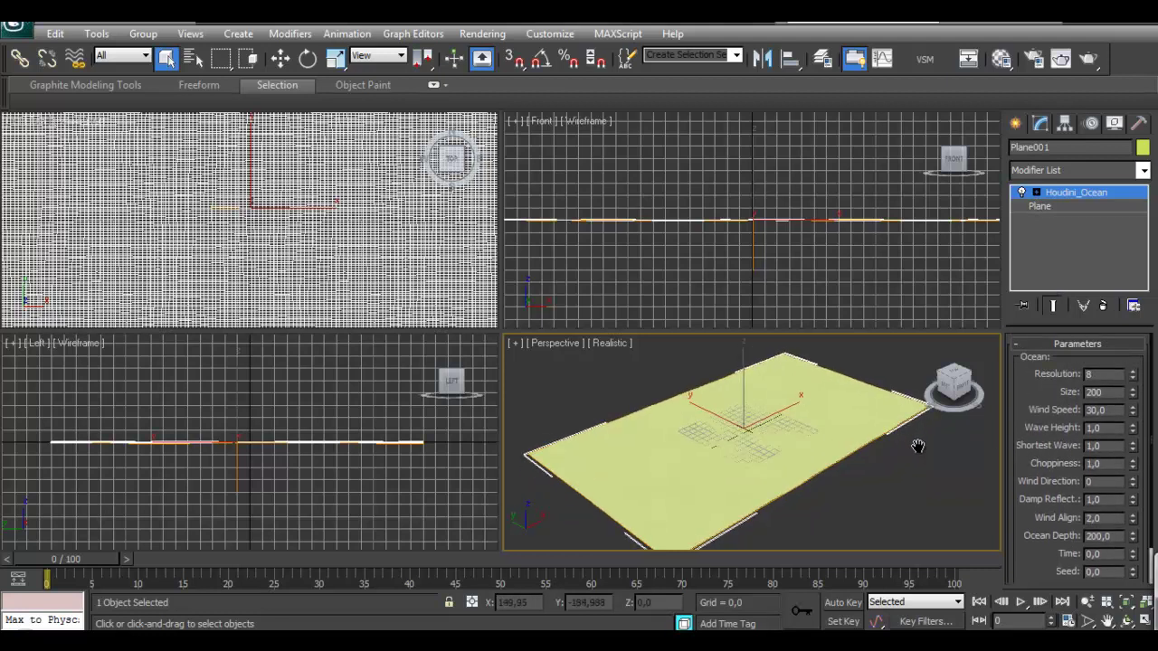
pyautogui.scroll(3, 919, 452)
pyautogui.scroll(-1, 1043, 385)
pyautogui.scroll(-2, 1042, 385)
pyautogui.scroll(1, 1042, 371)
pyautogui.scroll(-1, 1086, 407)
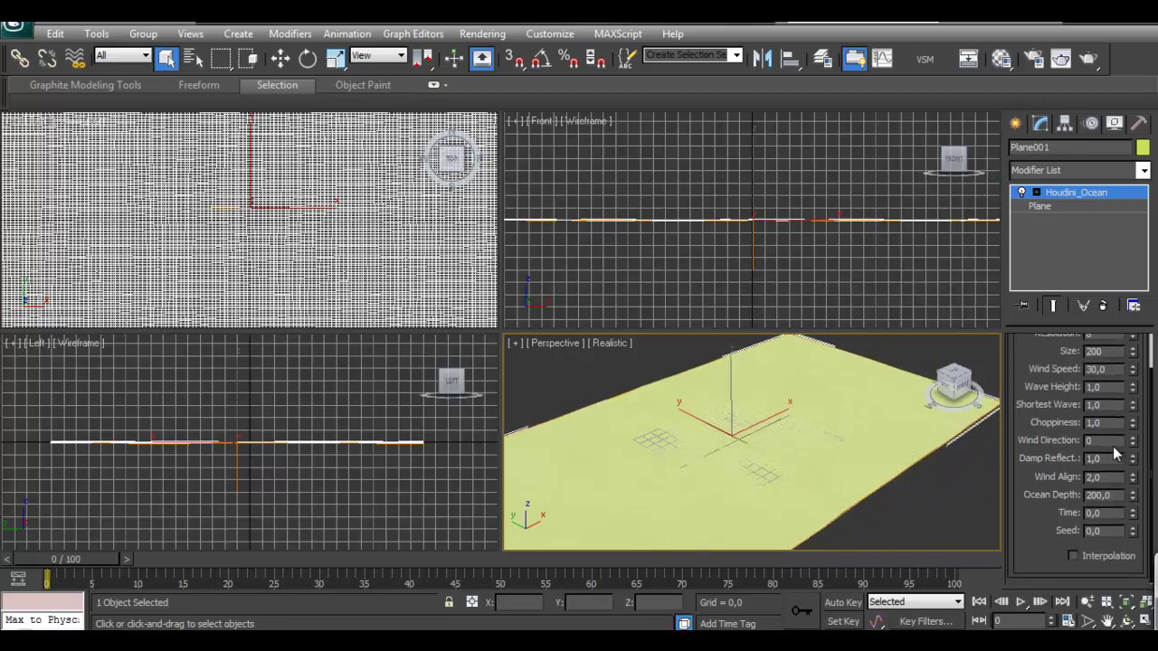
pyautogui.scroll(3, 1113, 446)
pyautogui.scroll(-1, 1042, 389)
pyautogui.scroll(1, 1044, 380)
pyautogui.scroll(1, 1040, 382)
pyautogui.scroll(-1, 1086, 379)
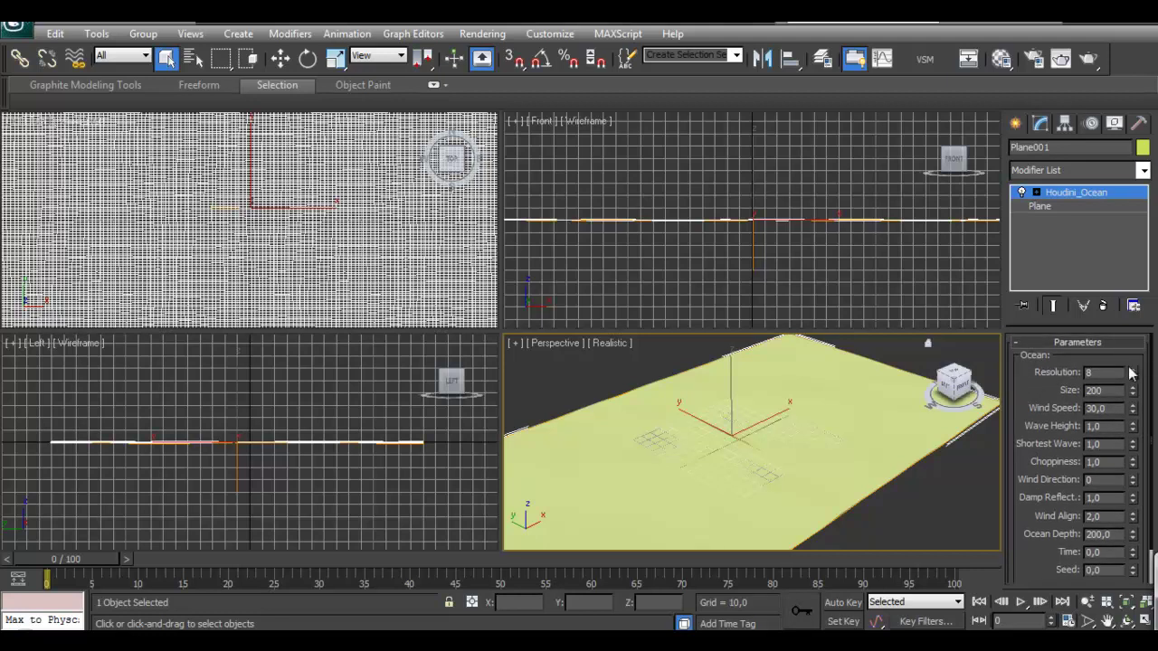
pyautogui.scroll(-2, 1129, 371)
pyautogui.scroll(1, 1111, 422)
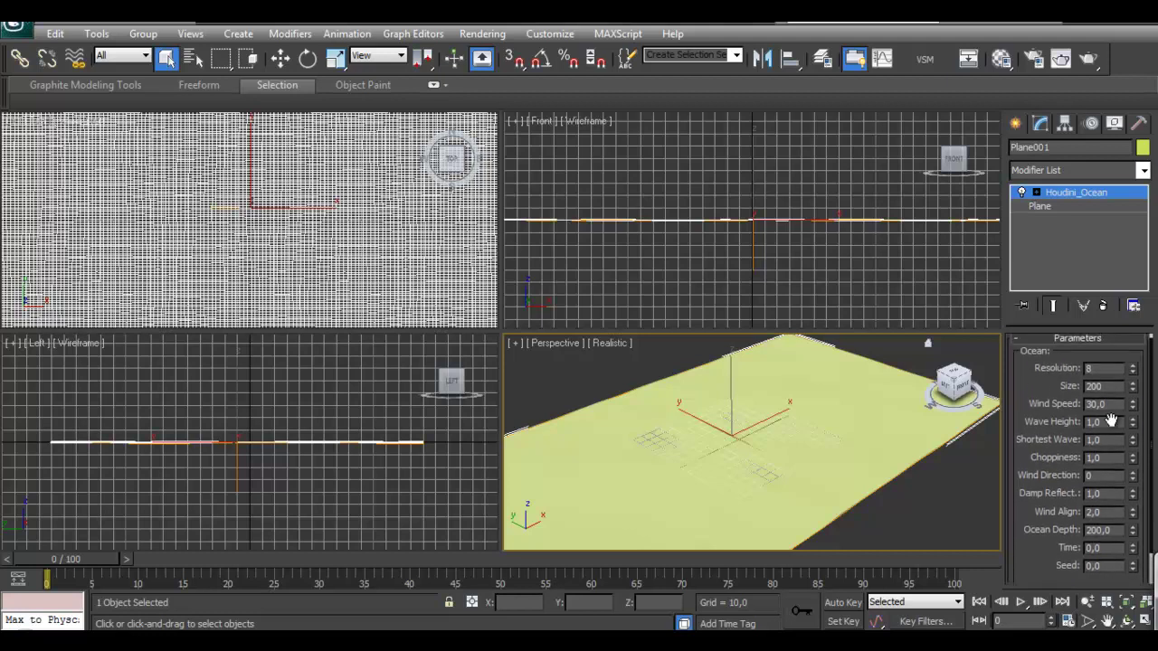
pyautogui.scroll(1, 1045, 387)
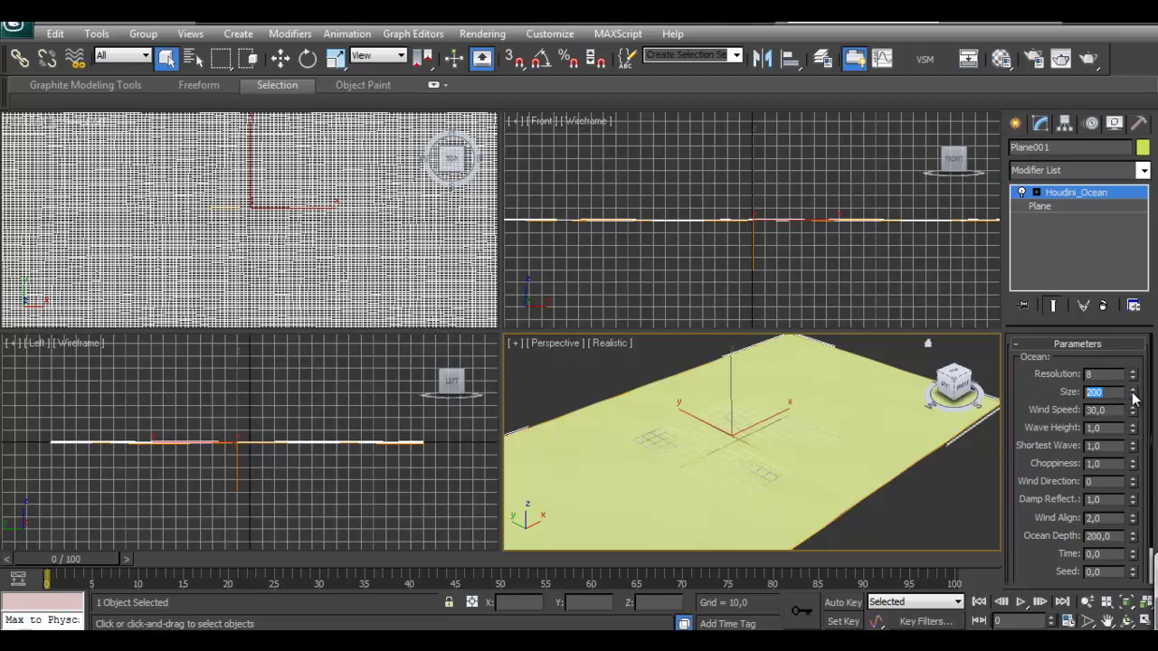
# Try ocean Size values of 111 and 209 and check the surface in the Perspective and Left viewports.
pyautogui.write('111')
pyautogui.press('Return')
pyautogui.moveTo(1132, 391)
pyautogui.mouseDown()
pyautogui.moveTo(1130, 372)
pyautogui.moveTo(1131, 384)
pyautogui.mouseUp()
pyautogui.moveTo(755, 456); pyautogui.dragTo(895, 382, button='middle')
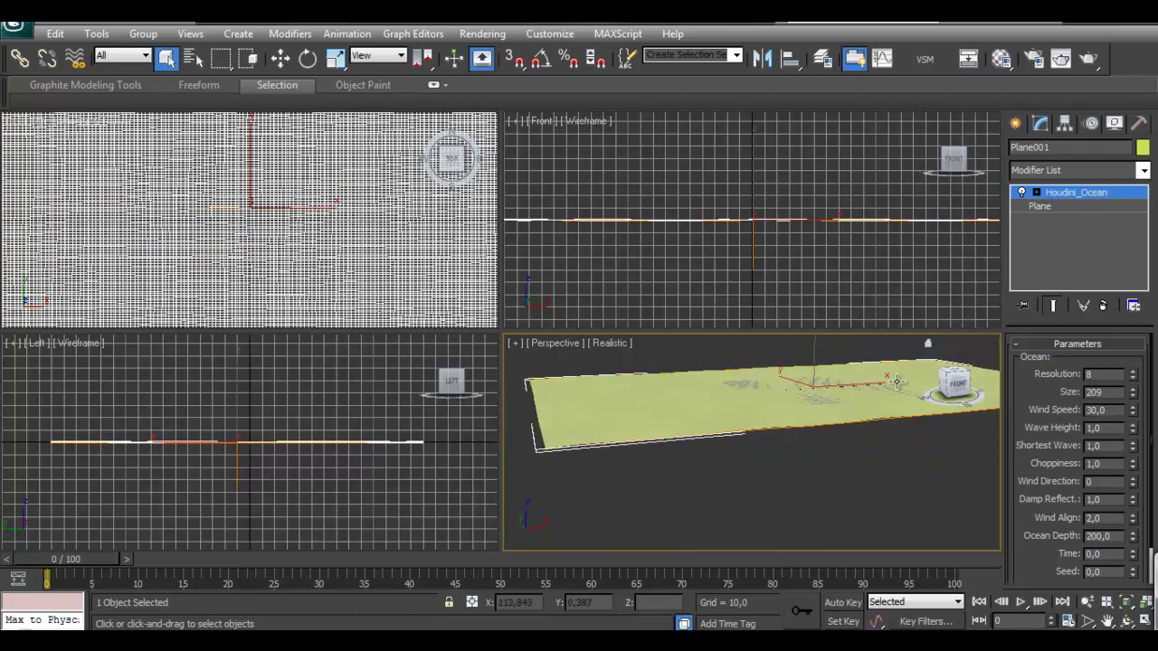
pyautogui.moveTo(353, 422); pyautogui.dragTo(314, 451, button='middle')
pyautogui.moveTo(729, 408); pyautogui.dragTo(646, 431, button='middle')
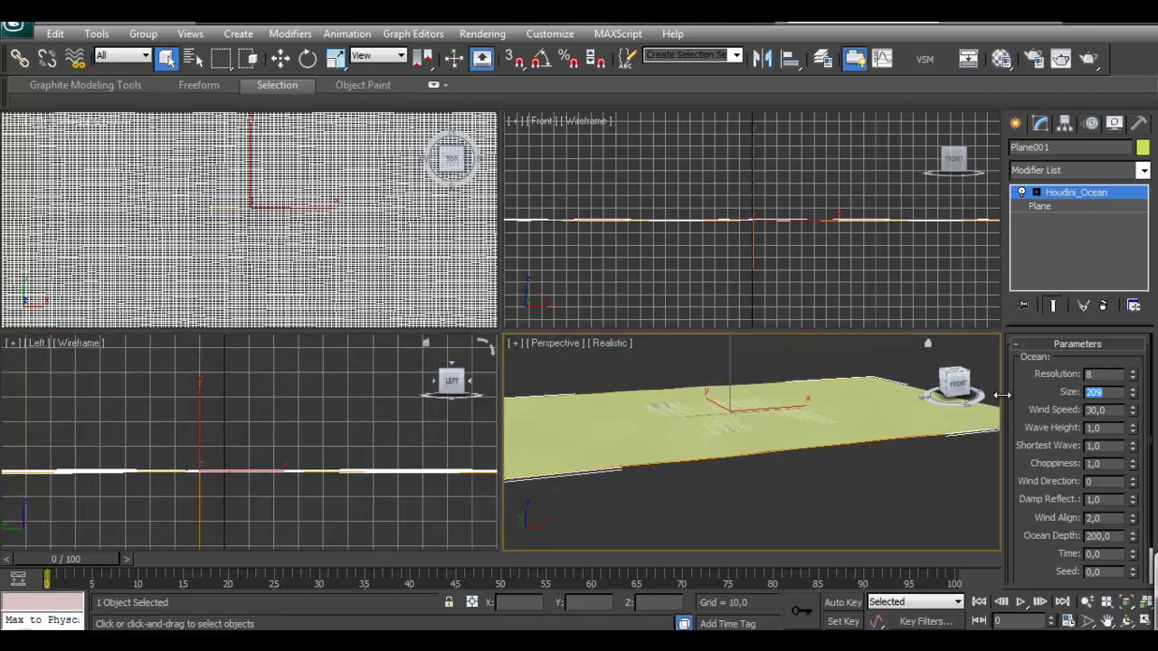
# Set the ocean Size to 103 and check the surface up close in the Perspective viewport.
pyautogui.press('Return')
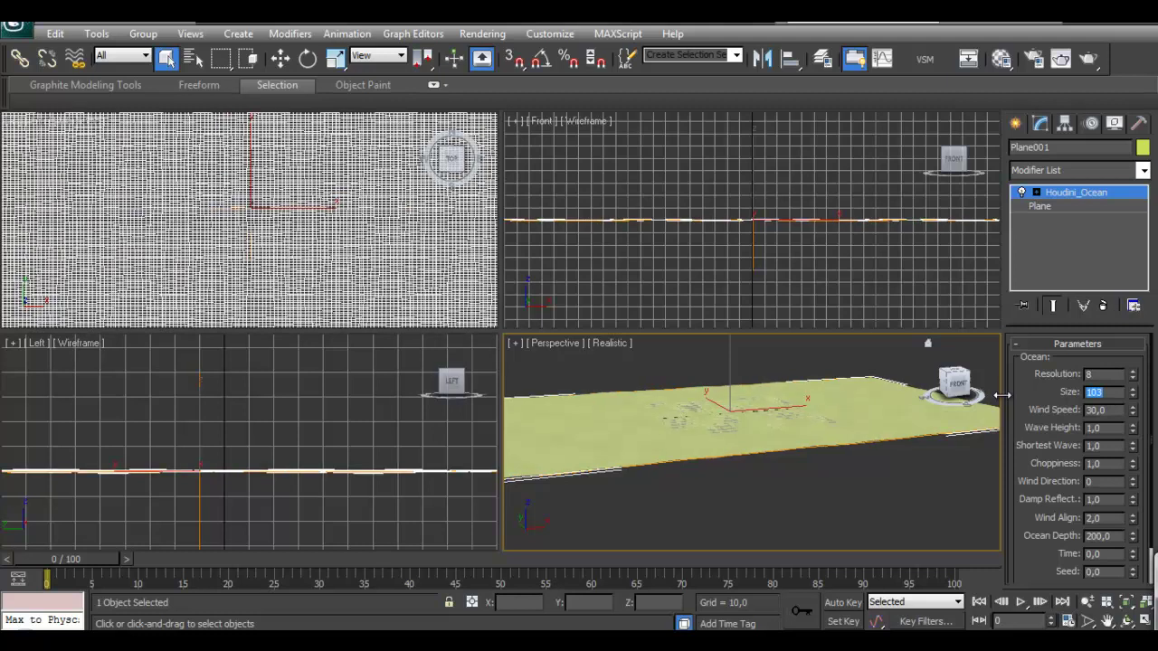
pyautogui.keyDown('alt'); pyautogui.moveTo(756, 423); pyautogui.dragTo(822, 442, button='middle'); pyautogui.keyUp('alt')
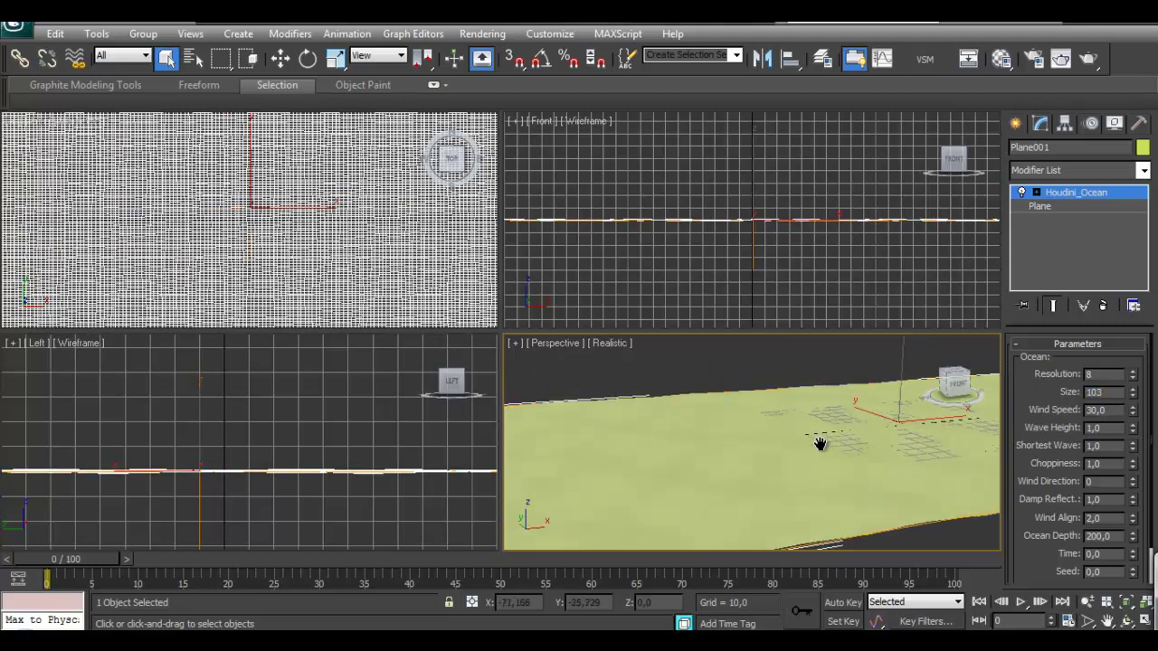
pyautogui.moveTo(953, 380)
pyautogui.mouseDown()
pyautogui.moveTo(936, 374)
pyautogui.moveTo(949, 380)
pyautogui.mouseUp()
pyautogui.moveTo(1132, 391)
pyautogui.mouseDown()
pyautogui.moveTo(1136, 330)
pyautogui.moveTo(1135, 381)
pyautogui.mouseUp()
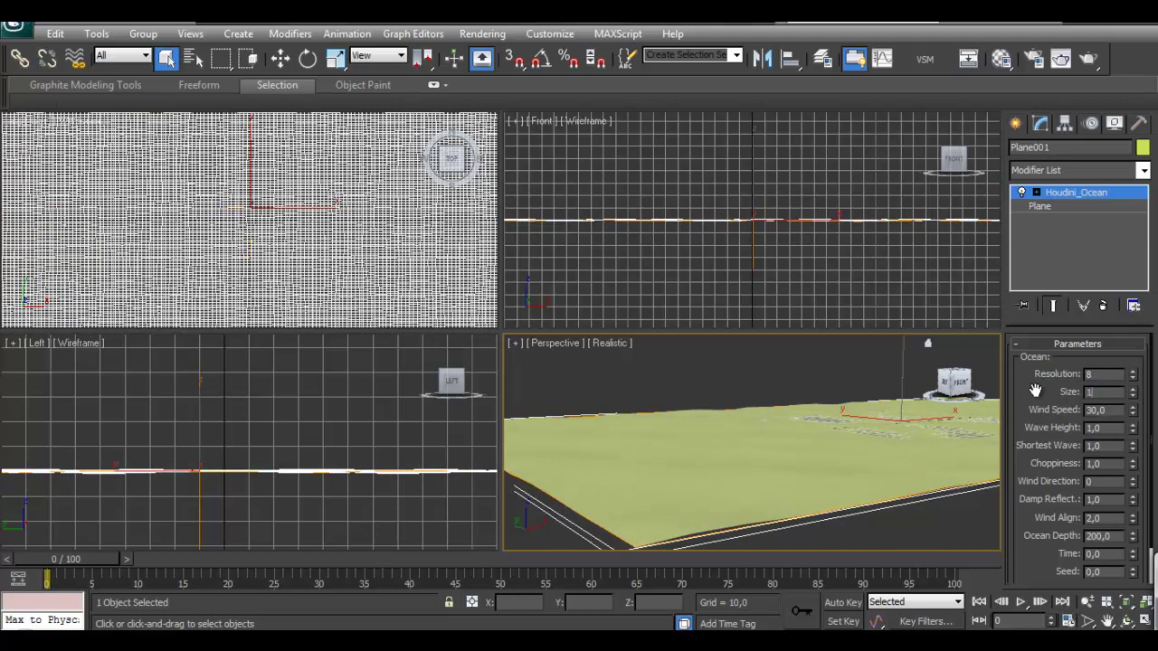
pyautogui.press('Return')
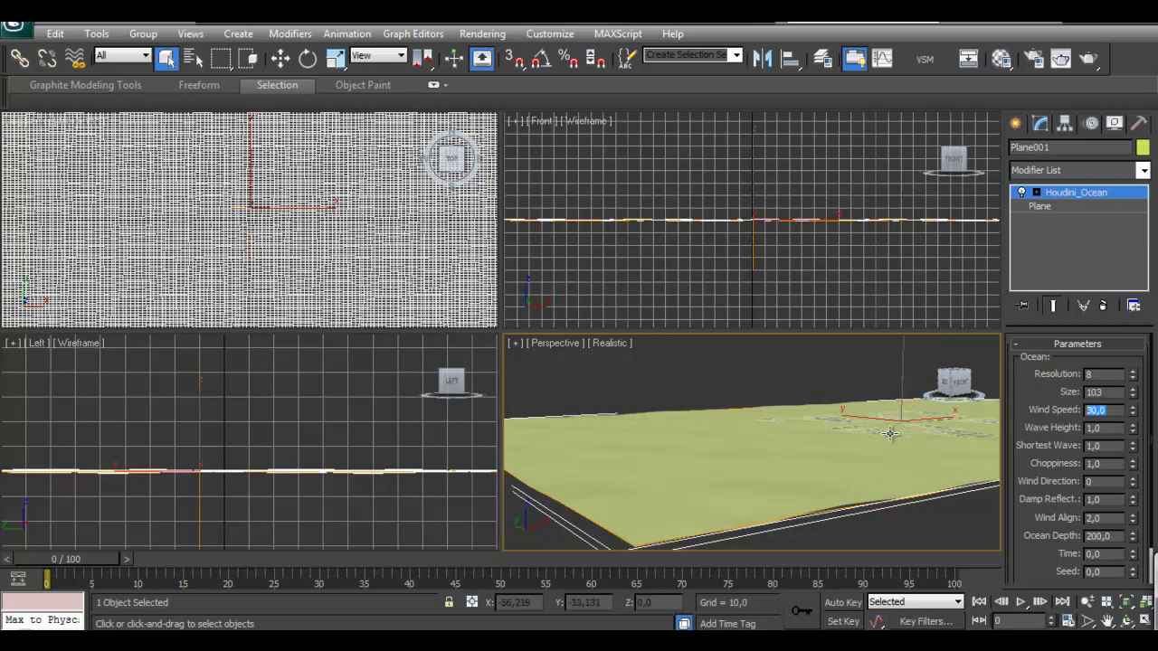
# Set the ocean's Wind Speed to 19.
pyautogui.moveTo(1136, 414); pyautogui.dragTo(1132, 395)
pyautogui.moveTo(1132, 343); pyautogui.dragTo(1131, 351)
pyautogui.moveTo(1123, 419); pyautogui.dragTo(1133, 391)
pyautogui.click(1102, 410)
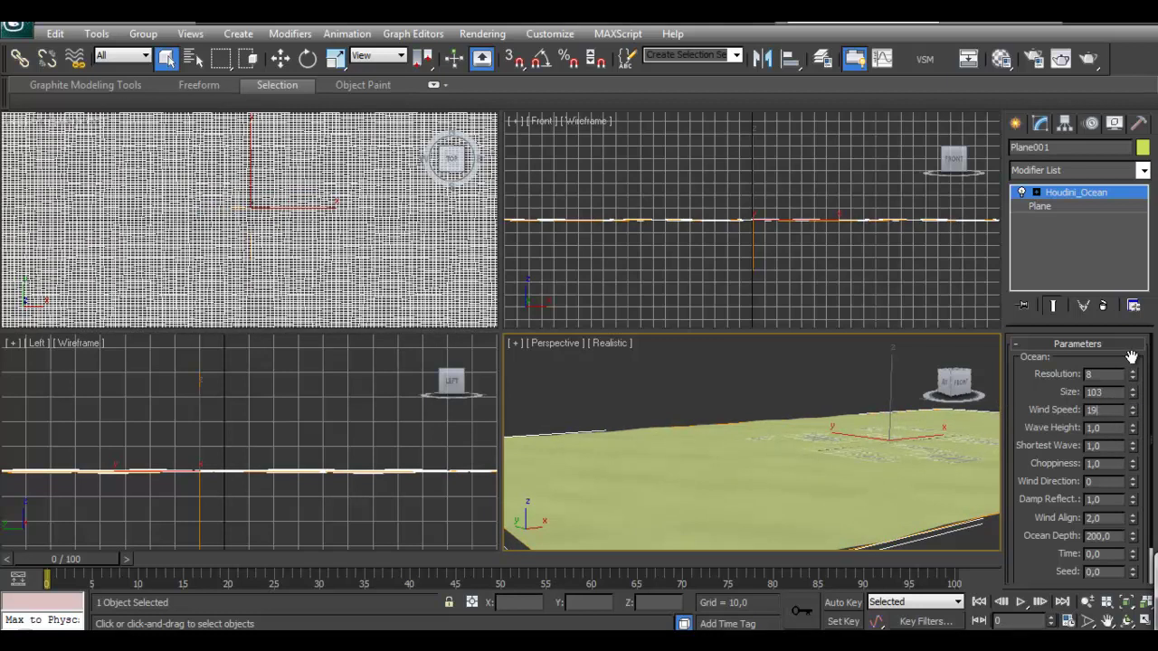
pyautogui.press('Return')
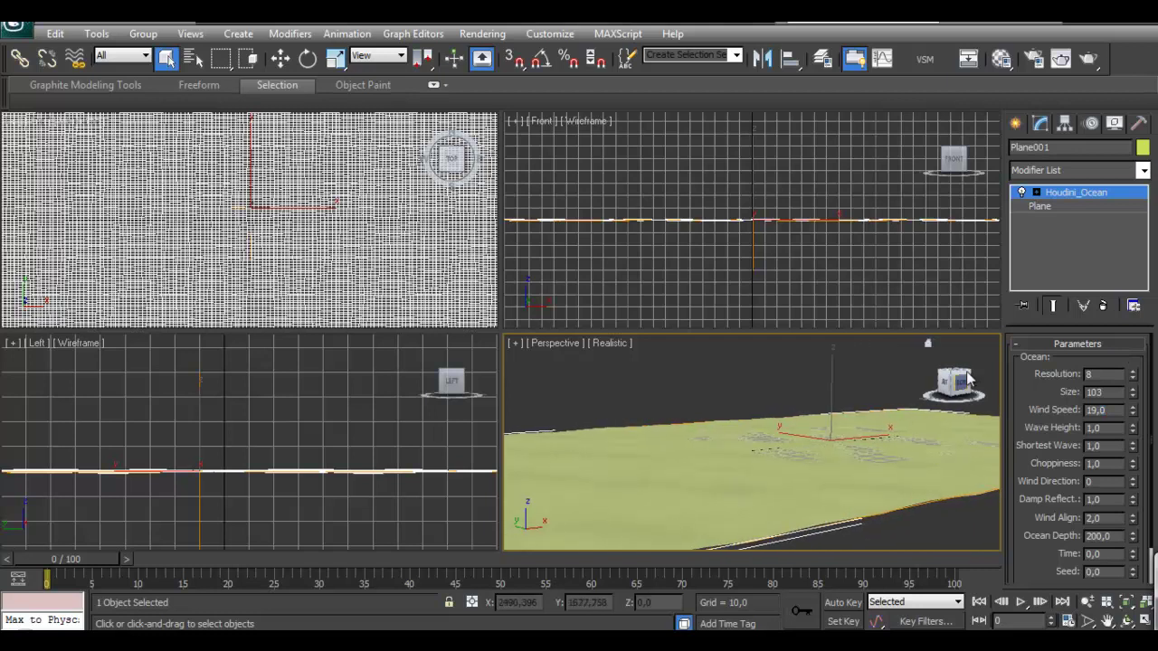
pyautogui.moveTo(966, 380); pyautogui.dragTo(796, 389)
# Try a Wave Height of 8 on the ocean and check the waves in the Perspective viewport.
pyautogui.doubleClick(1096, 427)
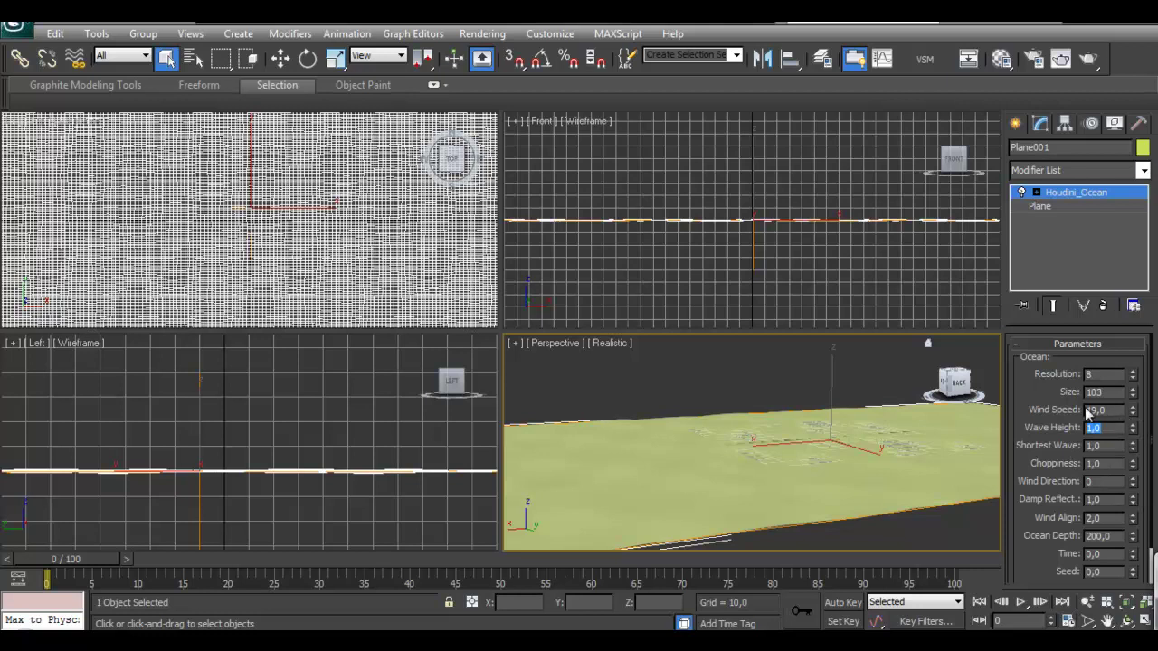
pyautogui.write('8')
pyautogui.press('Return')
pyautogui.moveTo(908, 456); pyautogui.dragTo(921, 472, button='middle')
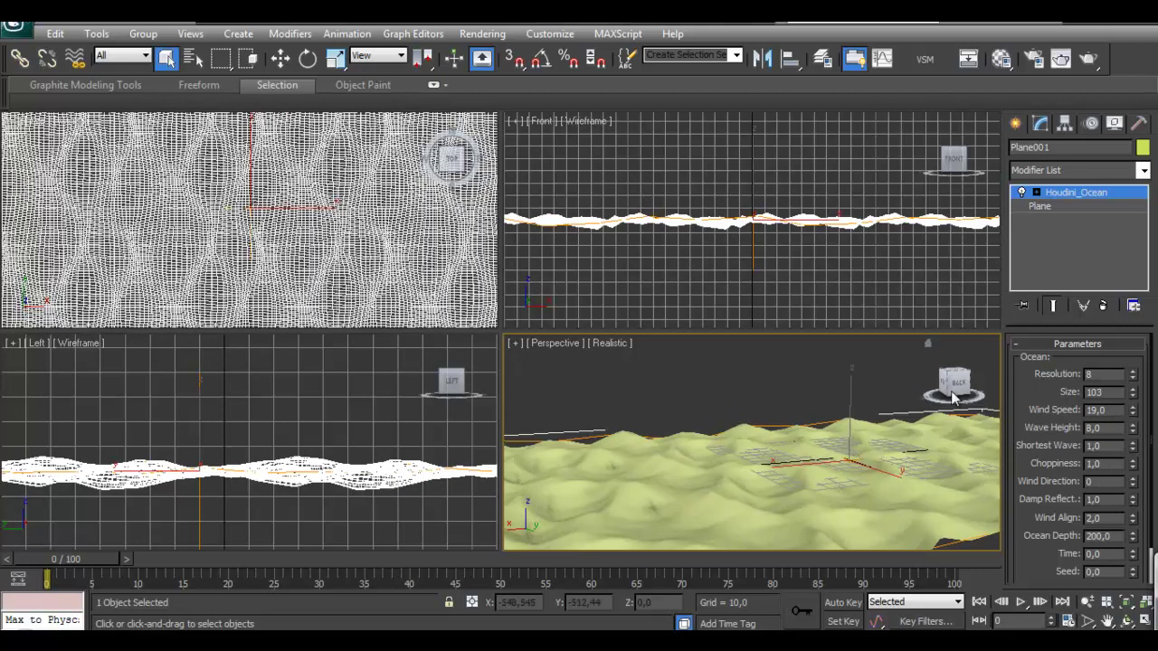
pyautogui.moveTo(961, 396); pyautogui.dragTo(1050, 418)
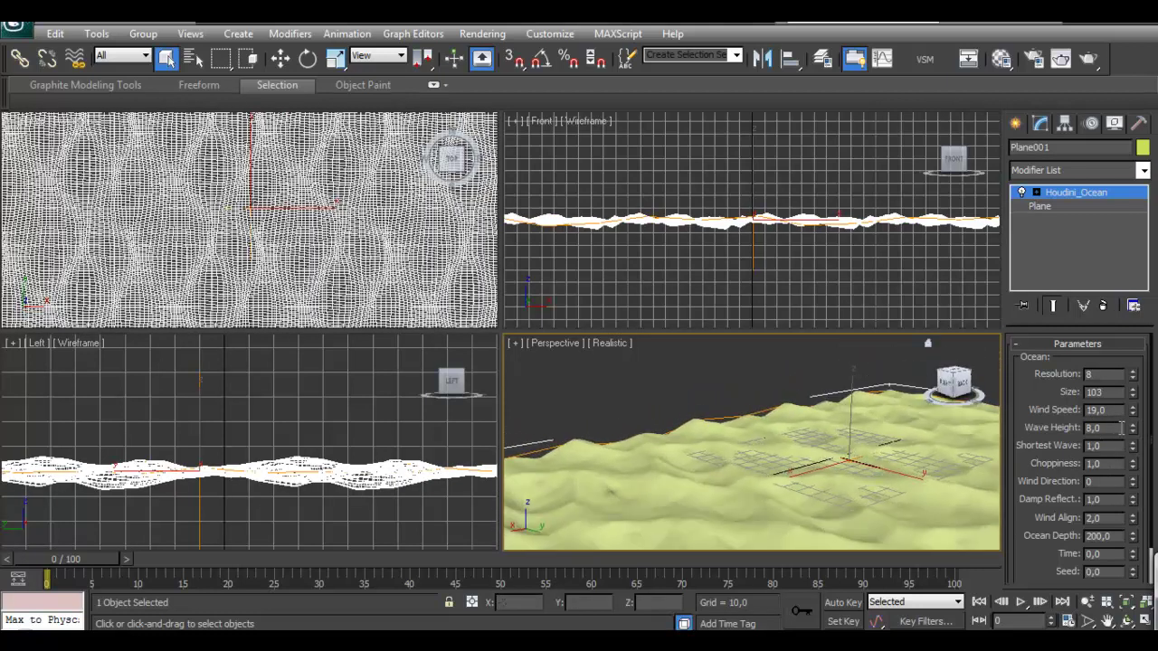
# Lower the ocean's Wave Height to 2.28 for gentler waves.
pyautogui.moveTo(1133, 435); pyautogui.dragTo(1130, 462)
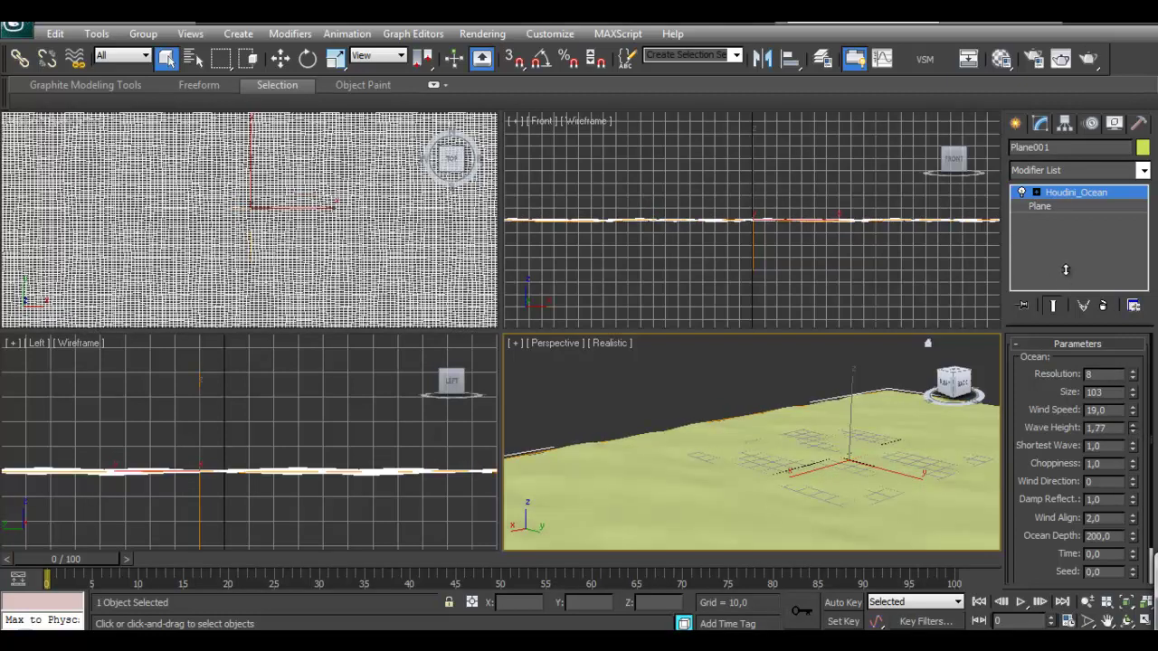
pyautogui.moveTo(941, 381)
pyautogui.mouseDown()
pyautogui.moveTo(890, 375)
pyautogui.moveTo(923, 384)
pyautogui.mouseUp()
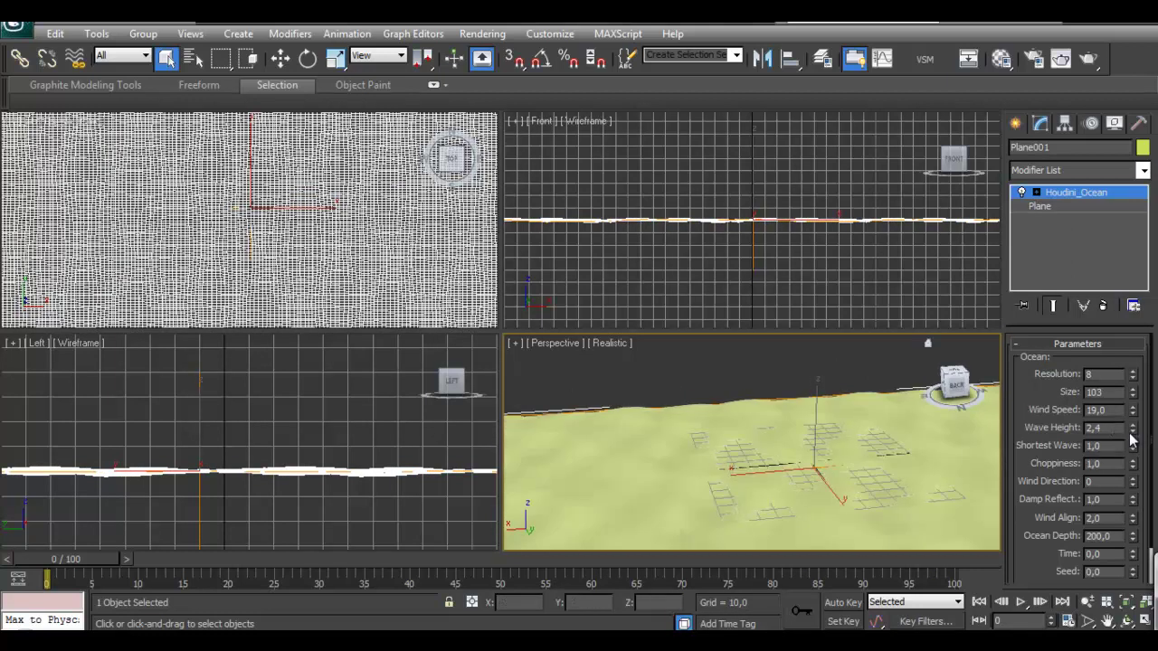
pyautogui.moveTo(1133, 431)
pyautogui.mouseDown()
pyautogui.moveTo(1131, 412)
pyautogui.moveTo(1130, 432)
pyautogui.mouseUp()
# Examine the shape of the ocean's waves from several angles in the Perspective viewport.
pyautogui.moveTo(956, 384); pyautogui.dragTo(789, 443)
pyautogui.moveTo(832, 494); pyautogui.dragTo(845, 431)
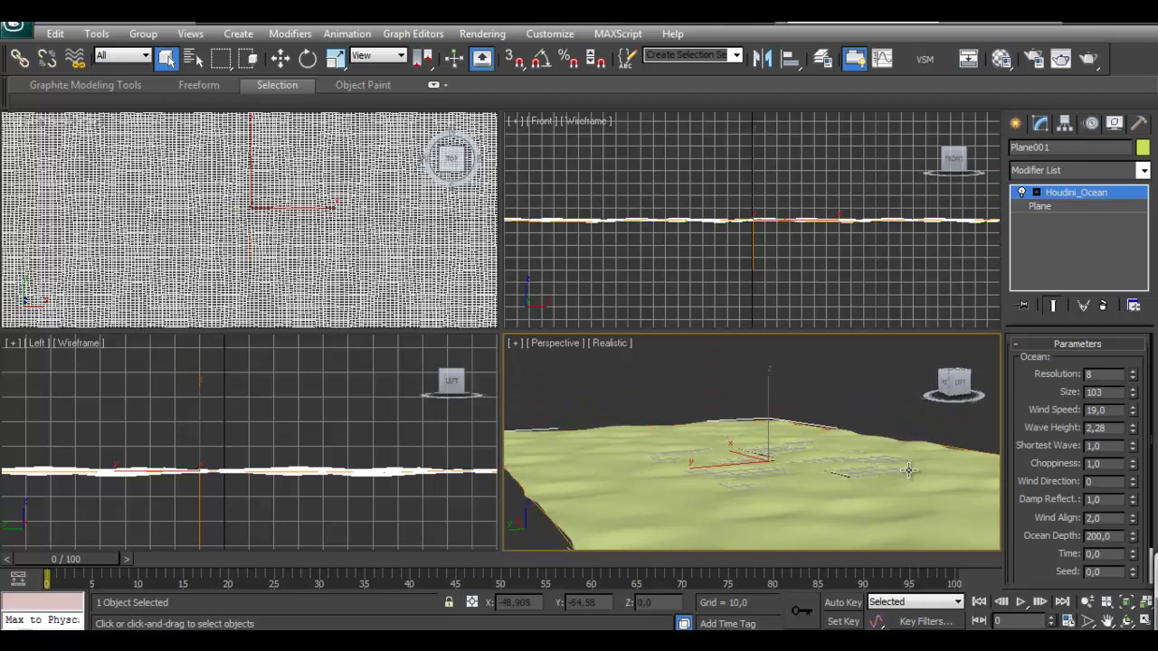
pyautogui.moveTo(850, 426); pyautogui.dragTo(706, 487, button='middle')
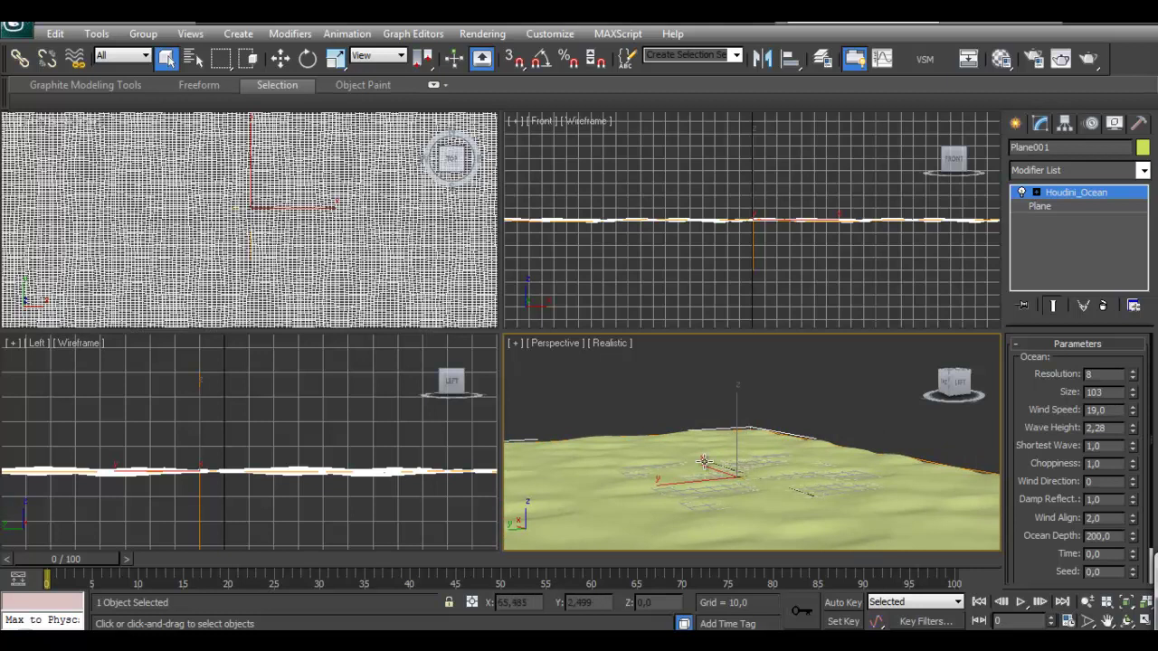
pyautogui.keyDown('alt'); pyautogui.moveTo(666, 422); pyautogui.dragTo(778, 426, button='middle'); pyautogui.keyUp('alt')
pyautogui.keyDown('alt'); pyautogui.moveTo(629, 459); pyautogui.dragTo(744, 383, button='middle'); pyautogui.keyUp('alt')
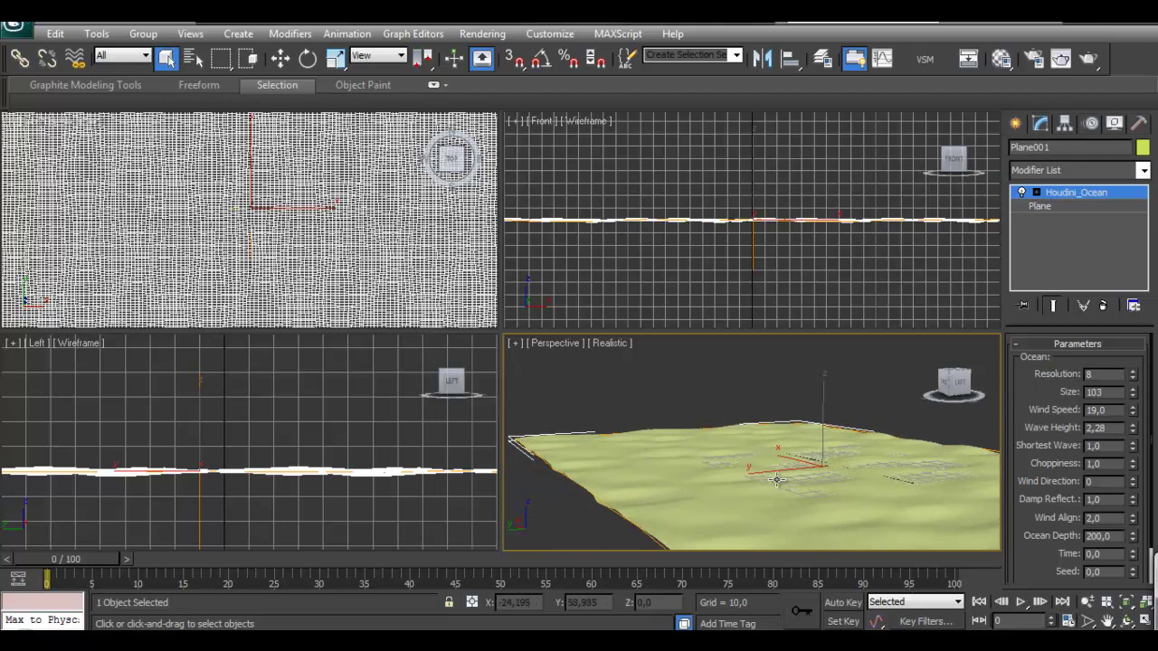
pyautogui.moveTo(946, 384); pyautogui.dragTo(534, 386)
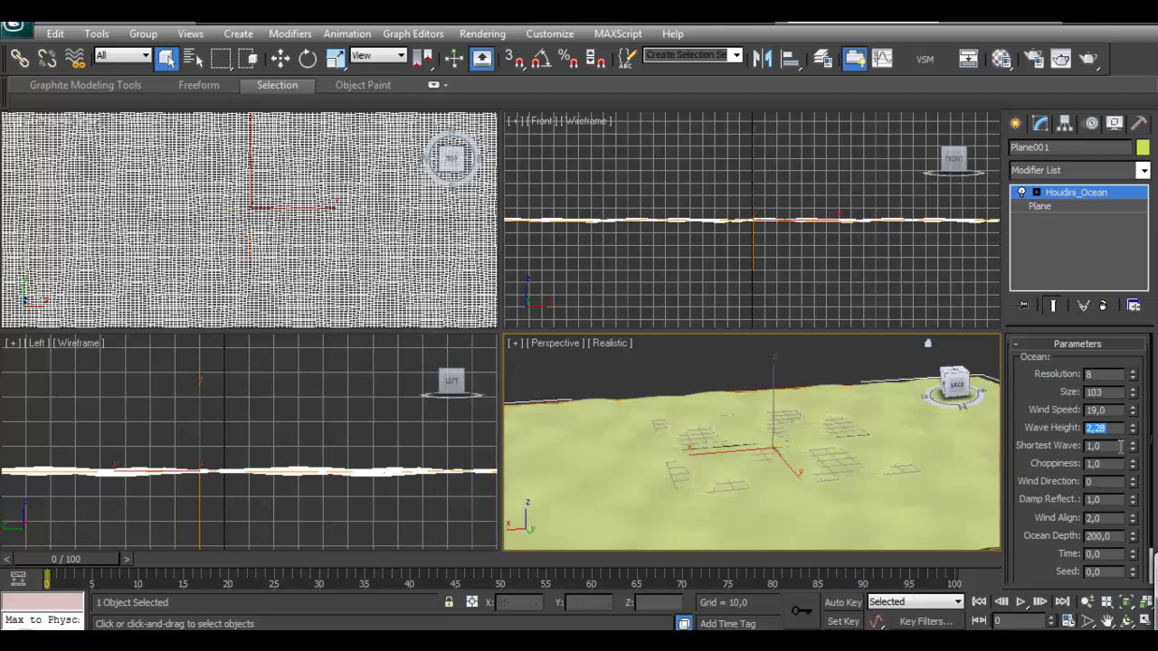
pyautogui.click(1108, 427)
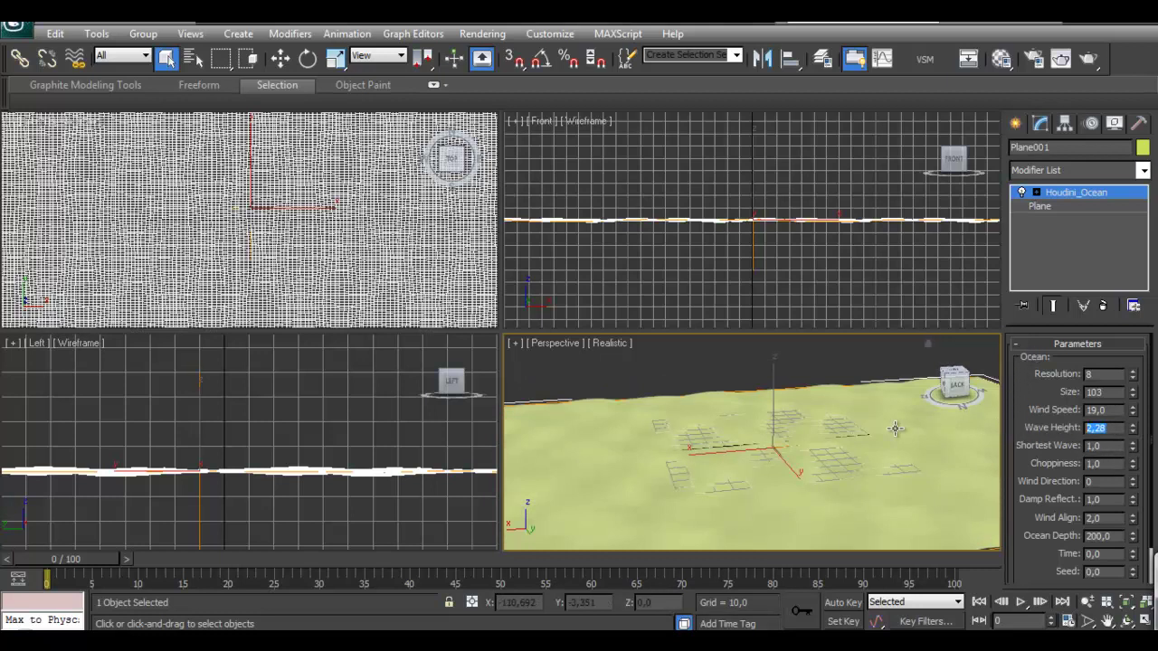
pyautogui.scroll(2, 840, 445)
pyautogui.moveTo(761, 472); pyautogui.dragTo(757, 440, button='middle')
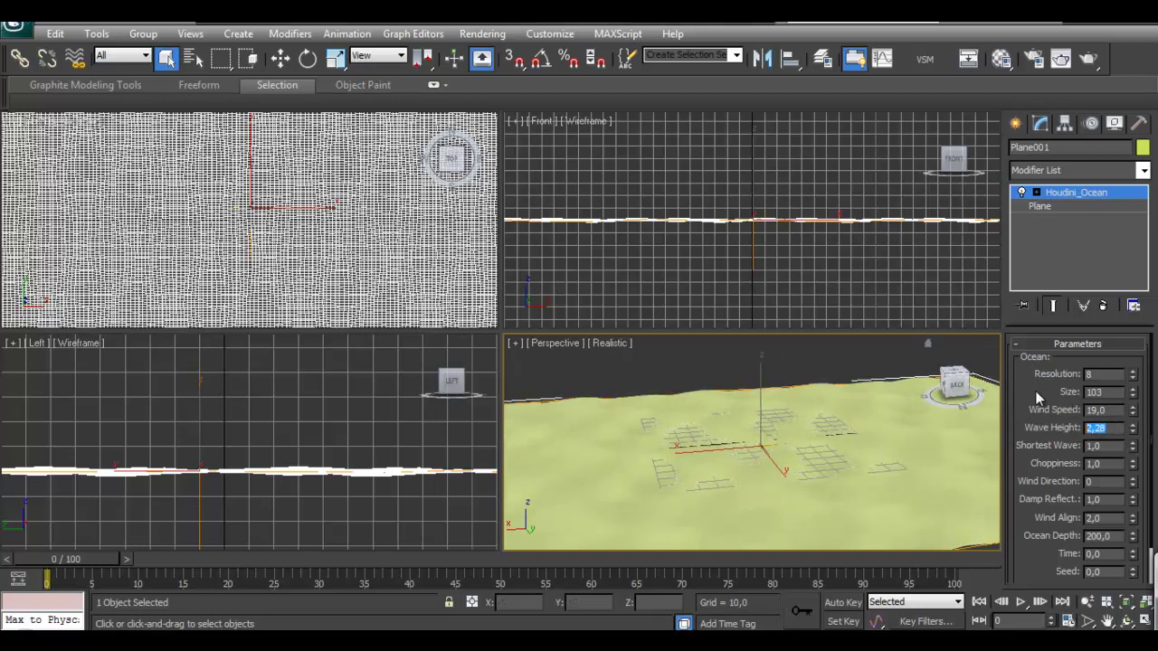
# Raise the ocean's Wave Height to 4.45 and lower its Shortest Wave to 0.02.
pyautogui.scroll(-1, 1038, 398)
pyautogui.doubleClick(1112, 421)
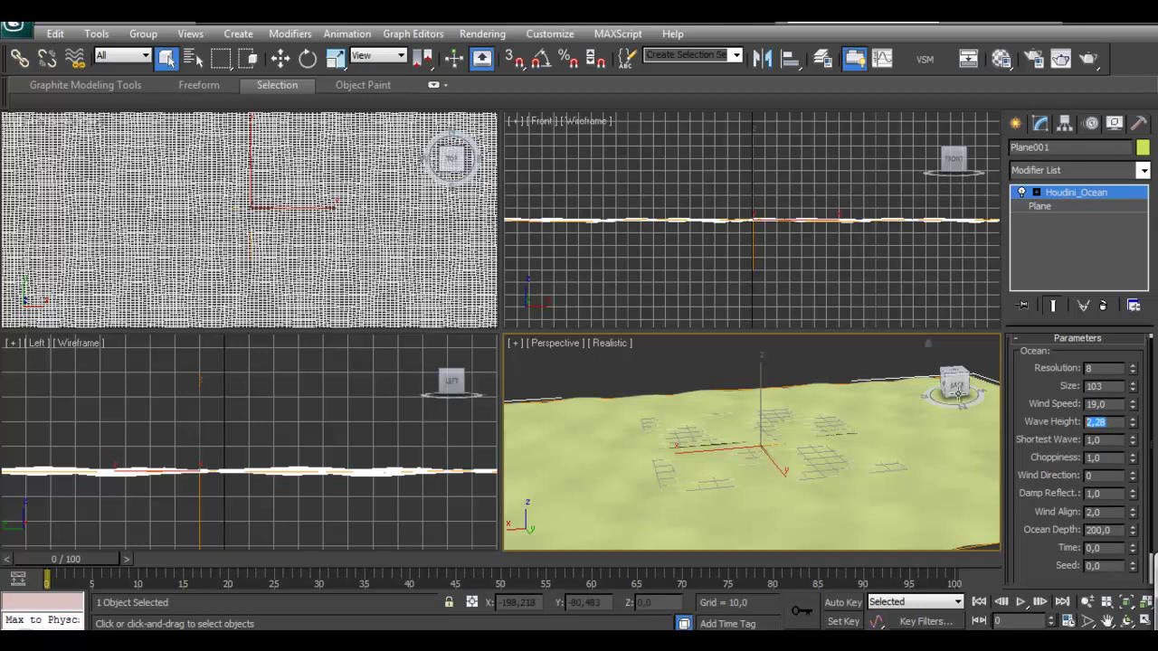
pyautogui.click(1131, 420)
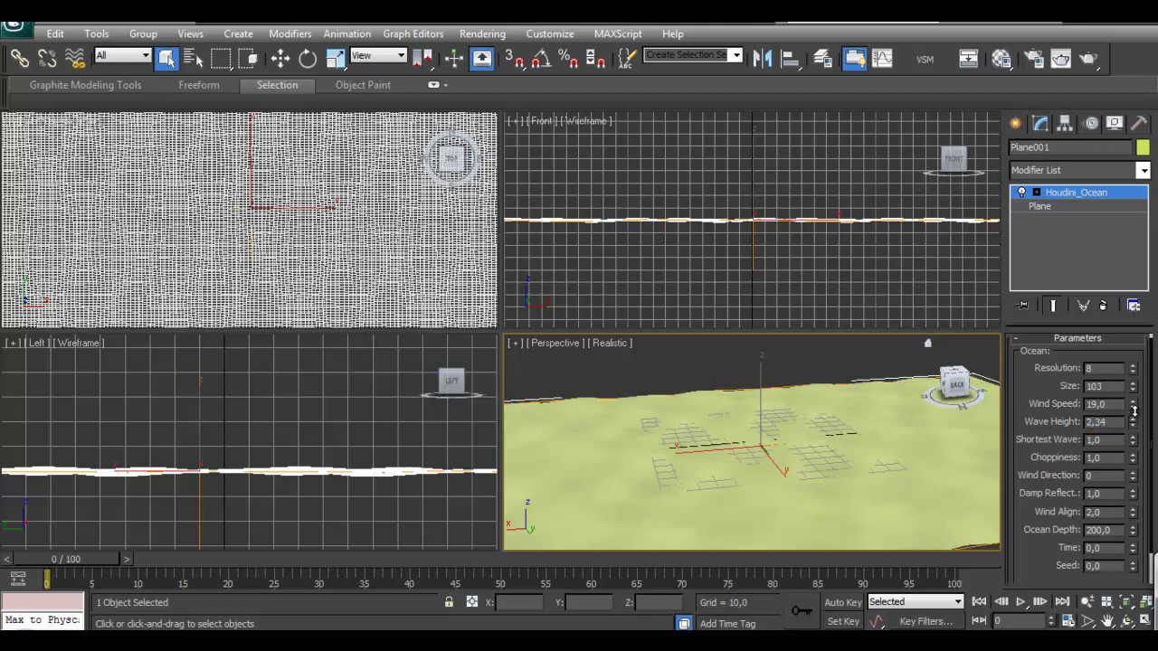
pyautogui.moveTo(1133, 411); pyautogui.dragTo(1134, 398)
pyautogui.moveTo(1132, 440); pyautogui.dragTo(1132, 440)
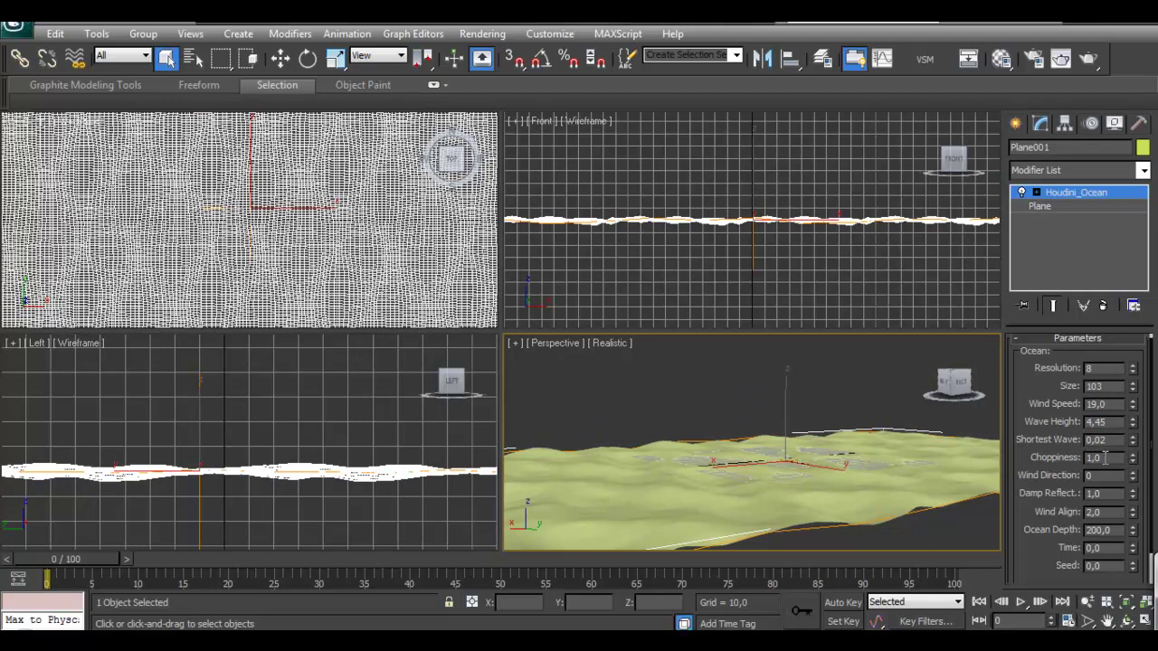
# Set the ocean's Choppiness to 0.9 and its Wind Direction to 40.
pyautogui.moveTo(1132, 458)
pyautogui.mouseDown()
pyautogui.moveTo(1127, 412)
pyautogui.moveTo(1137, 458)
pyautogui.mouseUp()
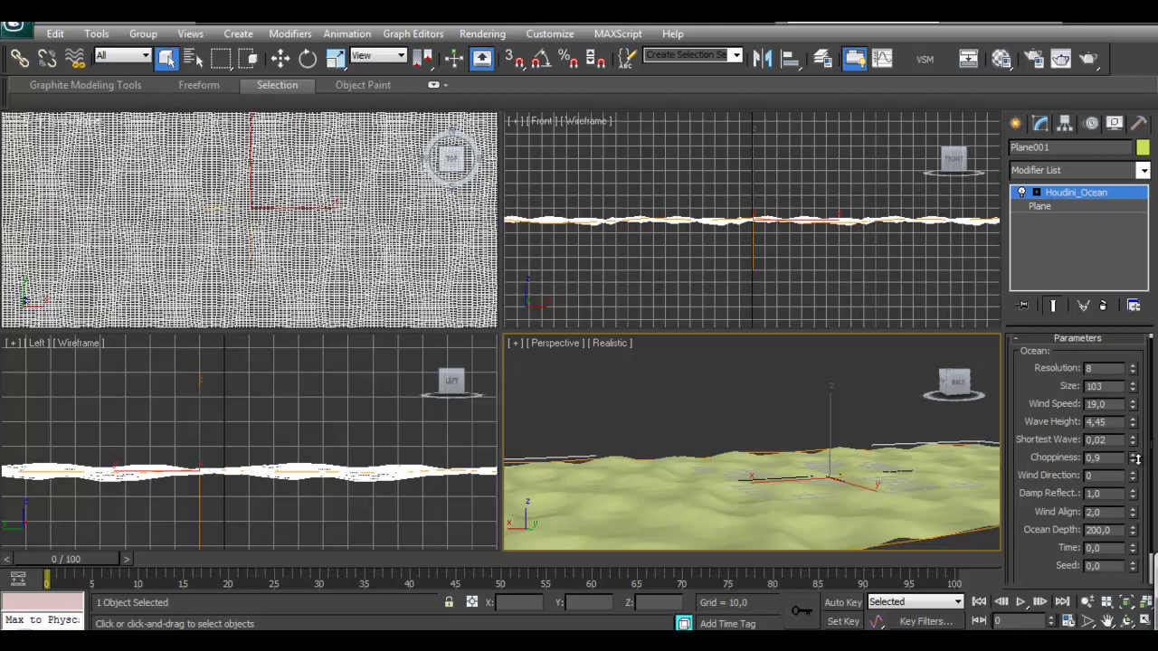
pyautogui.click(982, 396)
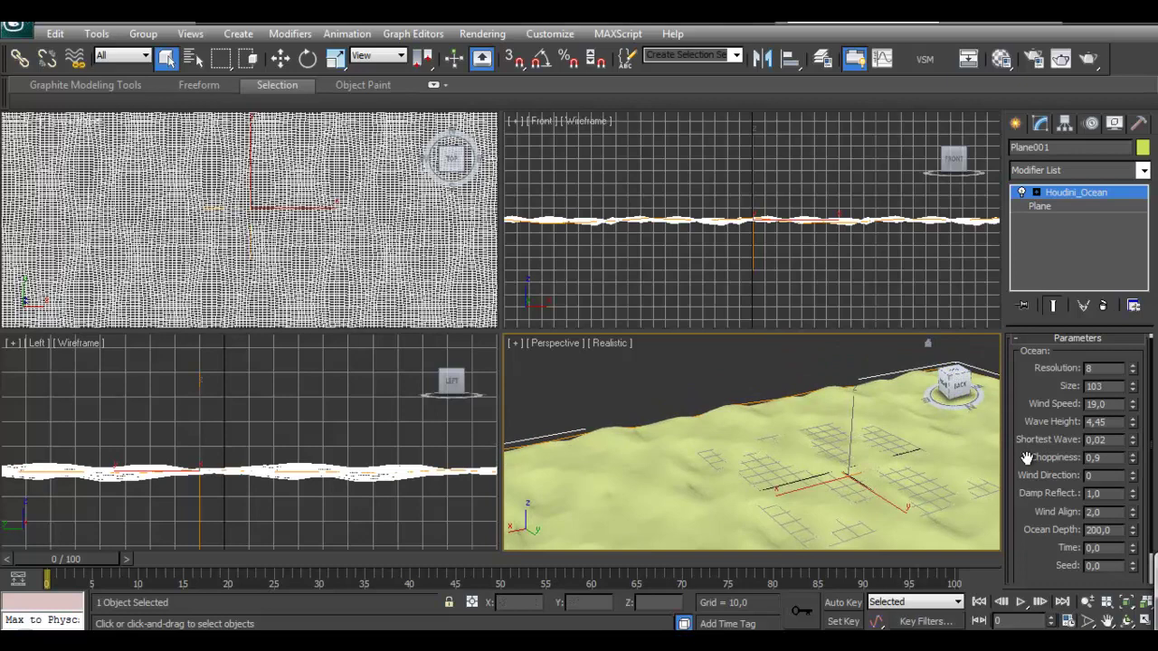
pyautogui.moveTo(1134, 478); pyautogui.dragTo(1113, 494)
pyautogui.moveTo(1150, 459); pyautogui.dragTo(1122, 471)
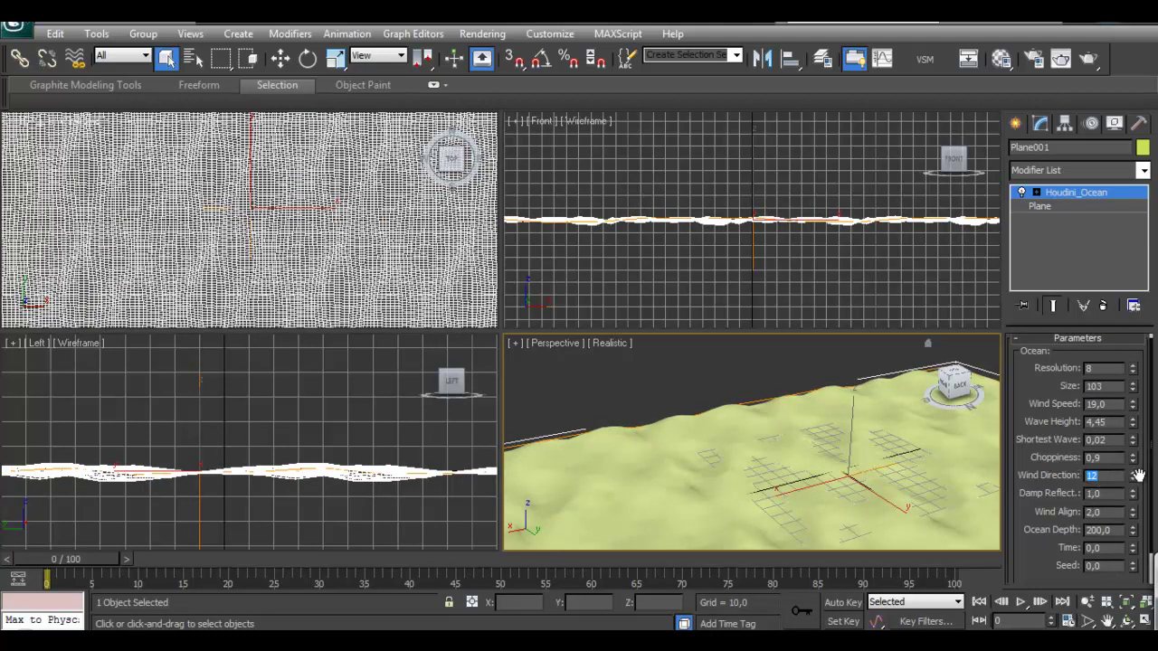
pyautogui.press('Return')
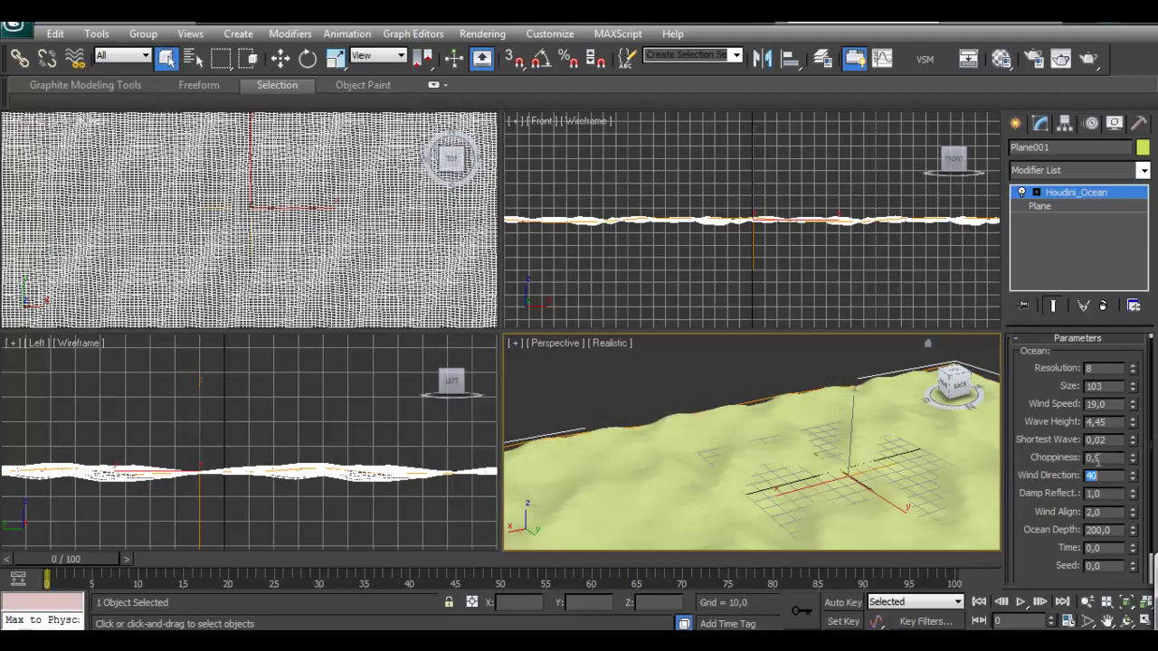
pyautogui.moveTo(895, 416); pyautogui.dragTo(830, 398, button='middle')
pyautogui.moveTo(950, 389); pyautogui.dragTo(903, 466)
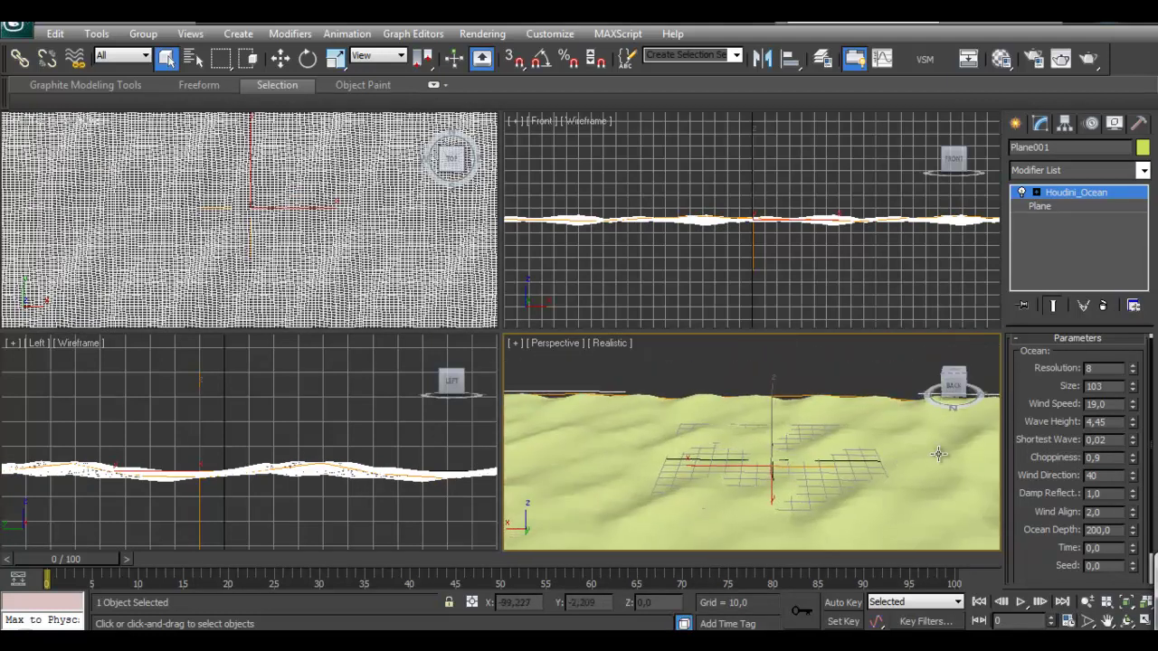
# Try a Damp Reflect. value of 0.84 on the ocean and check the waves in the Perspective viewport.
pyautogui.doubleClick(1096, 494)
pyautogui.click(1134, 497)
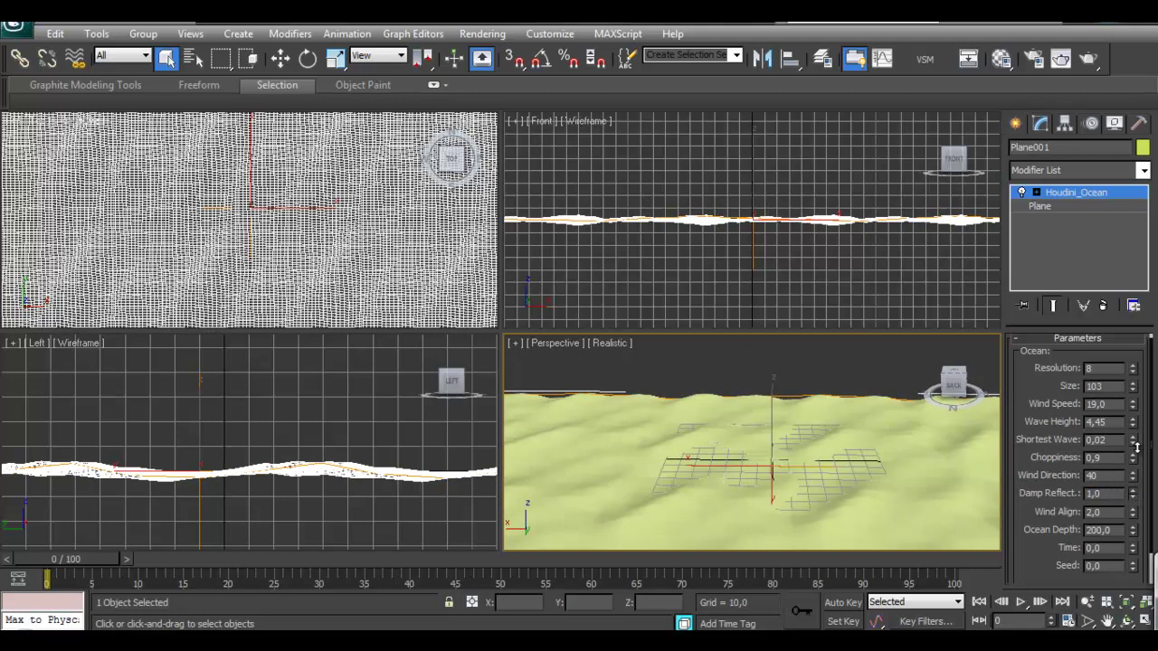
pyautogui.moveTo(1130, 494); pyautogui.dragTo(1138, 447)
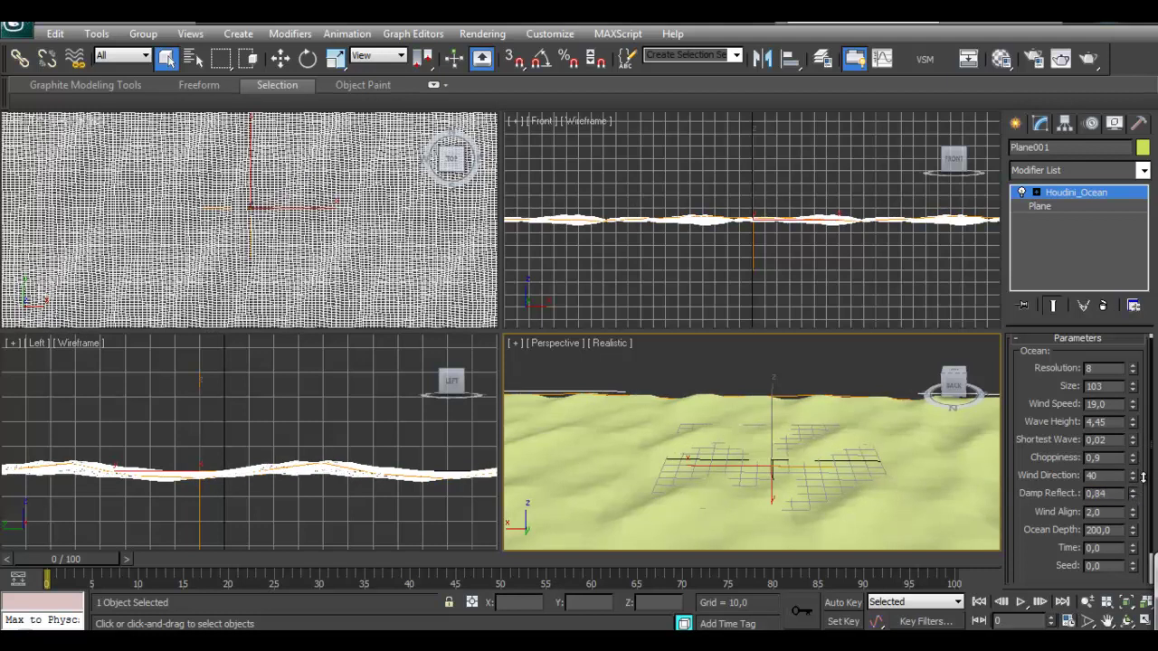
pyautogui.moveTo(905, 456); pyautogui.dragTo(876, 477, button='middle')
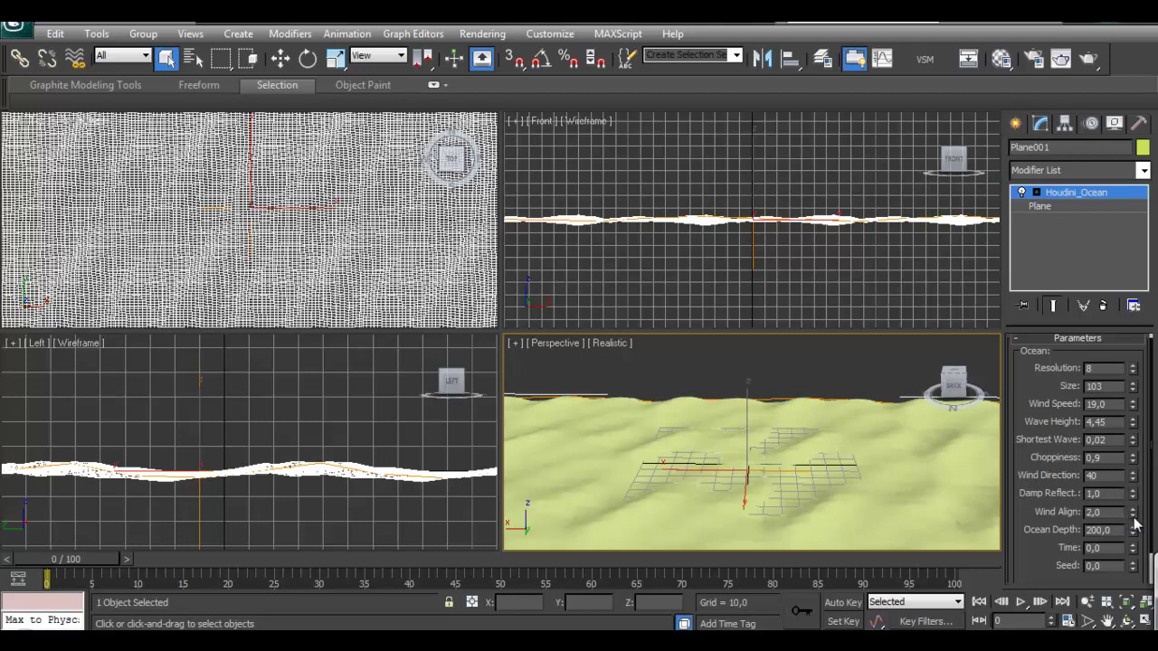
# Set the ocean's Wind Align to 3 and its Ocean Depth to 250.
pyautogui.moveTo(1132, 513); pyautogui.dragTo(1124, 501)
pyautogui.moveTo(1021, 515); pyautogui.dragTo(973, 505)
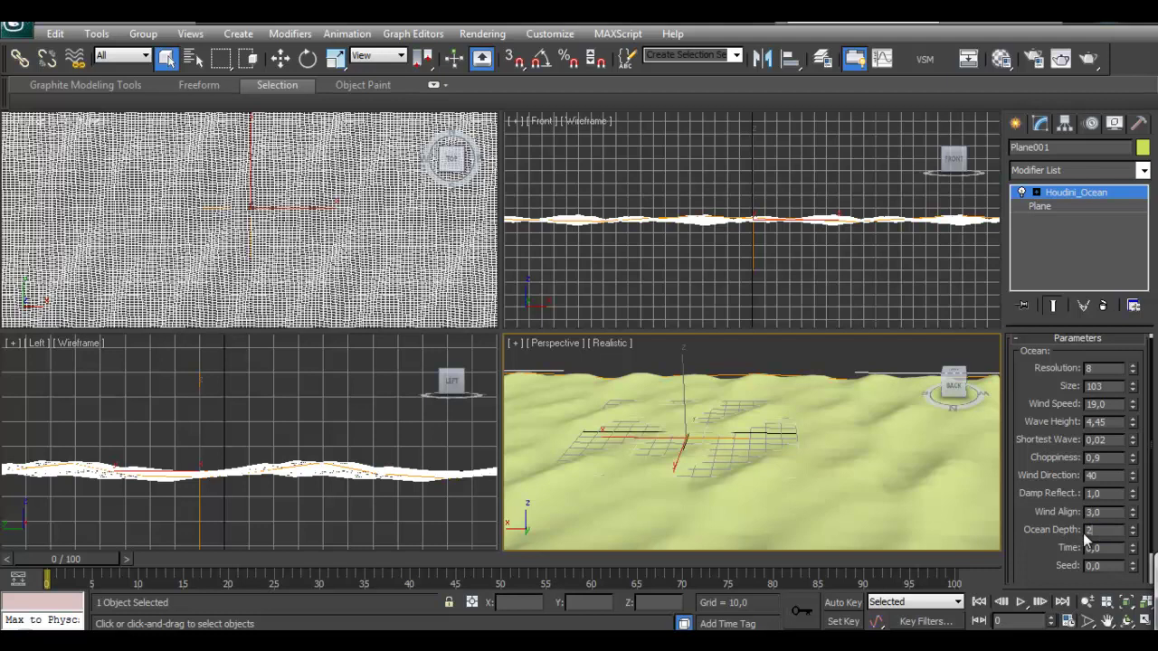
pyautogui.moveTo(944, 497); pyautogui.dragTo(865, 465, button='middle')
pyautogui.moveTo(950, 382); pyautogui.dragTo(927, 343)
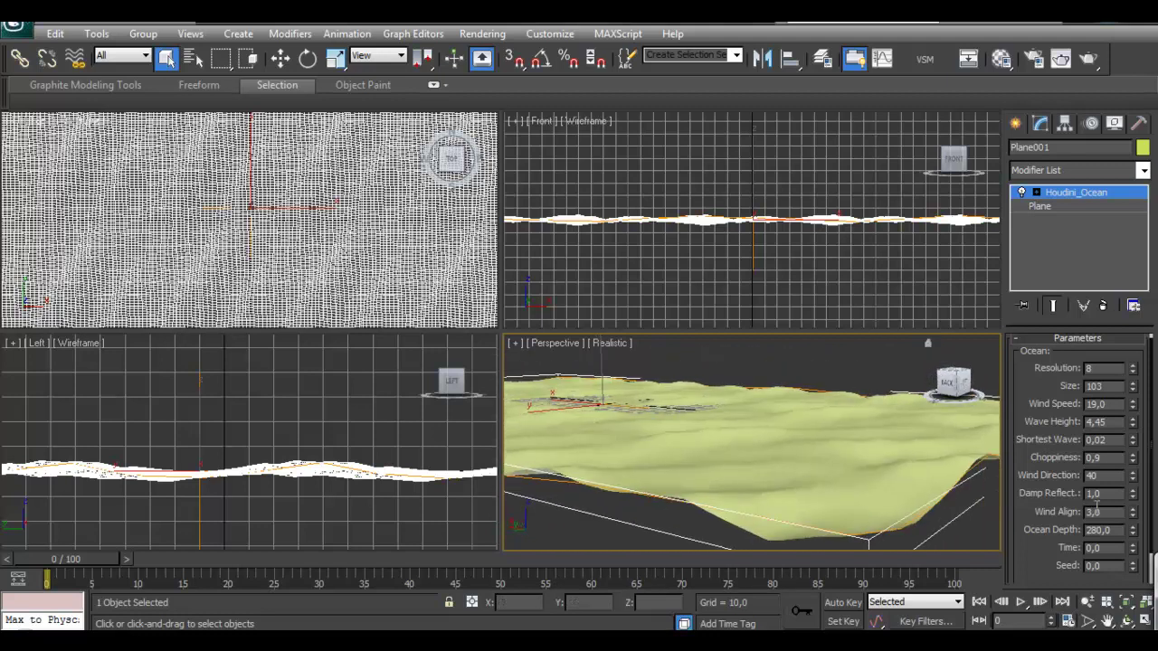
pyautogui.write('250')
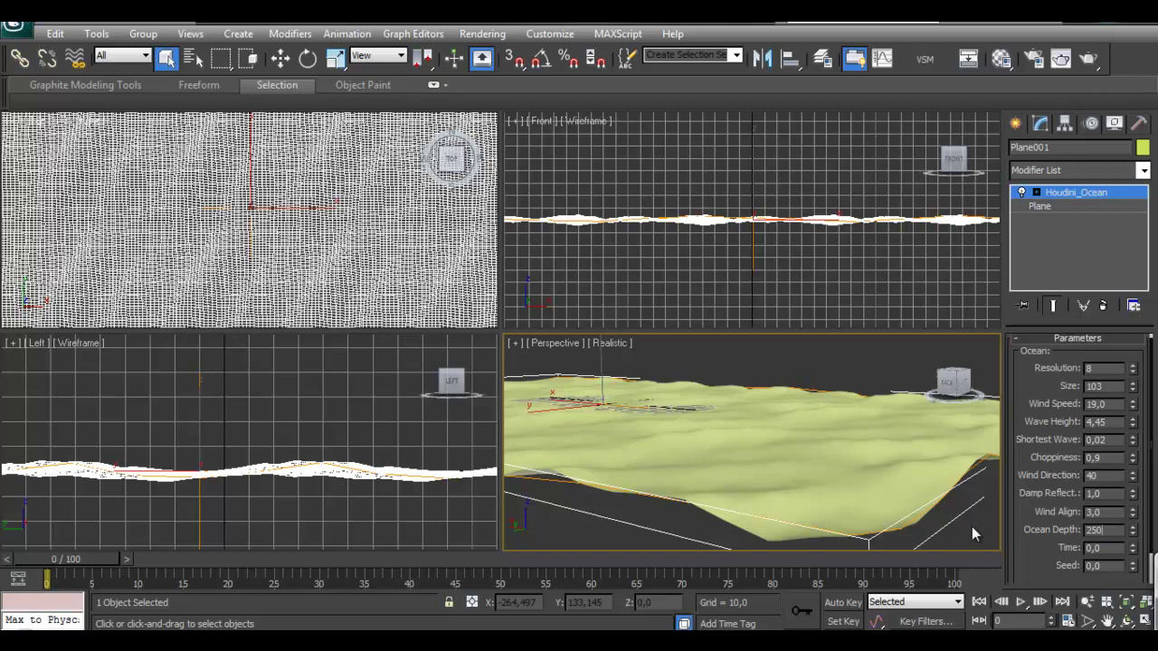
pyautogui.press('Return')
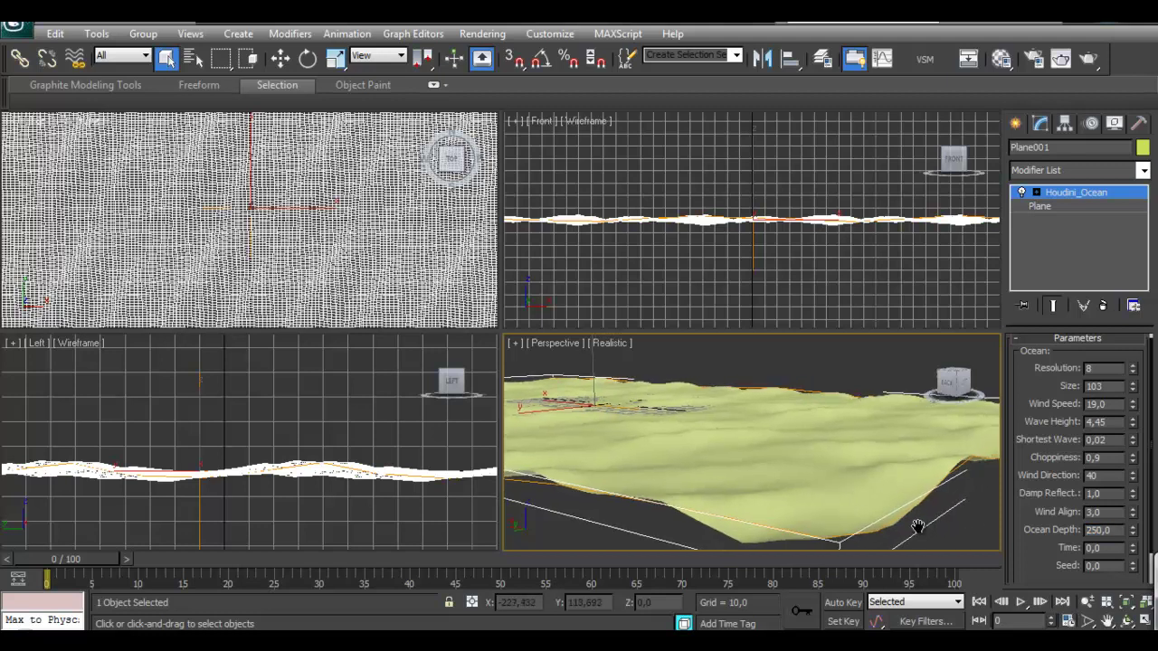
# Examine the ocean surface from other angles in the Perspective viewport and scrub the first frames of the timeline.
pyautogui.moveTo(701, 489); pyautogui.dragTo(799, 517, button='middle')
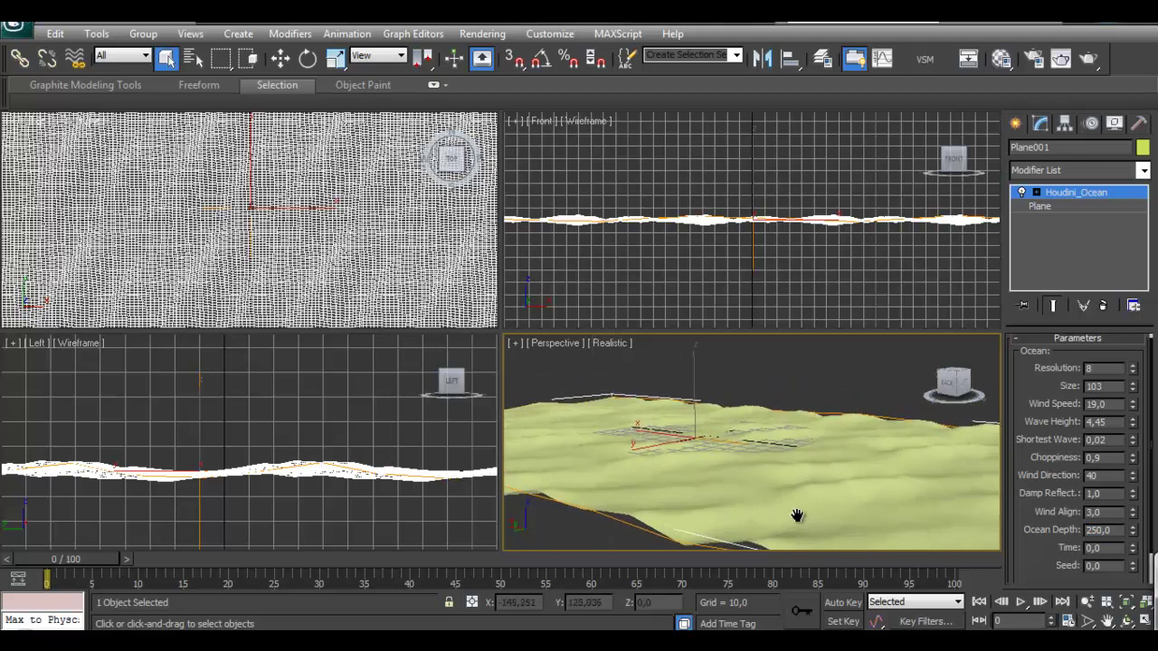
pyautogui.moveTo(949, 377); pyautogui.dragTo(971, 396)
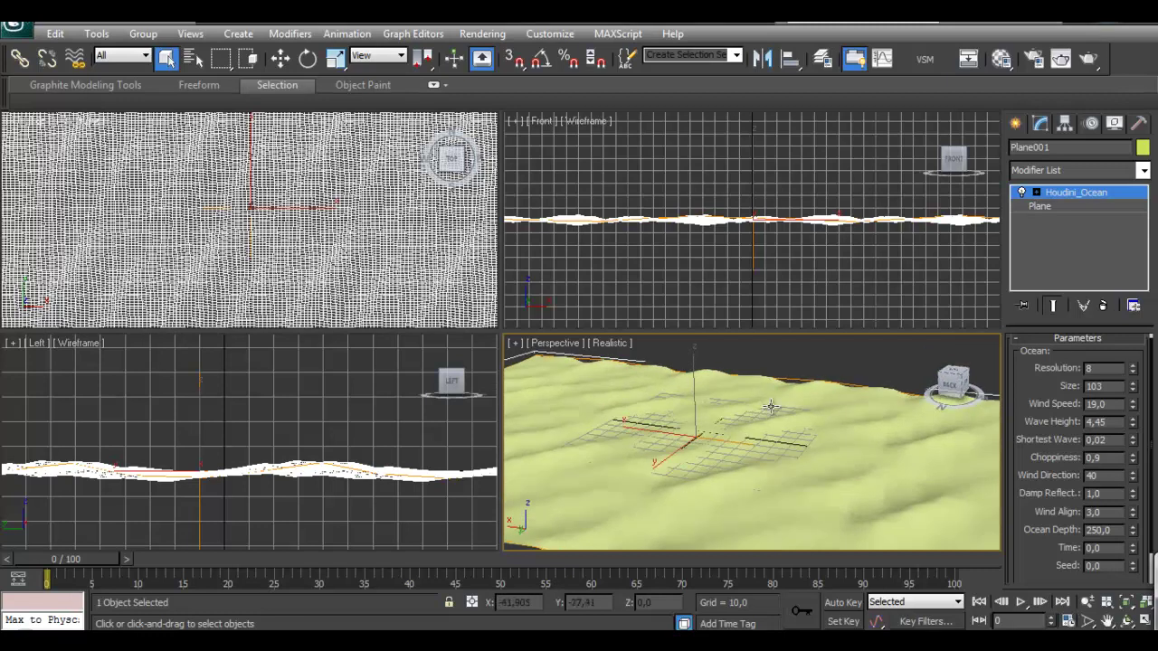
pyautogui.moveTo(773, 405); pyautogui.dragTo(793, 408, button='middle')
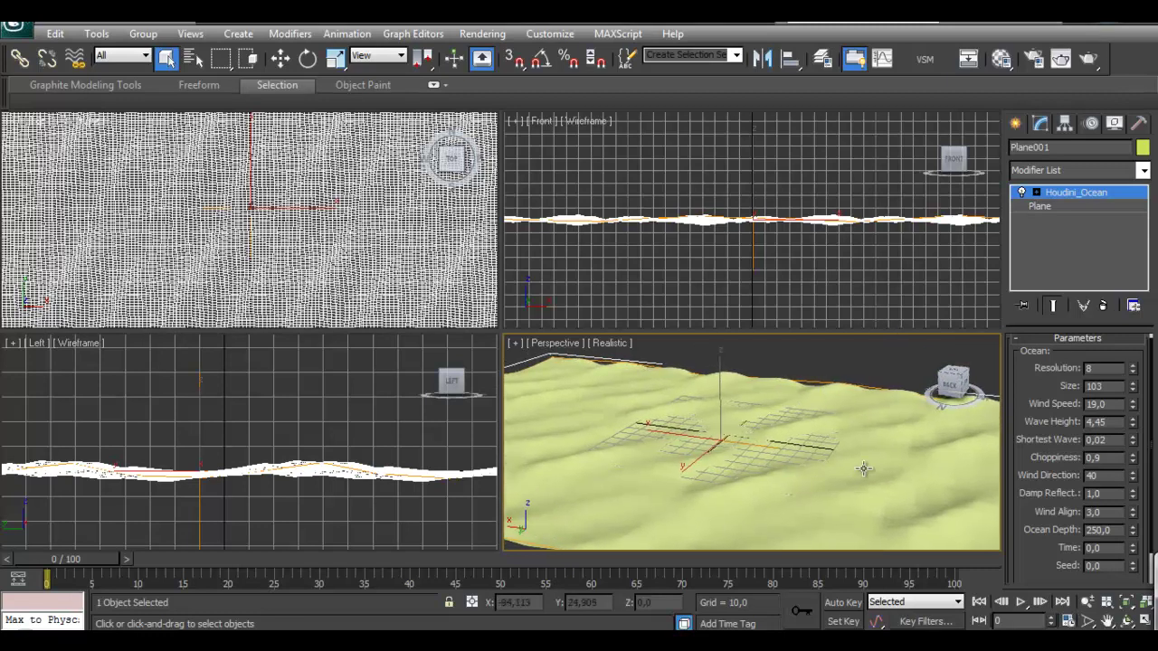
pyautogui.moveTo(552, 464); pyautogui.dragTo(573, 470, button='middle')
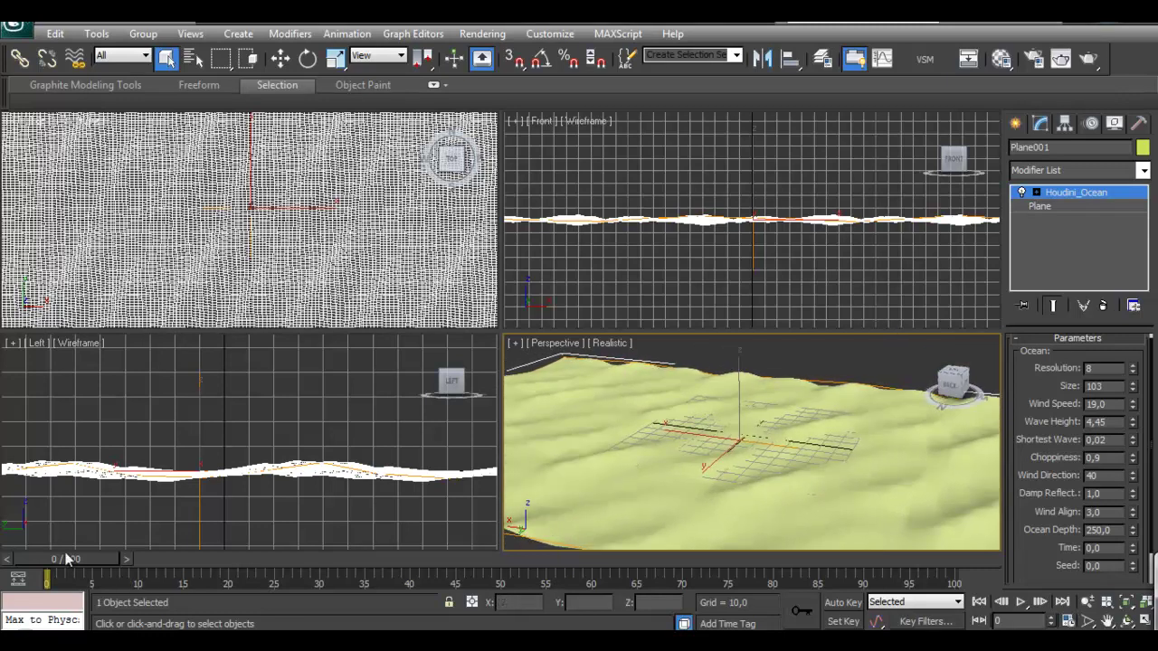
pyautogui.moveTo(99, 560); pyautogui.dragTo(53, 560)
pyautogui.press('q')
pyautogui.moveTo(83, 565); pyautogui.dragTo(41, 570)
pyautogui.moveTo(602, 468); pyautogui.dragTo(624, 507, button='middle')
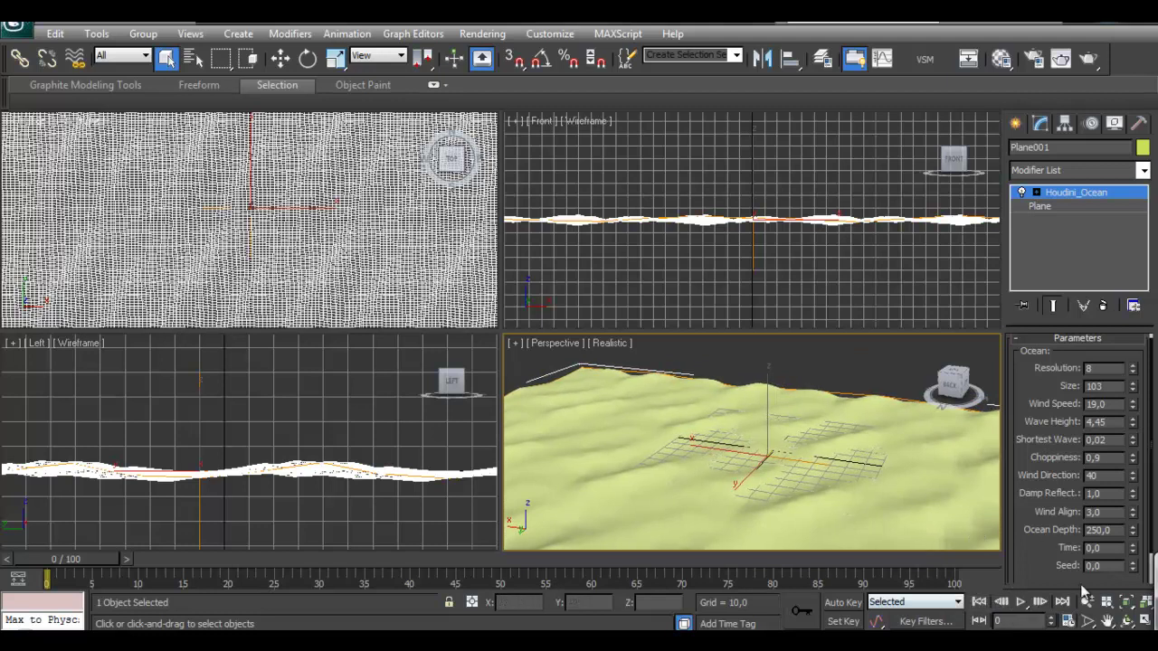
# Review the frame rate, playback and animation length in the Time Configuration settings, then close them.
pyautogui.click(1069, 620)
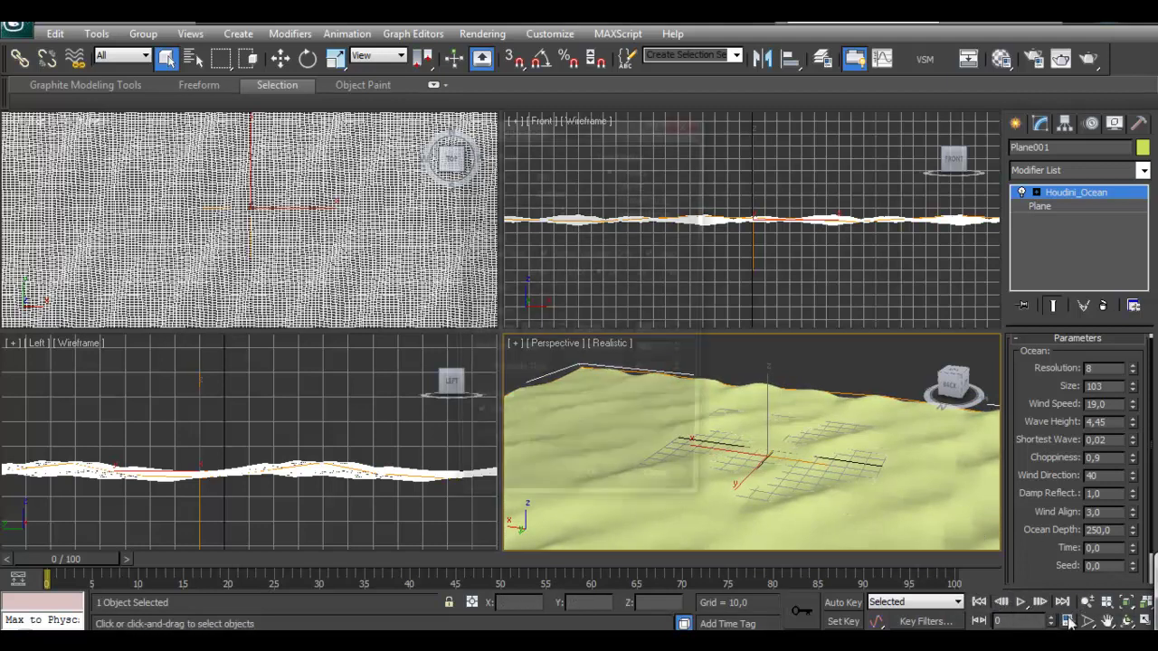
pyautogui.moveTo(578, 128); pyautogui.dragTo(522, 173)
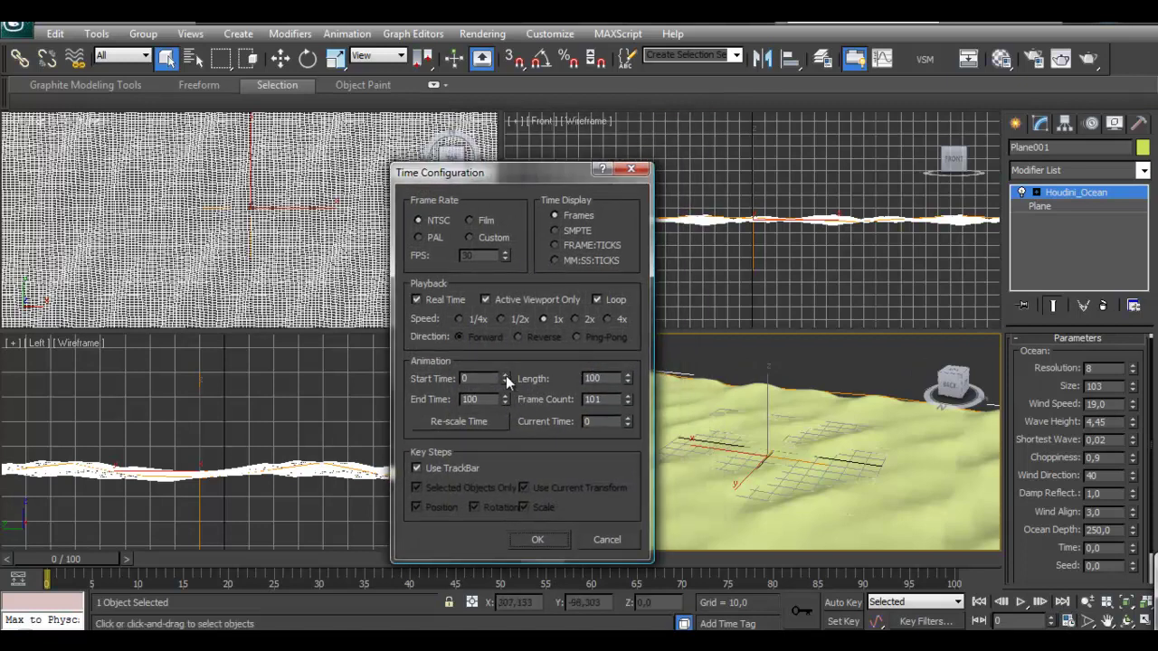
pyautogui.moveTo(526, 168); pyautogui.dragTo(503, 164)
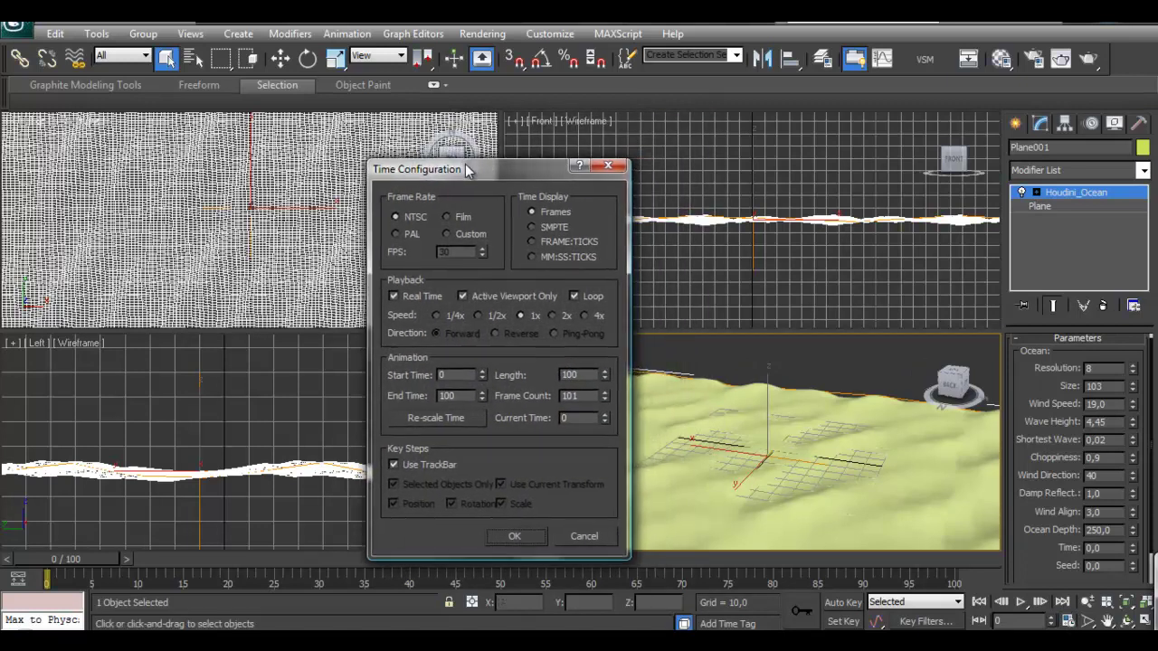
pyautogui.click(513, 536)
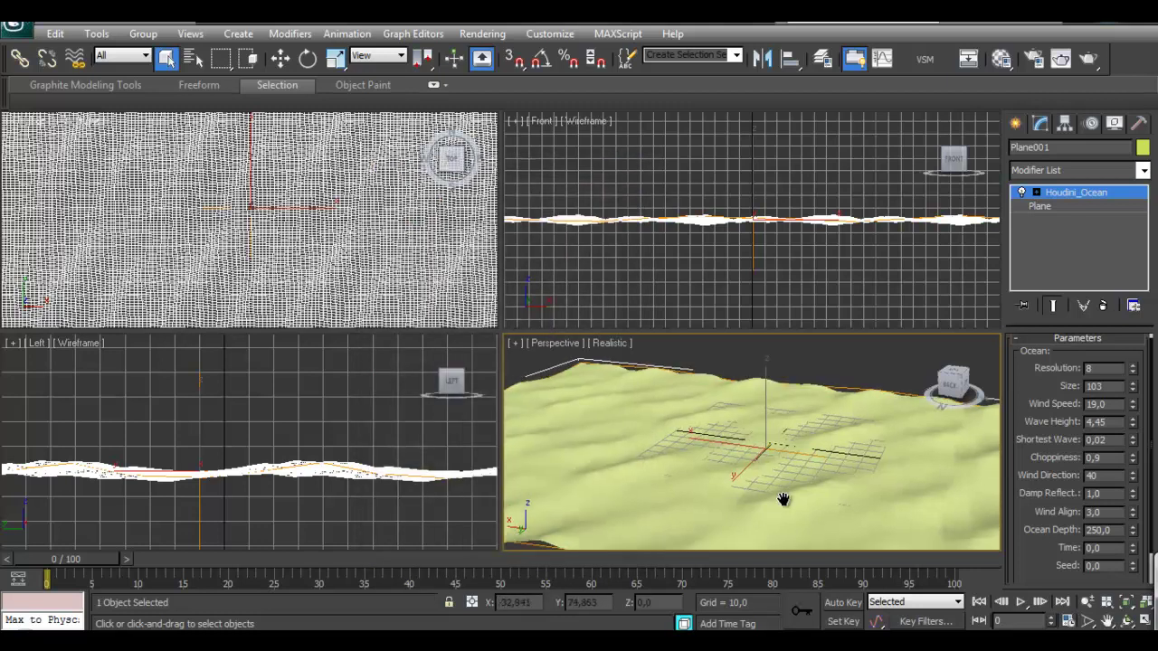
# Turn on Auto Key and key the ocean's Time parameter to 12 at frame 100.
pyautogui.moveTo(894, 424); pyautogui.dragTo(827, 434, button='middle')
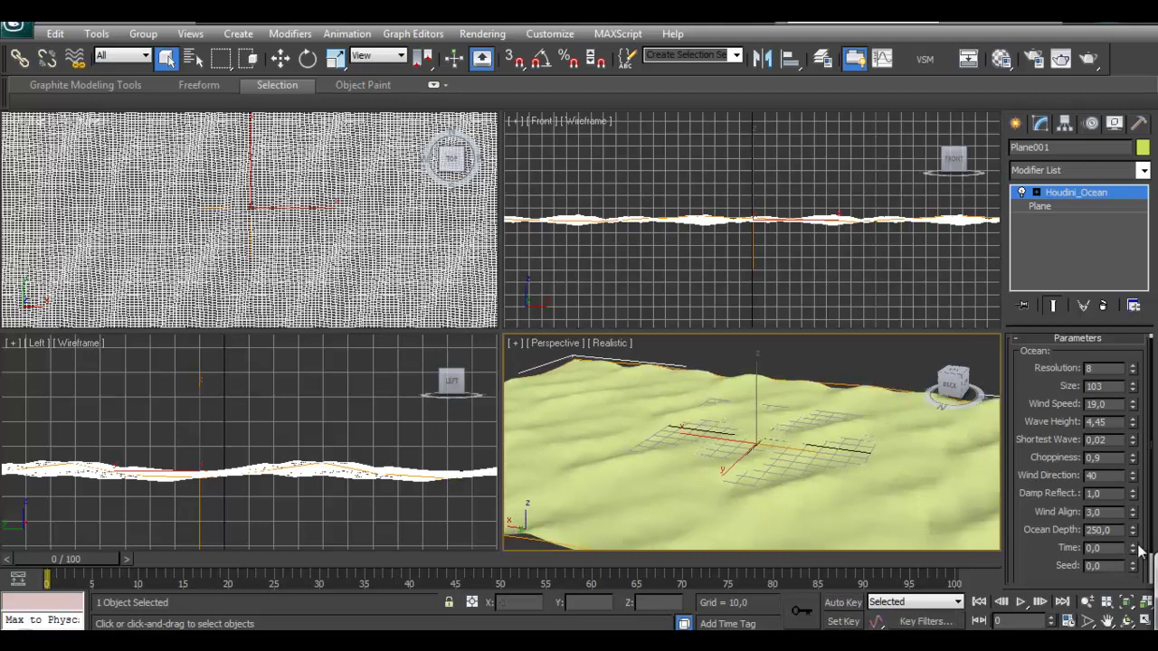
pyautogui.moveTo(680, 540); pyautogui.dragTo(690, 533, button='middle')
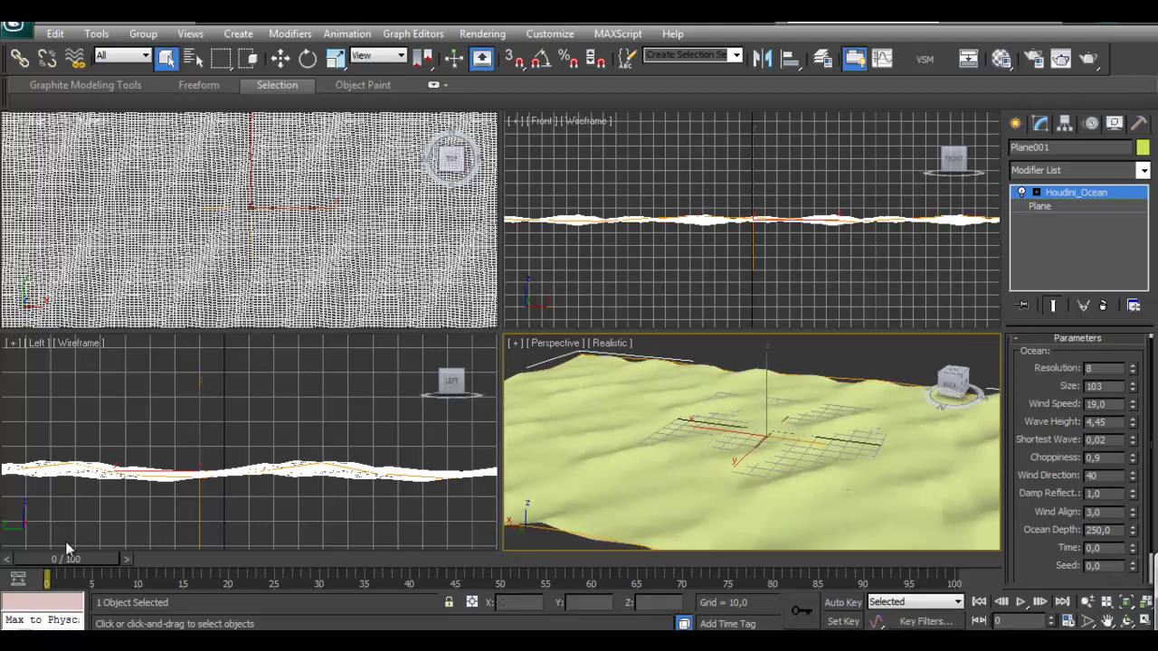
pyautogui.click(844, 603)
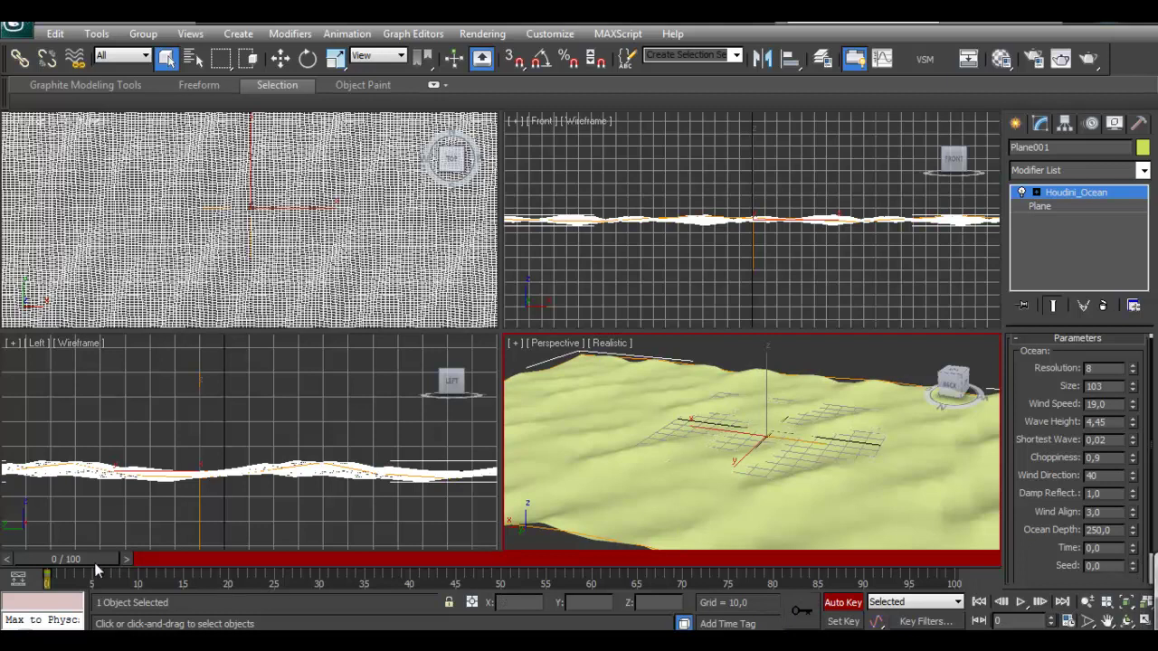
pyautogui.moveTo(94, 563); pyautogui.dragTo(981, 561)
pyautogui.press('q')
pyautogui.moveTo(1136, 553); pyautogui.dragTo(1131, 444)
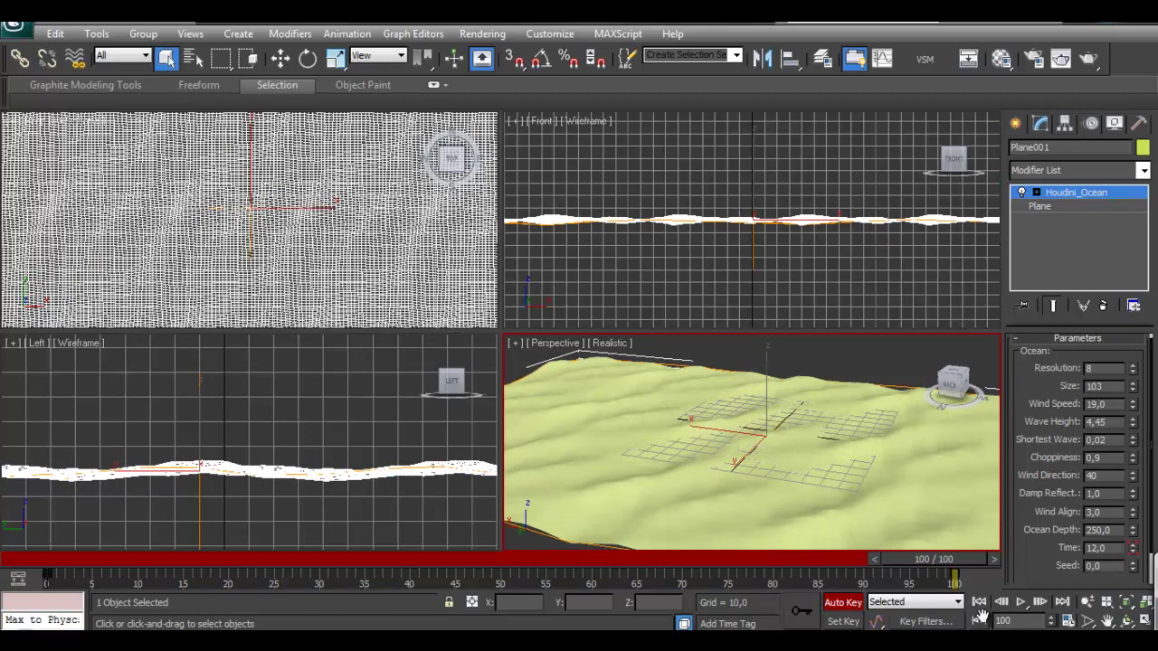
# Play the ocean animation from frame 0, stop it and return to the first frame.
pyautogui.moveTo(926, 561); pyautogui.dragTo(13, 620)
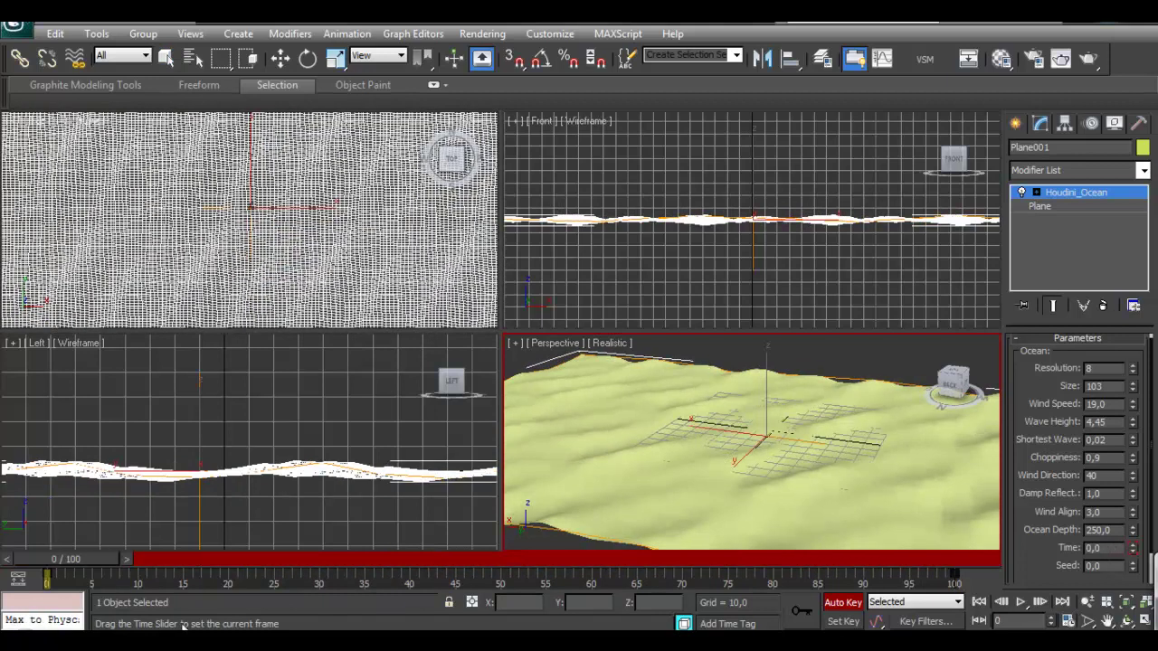
pyautogui.click(1020, 604)
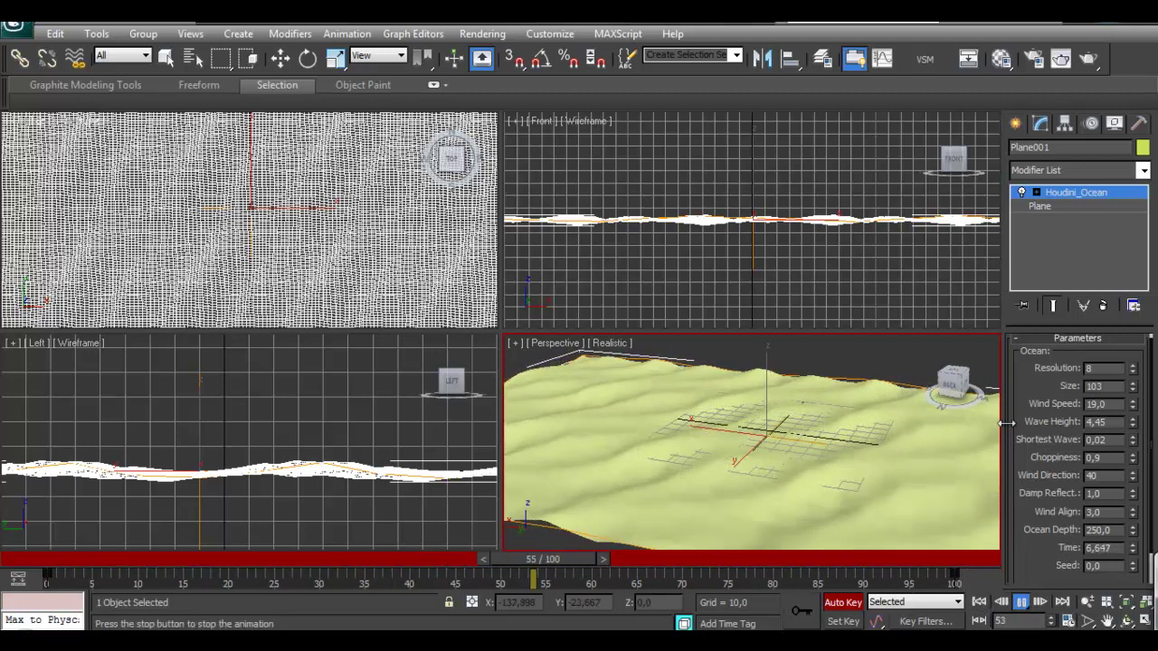
pyautogui.click(1020, 604)
pyautogui.click(980, 602)
pyautogui.moveTo(63, 565)
pyautogui.mouseDown()
pyautogui.moveTo(185, 561)
pyautogui.moveTo(63, 561)
pyautogui.mouseUp()
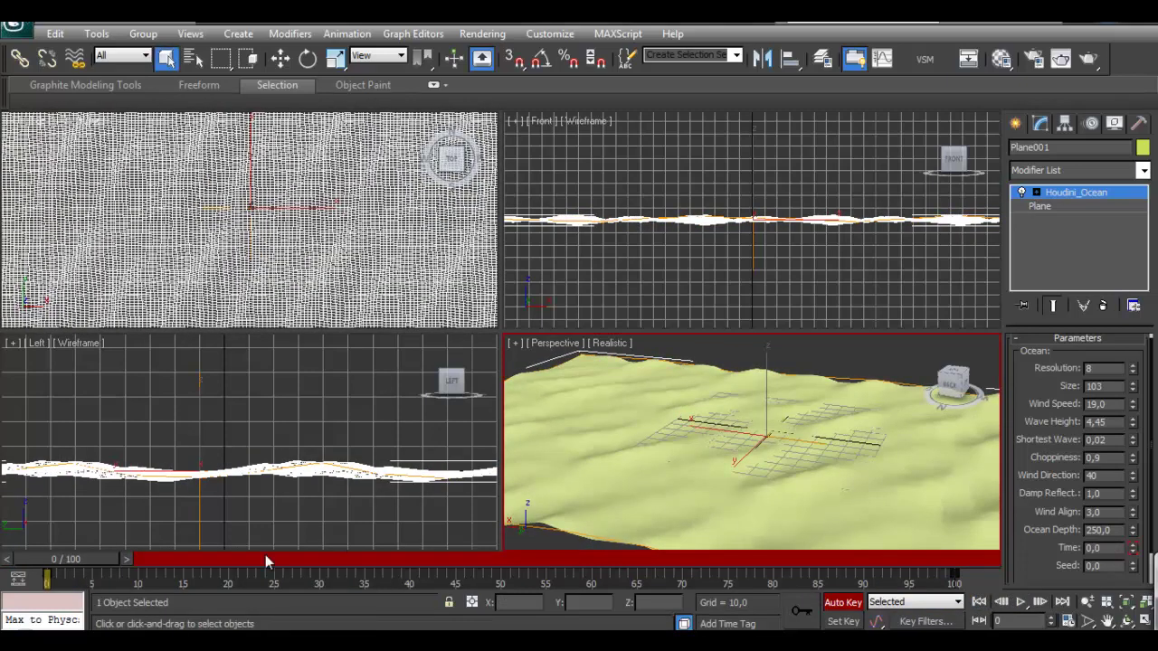
# Deselect the ocean plane, switch off Auto Key and play the wave animation in the Perspective viewport.
pyautogui.click(421, 35)
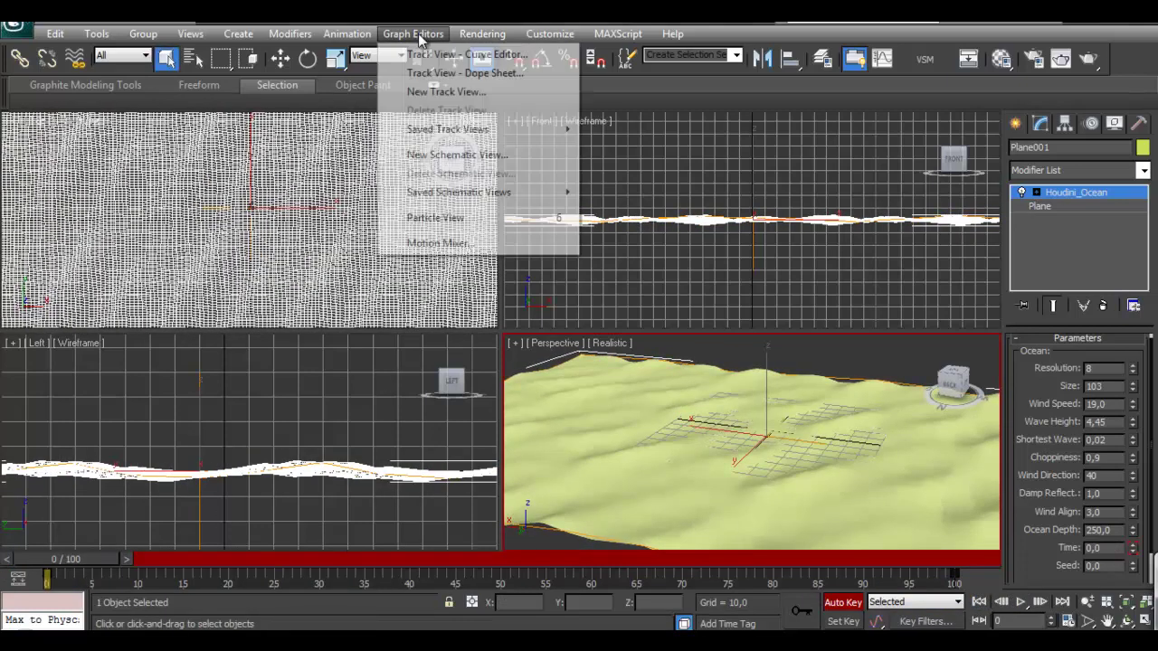
pyautogui.click(952, 370)
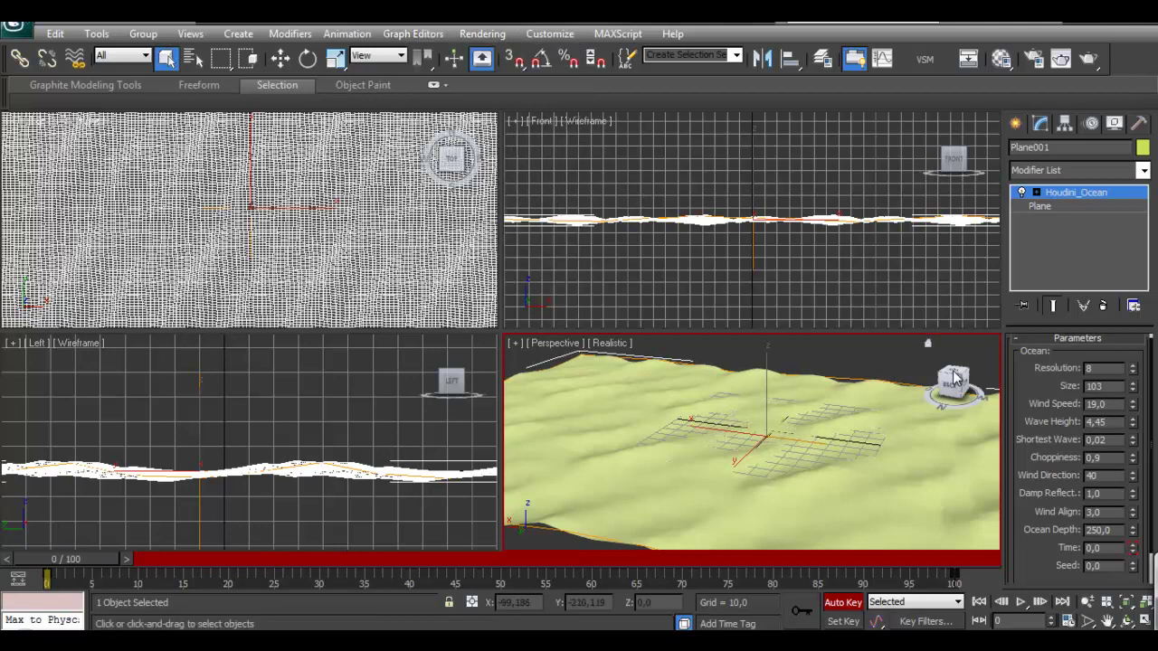
pyautogui.click(944, 534)
pyautogui.click(845, 603)
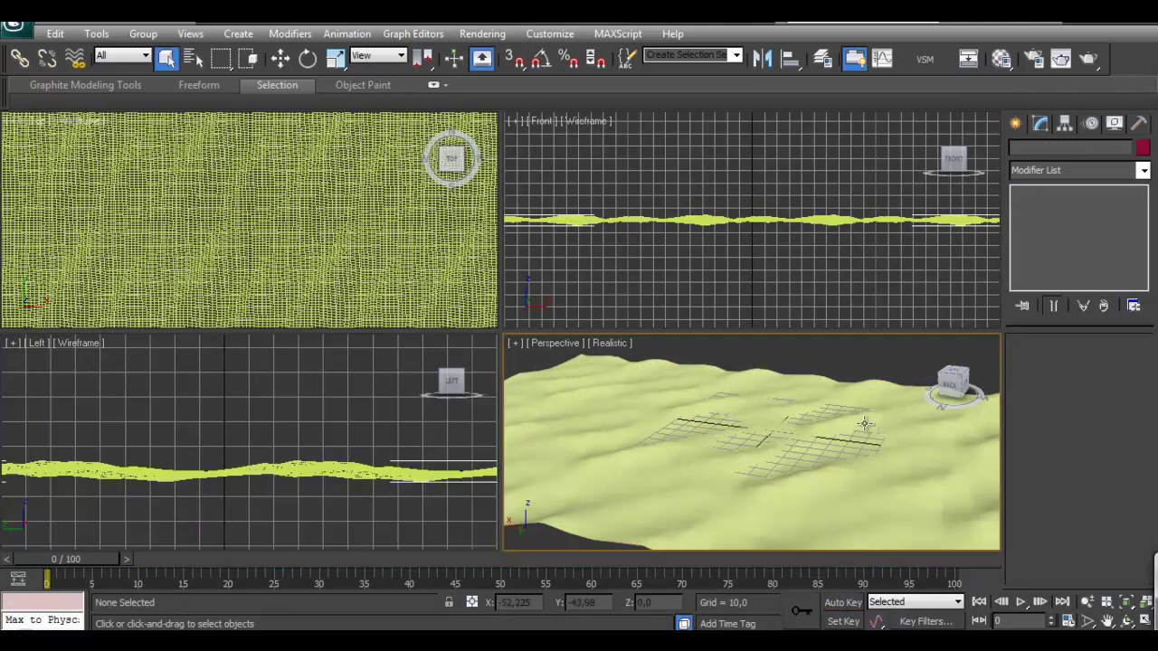
pyautogui.click(1021, 602)
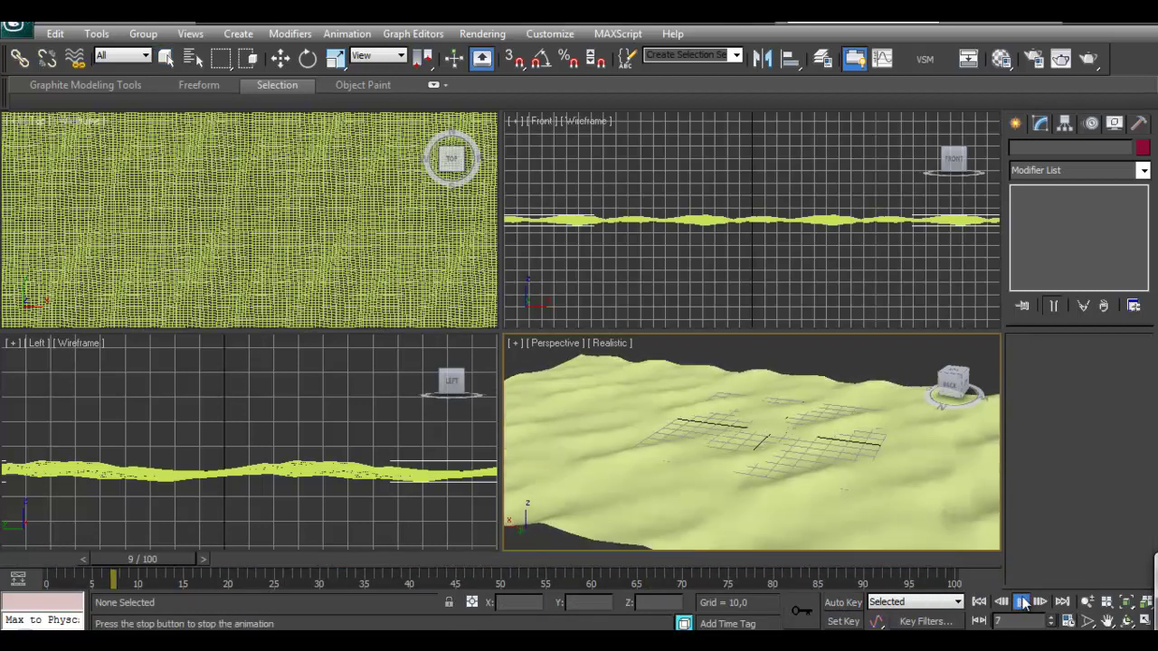
# Stop the wave animation playback and return the timeline to frame 0.
pyautogui.click(1021, 602)
pyautogui.moveTo(298, 557); pyautogui.dragTo(47, 593)
pyautogui.press('q')
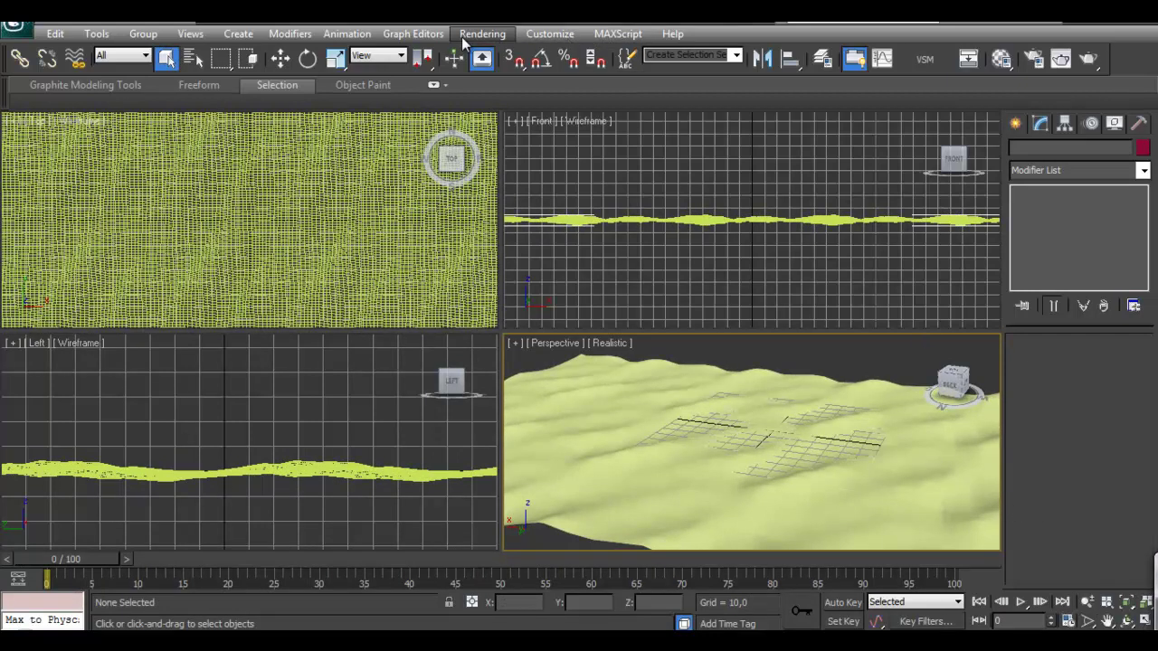
# Select the ocean plane and open its animation tracks in the Track View Curve Editor.
pyautogui.click(398, 34)
pyautogui.click(472, 58)
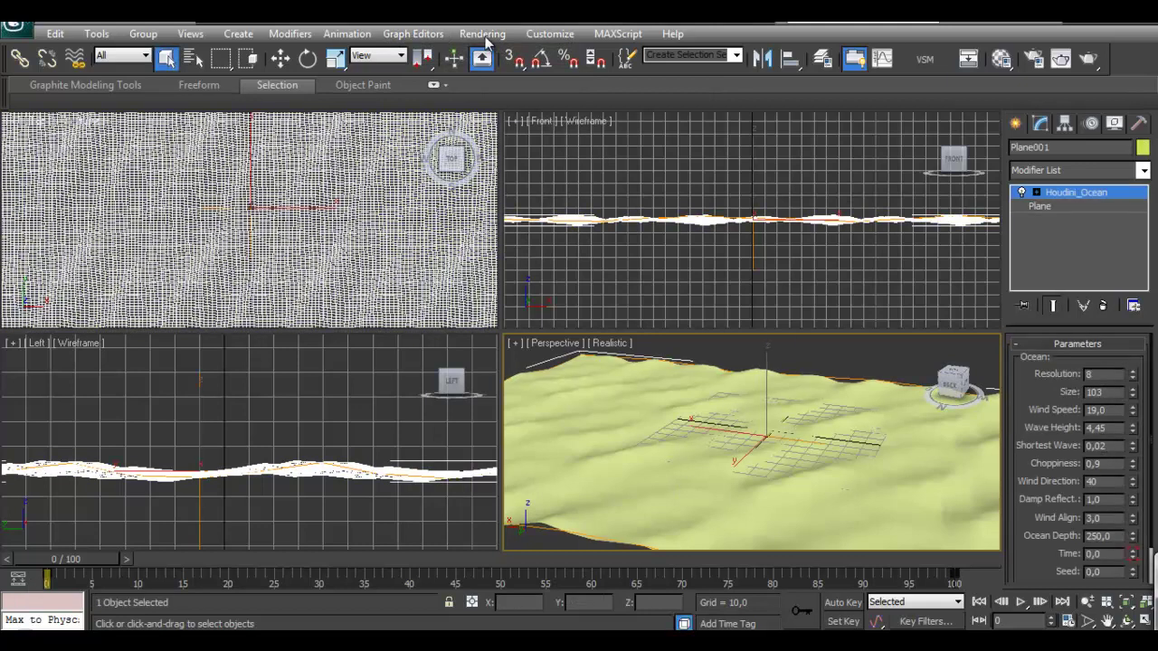
pyautogui.click(484, 35)
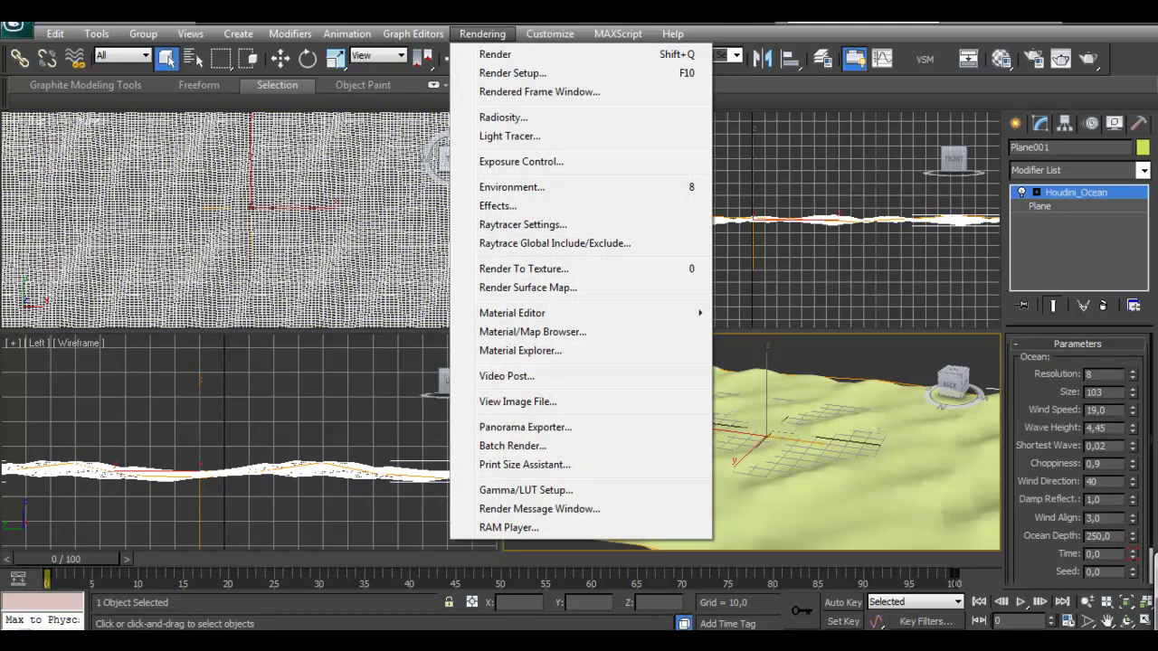
pyautogui.press('Escape')
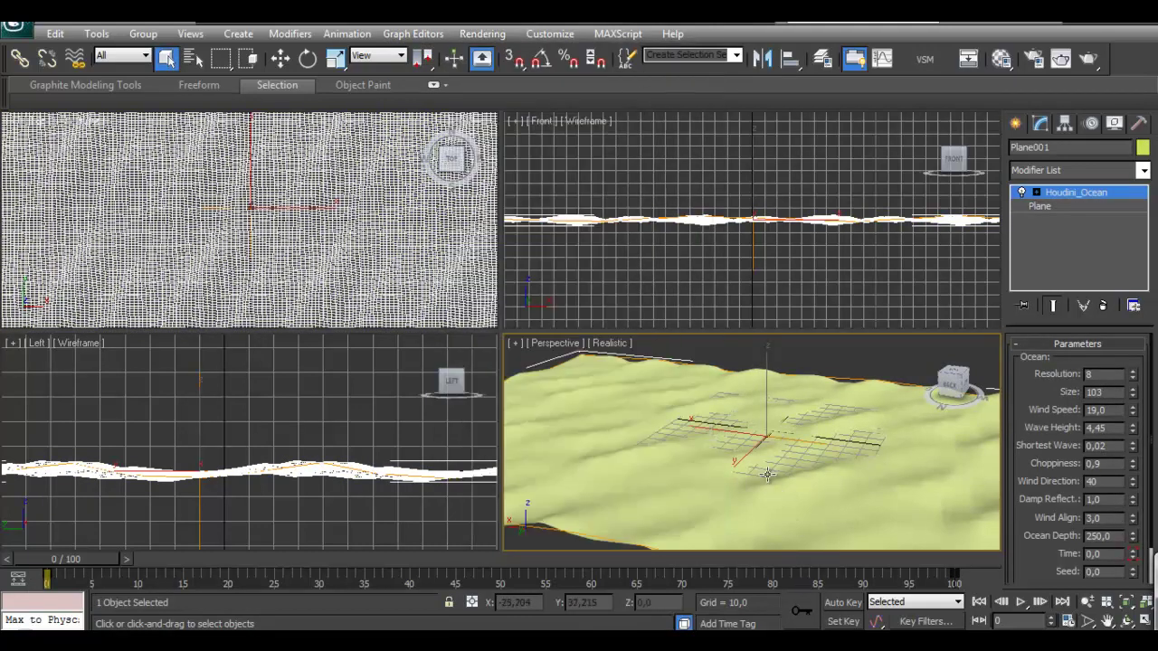
pyautogui.click(482, 34)
pyautogui.moveTo(416, 37)
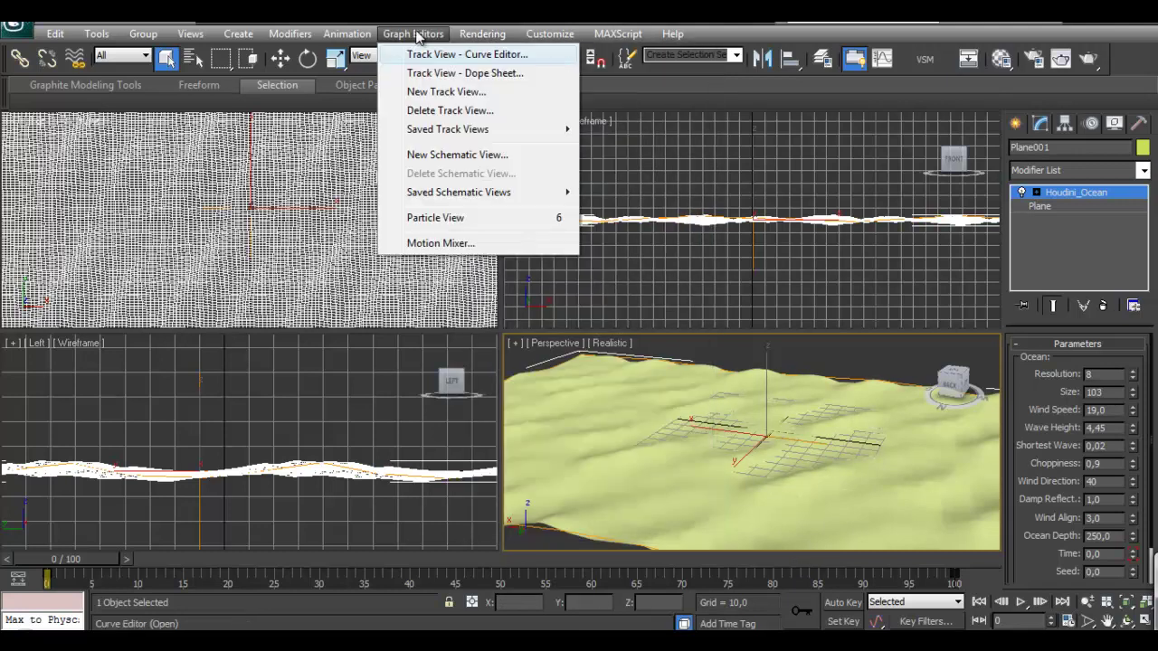
pyautogui.click(467, 54)
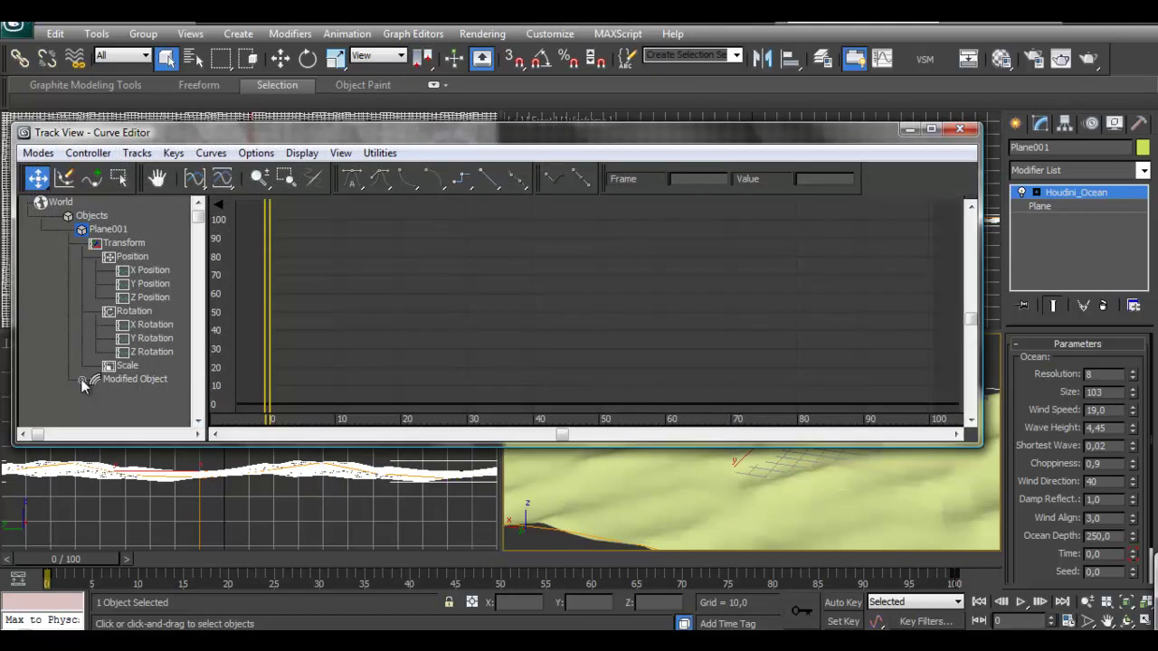
# Expand the plane's Modified Object and Houdini_Ocean tracks to show the animated Time curve.
pyautogui.click(82, 381)
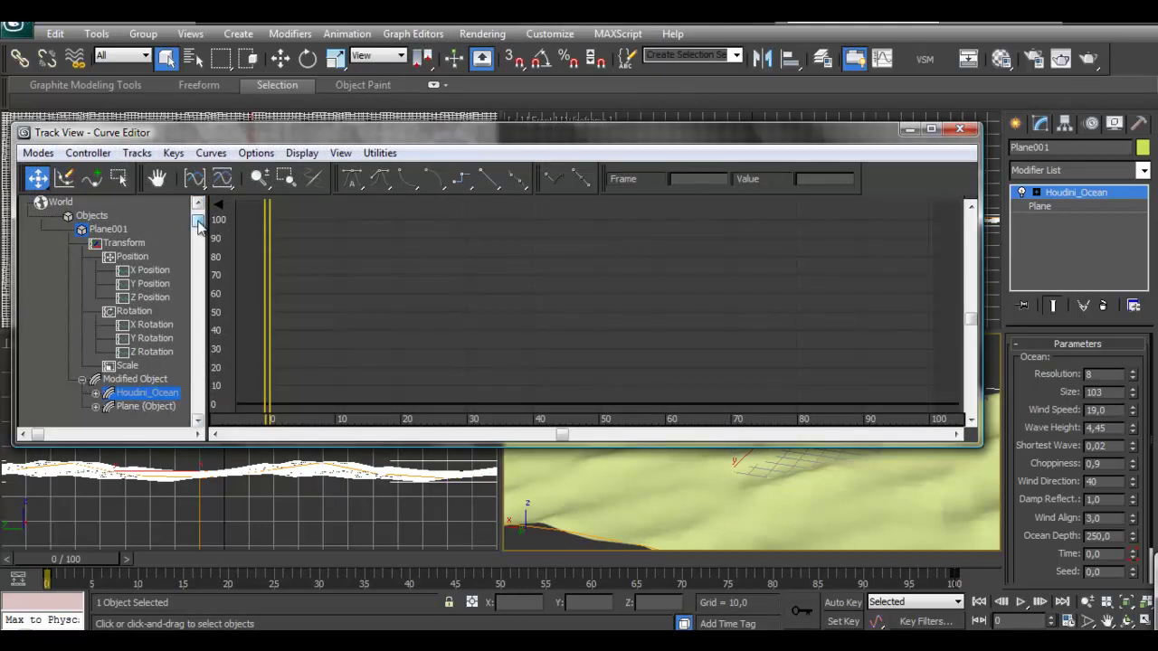
pyautogui.scroll(-1, 199, 224)
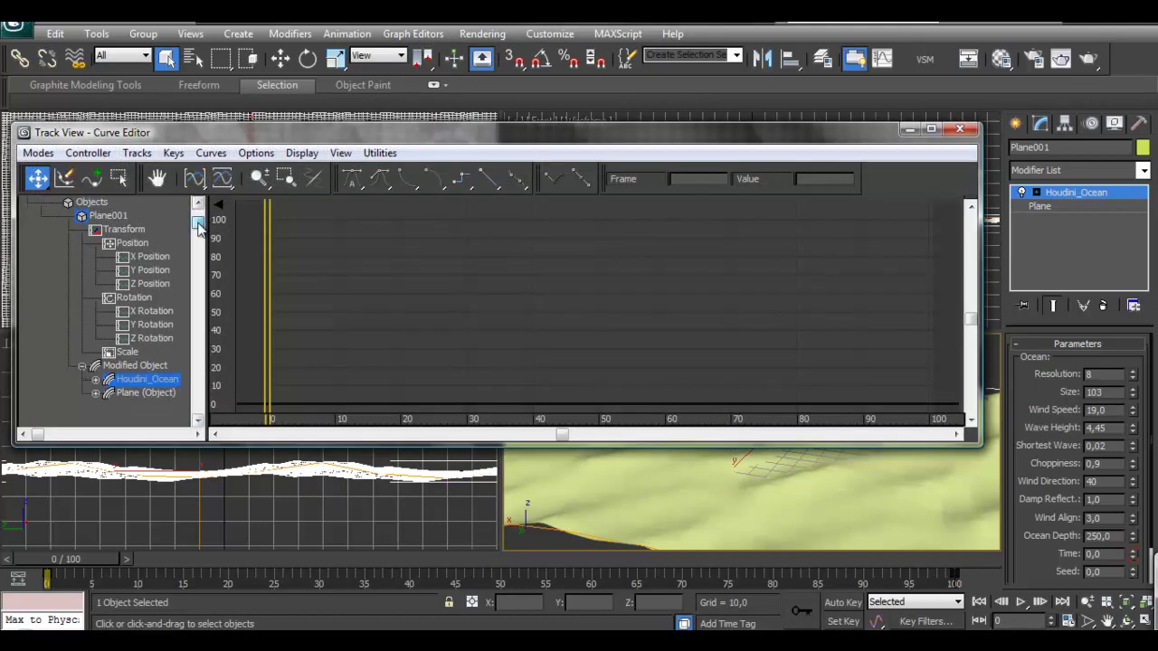
pyautogui.click(96, 381)
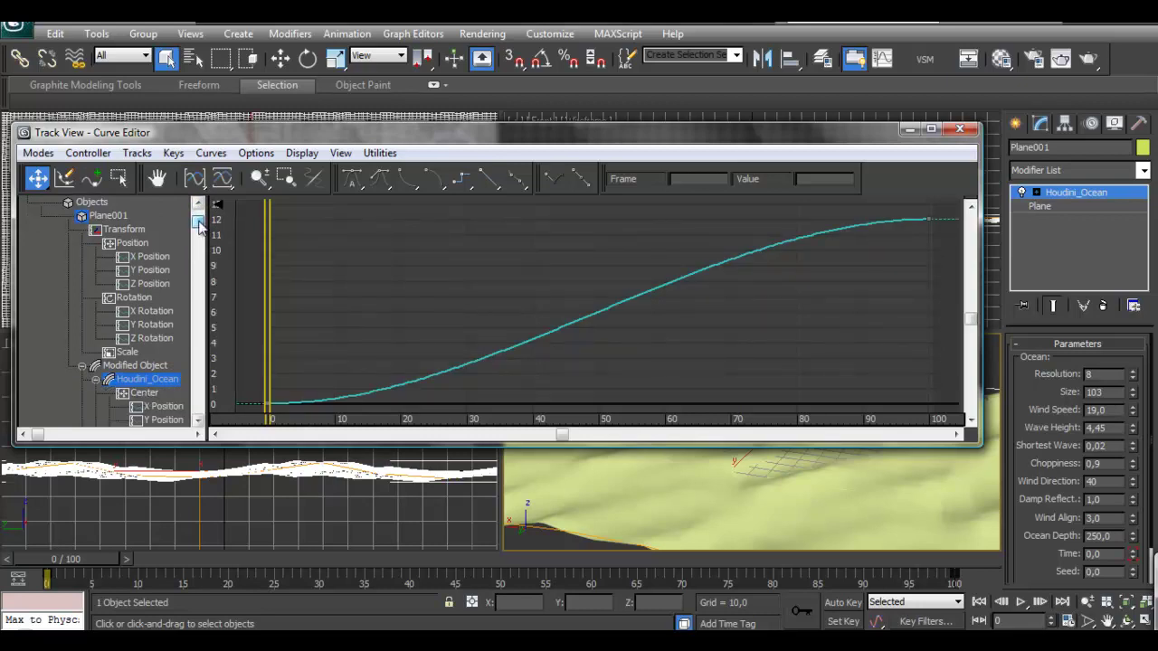
pyautogui.scroll(-2, 200, 225)
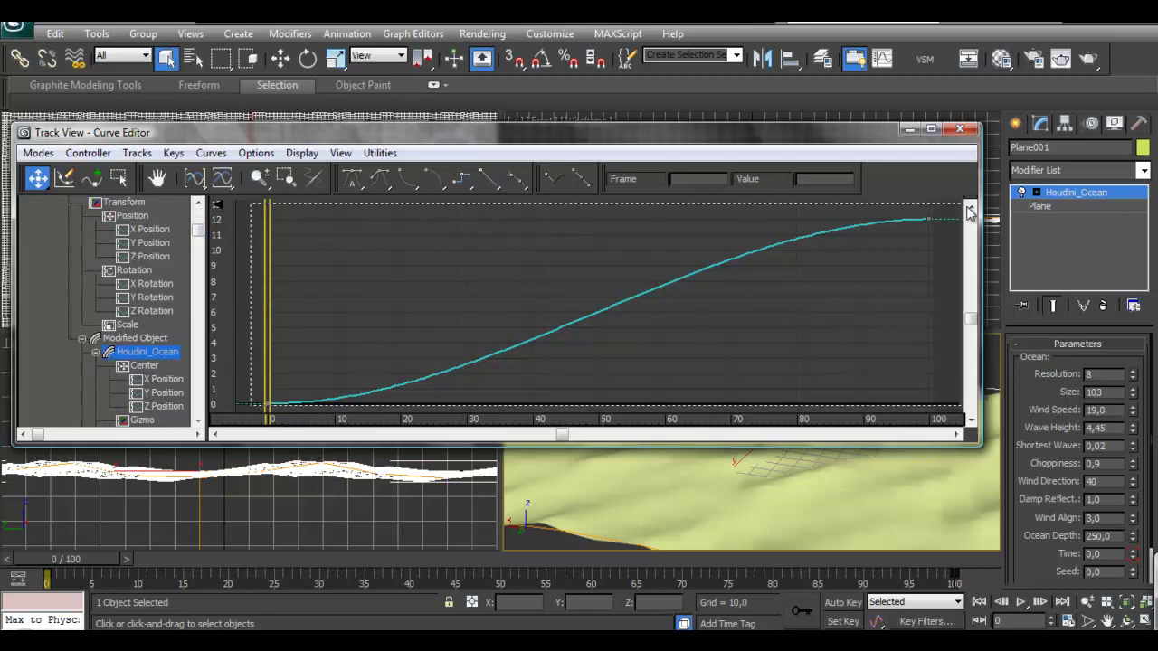
# Set the tangents of the Time curve's keys at frames 100 and 0 to linear, then close the Curve Editor.
pyautogui.click(942, 220)
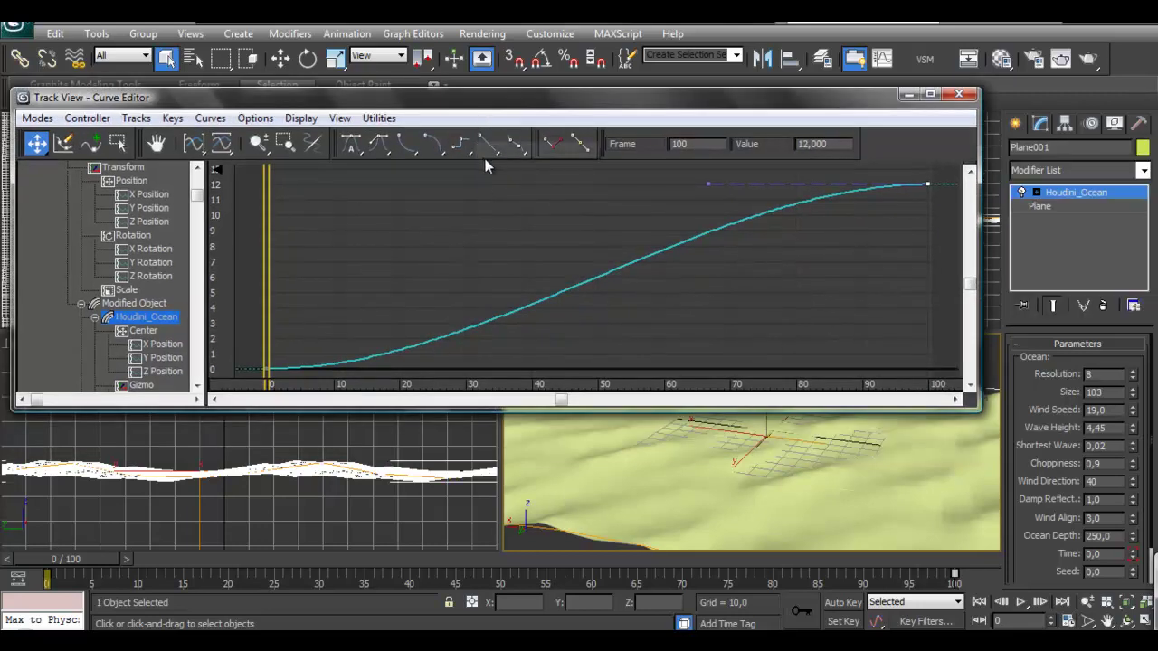
pyautogui.click(489, 145)
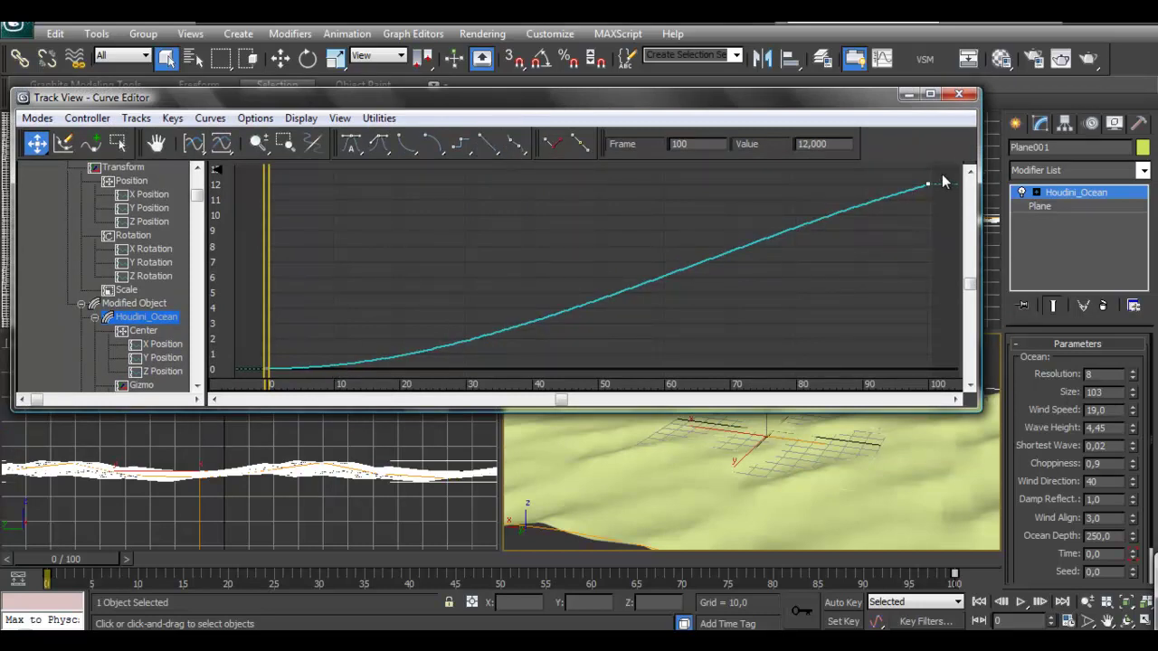
pyautogui.moveTo(305, 371); pyautogui.dragTo(258, 386)
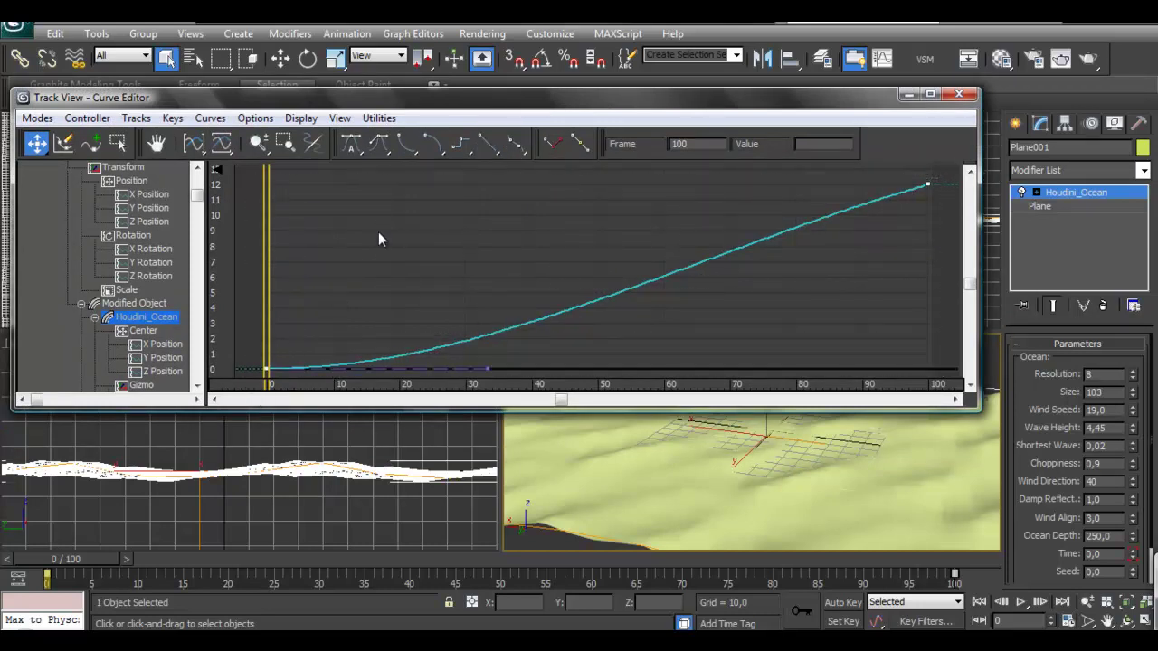
pyautogui.click(486, 141)
pyautogui.moveTo(790, 106); pyautogui.dragTo(799, 86)
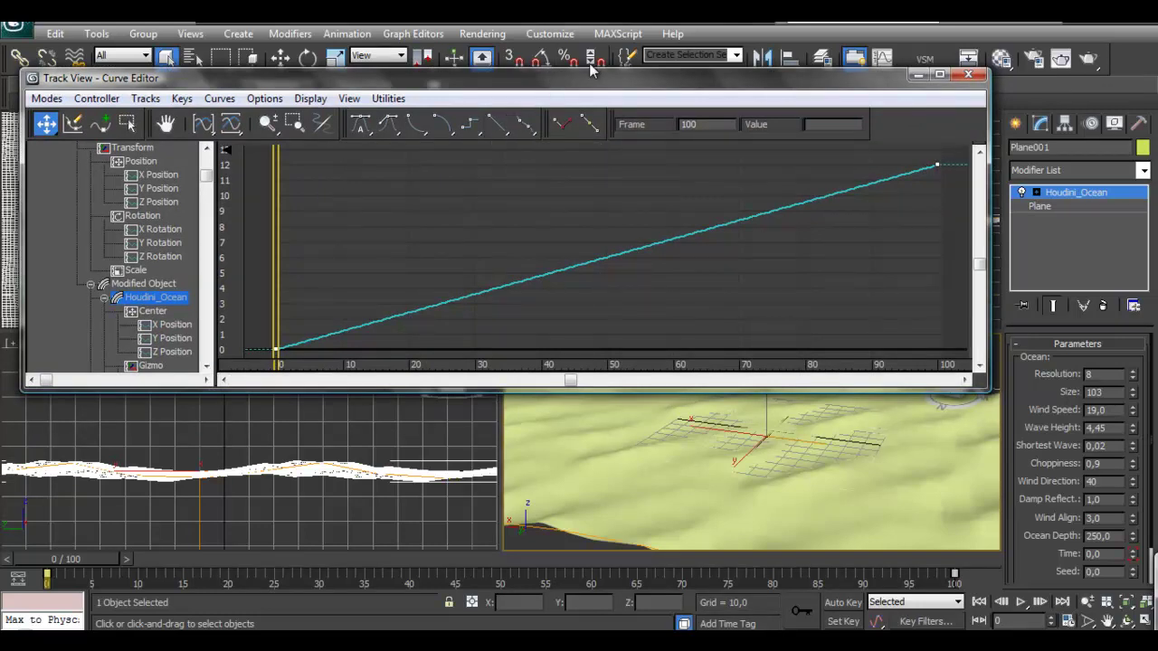
pyautogui.click(970, 76)
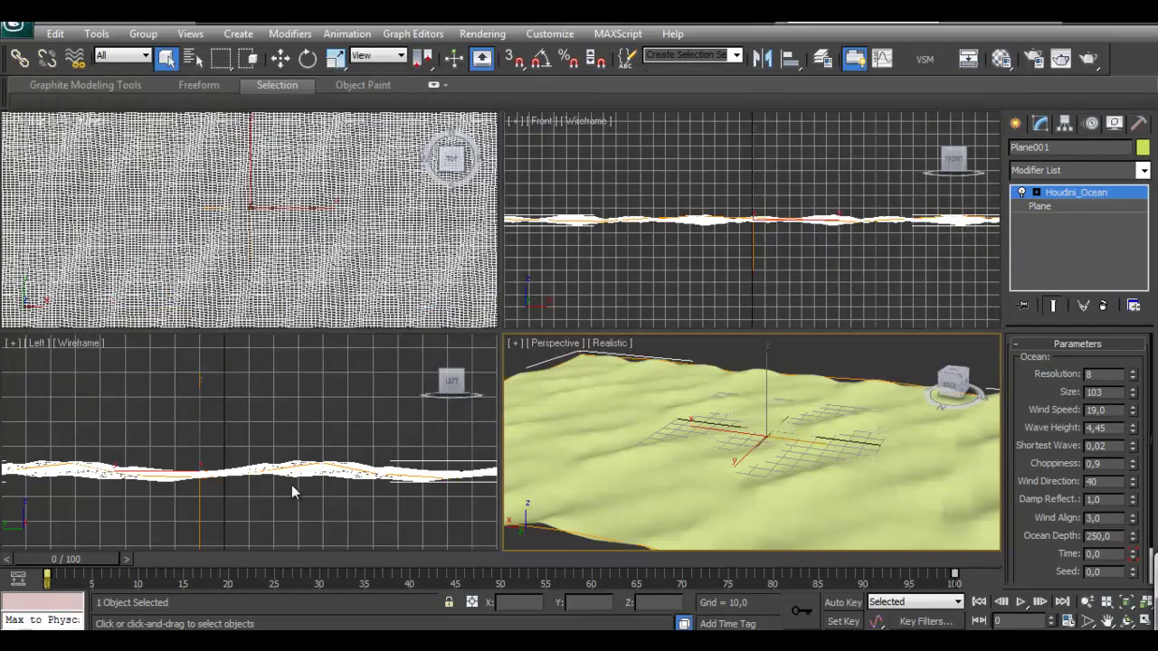
# Play the ocean animation, return to frame 0 and collapse the modifier's Parameters rollout.
pyautogui.click(1020, 603)
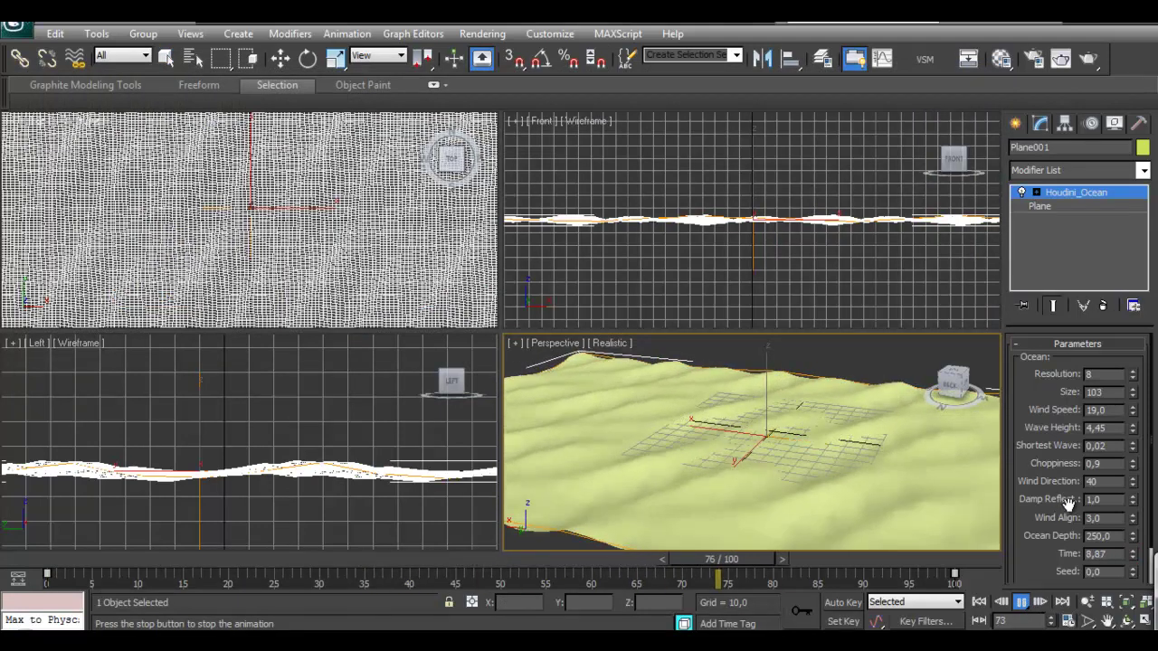
pyautogui.click(979, 603)
pyautogui.moveTo(100, 564)
pyautogui.mouseDown()
pyautogui.moveTo(440, 563)
pyautogui.moveTo(90, 563)
pyautogui.mouseUp()
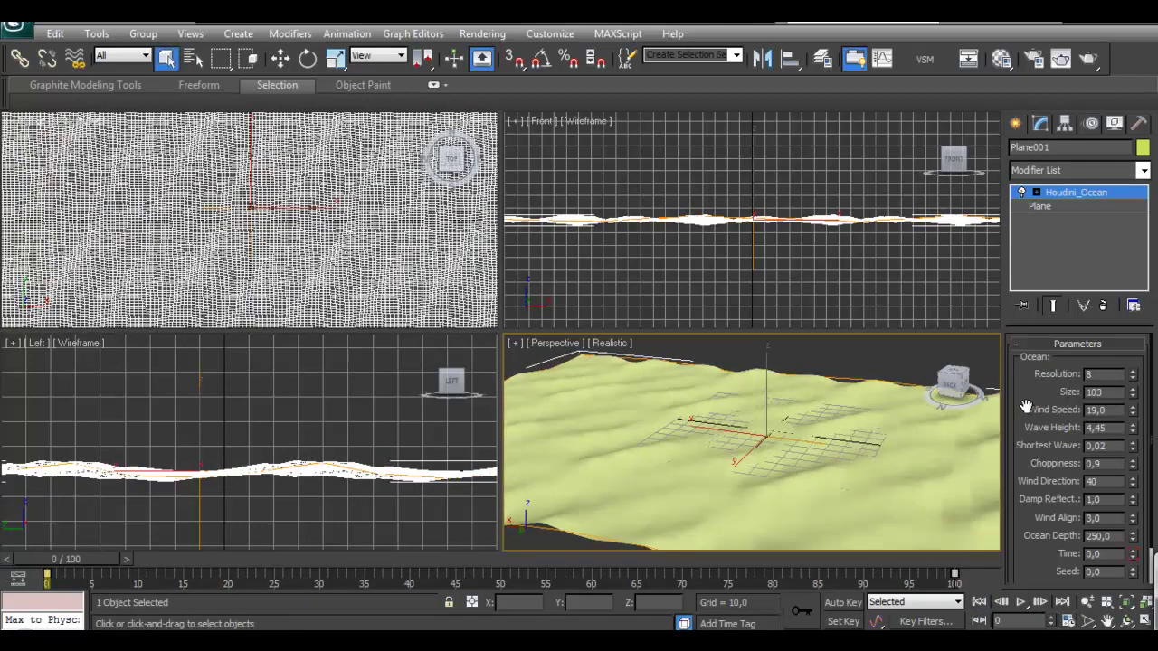
pyautogui.click(1021, 342)
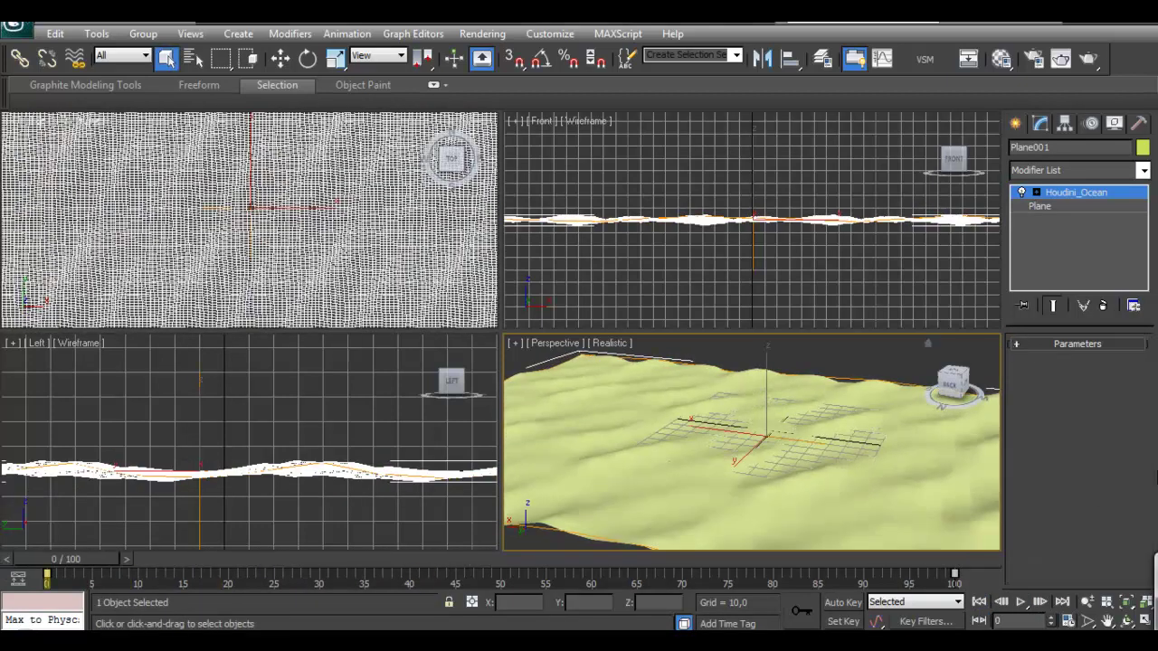
# Try rotating the Houdini_Ocean modifier's Gizmo about the vertical axis in the Perspective viewport.
pyautogui.click(952, 387)
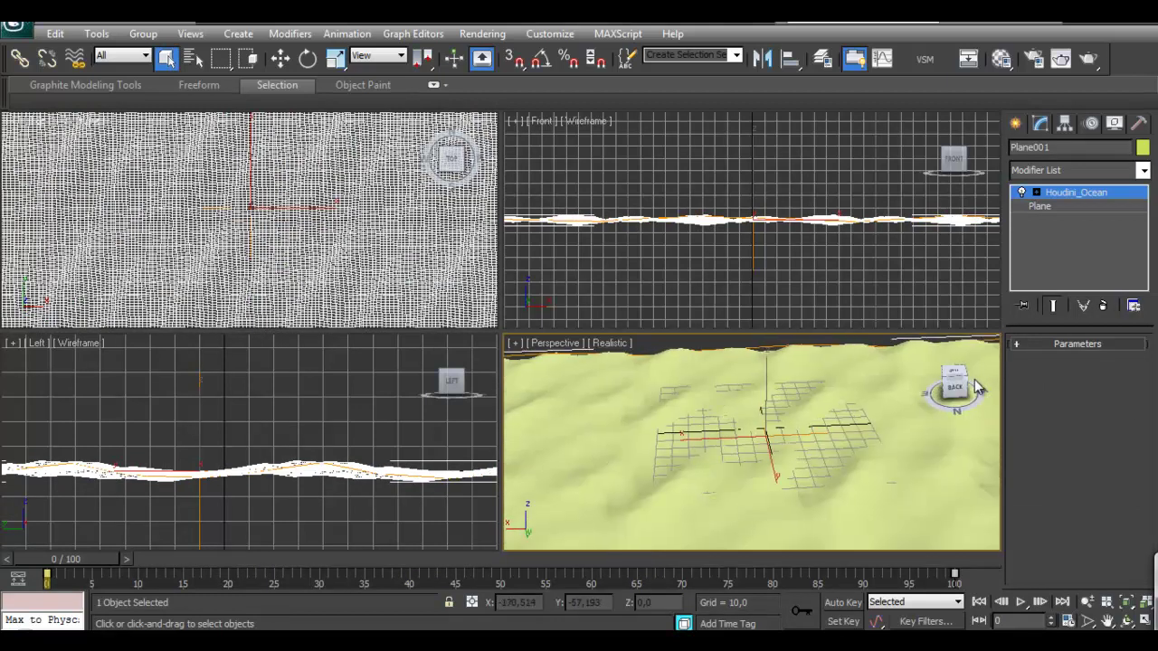
pyautogui.click(1036, 193)
pyautogui.click(1078, 210)
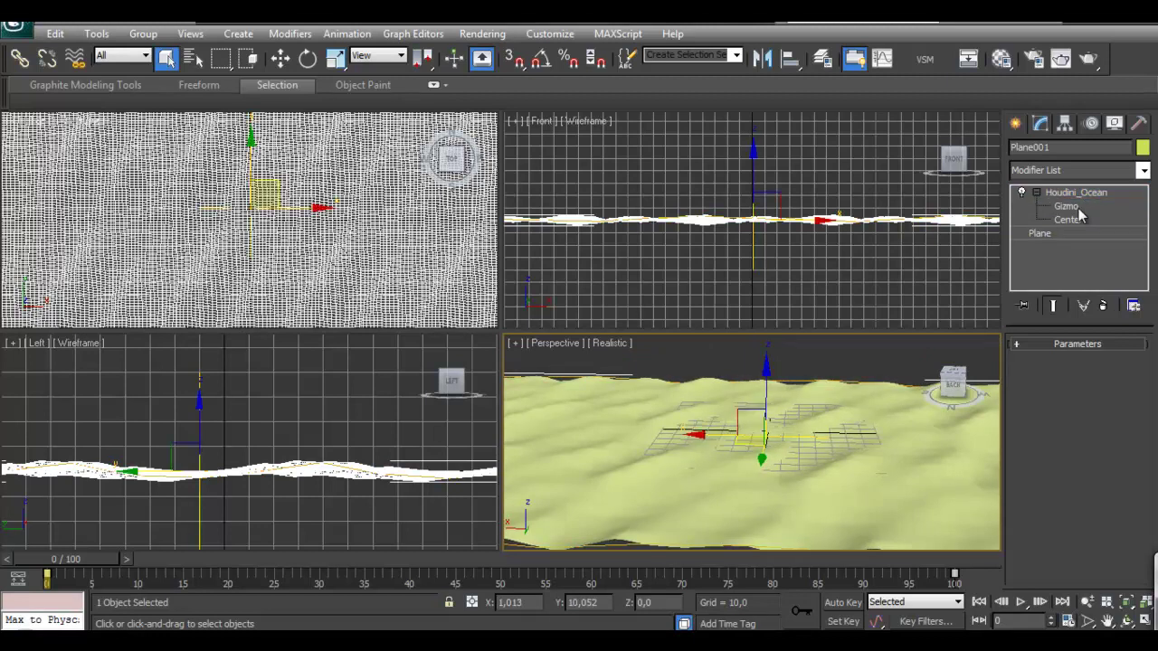
pyautogui.click(308, 58)
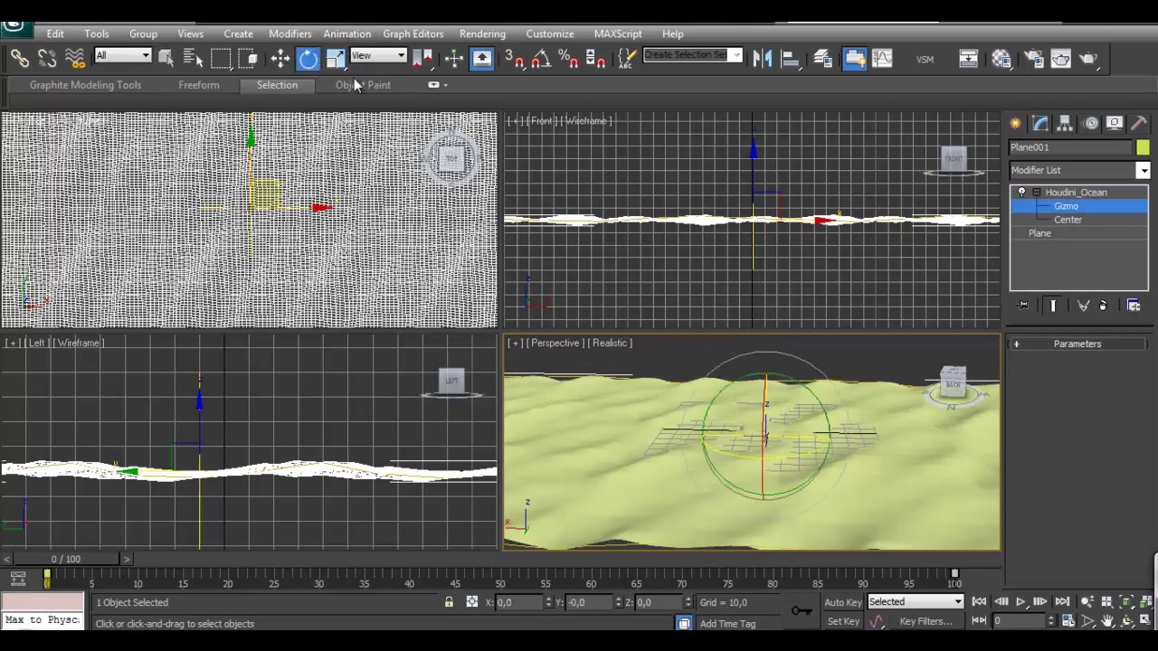
pyautogui.click(1071, 193)
pyautogui.click(1036, 193)
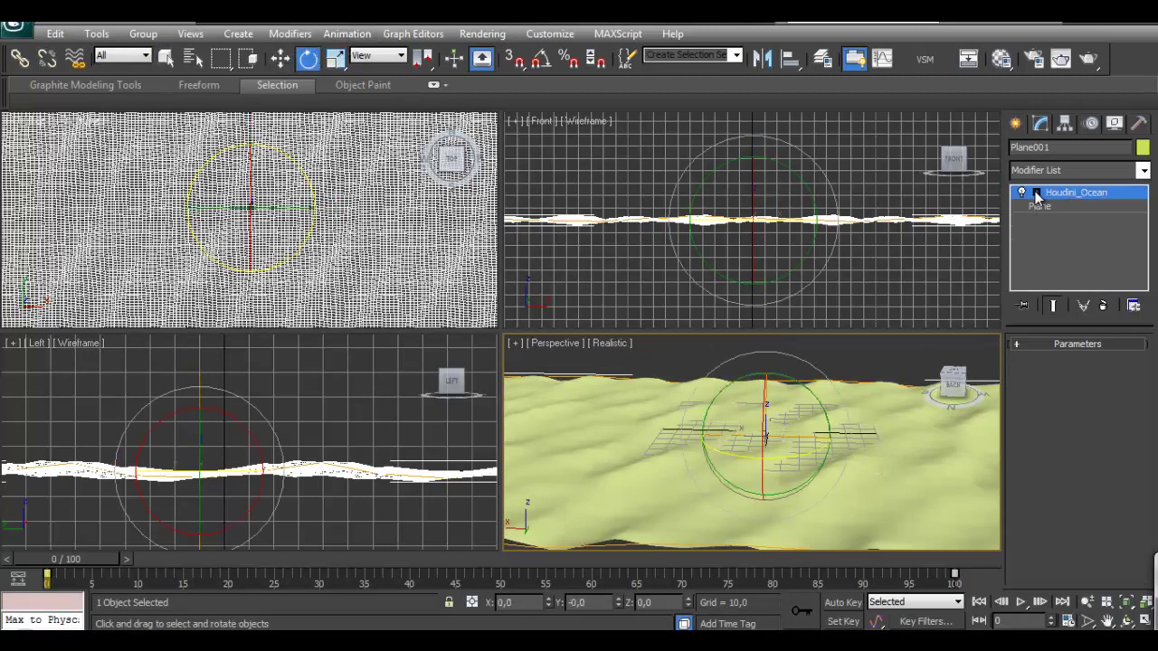
pyautogui.click(1062, 207)
pyautogui.moveTo(807, 455); pyautogui.dragTo(846, 392)
pyautogui.moveTo(893, 369); pyautogui.dragTo(908, 390, button='middle')
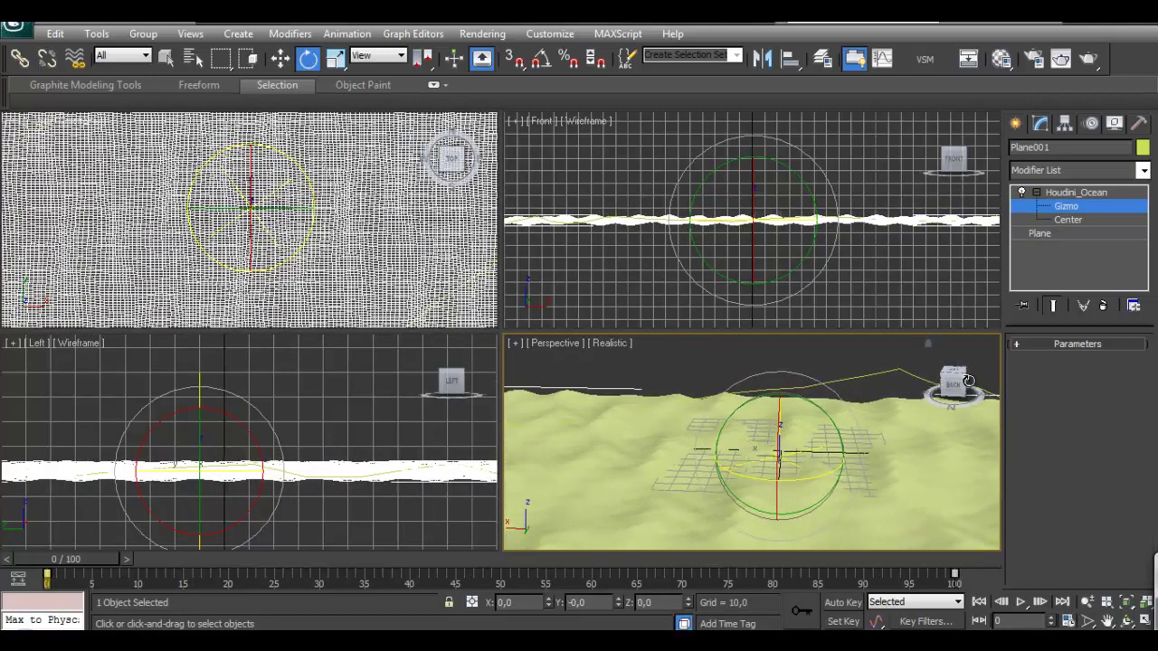
pyautogui.moveTo(956, 391); pyautogui.dragTo(965, 392)
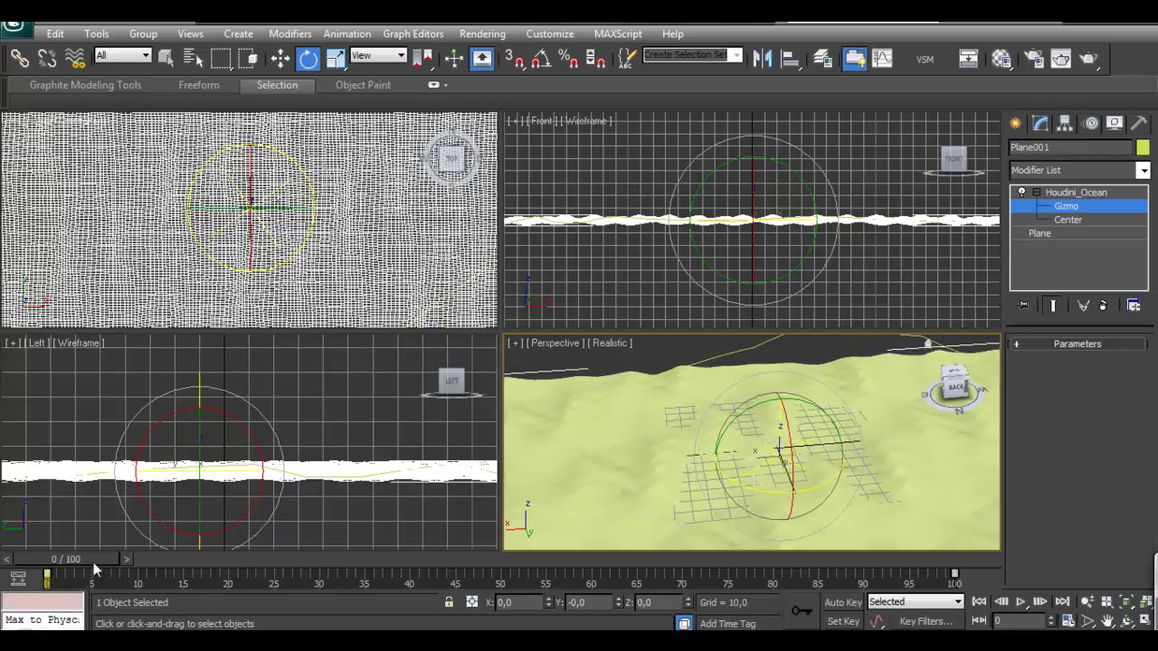
pyautogui.keyDown('alt'); pyautogui.moveTo(936, 530); pyautogui.dragTo(971, 489, button='middle'); pyautogui.keyUp('alt')
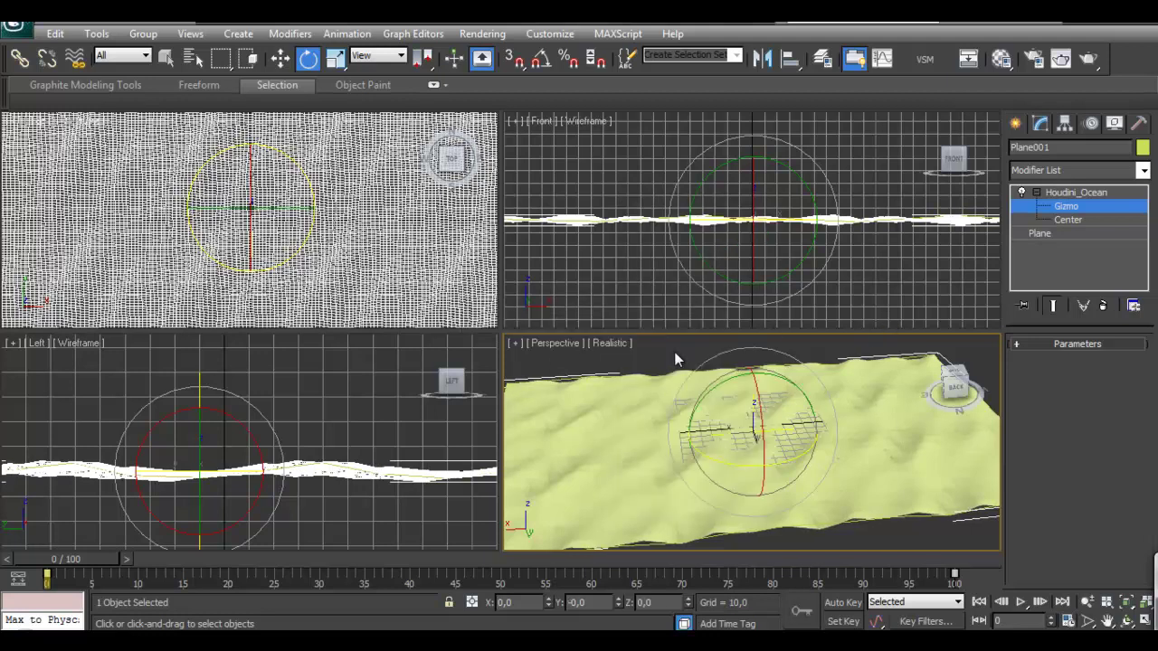
# Switch to the Move tool, frame the whole ocean plane in Perspective and leave the modifier's Gizmo level.
pyautogui.click(281, 58)
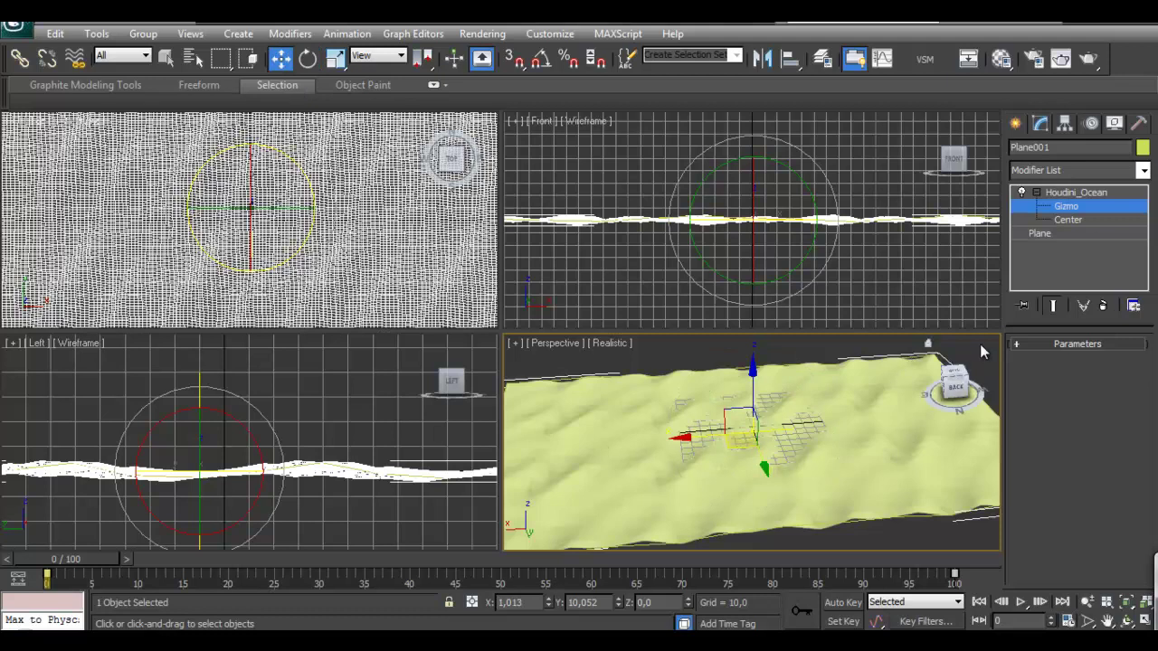
pyautogui.scroll(-5, 914, 479)
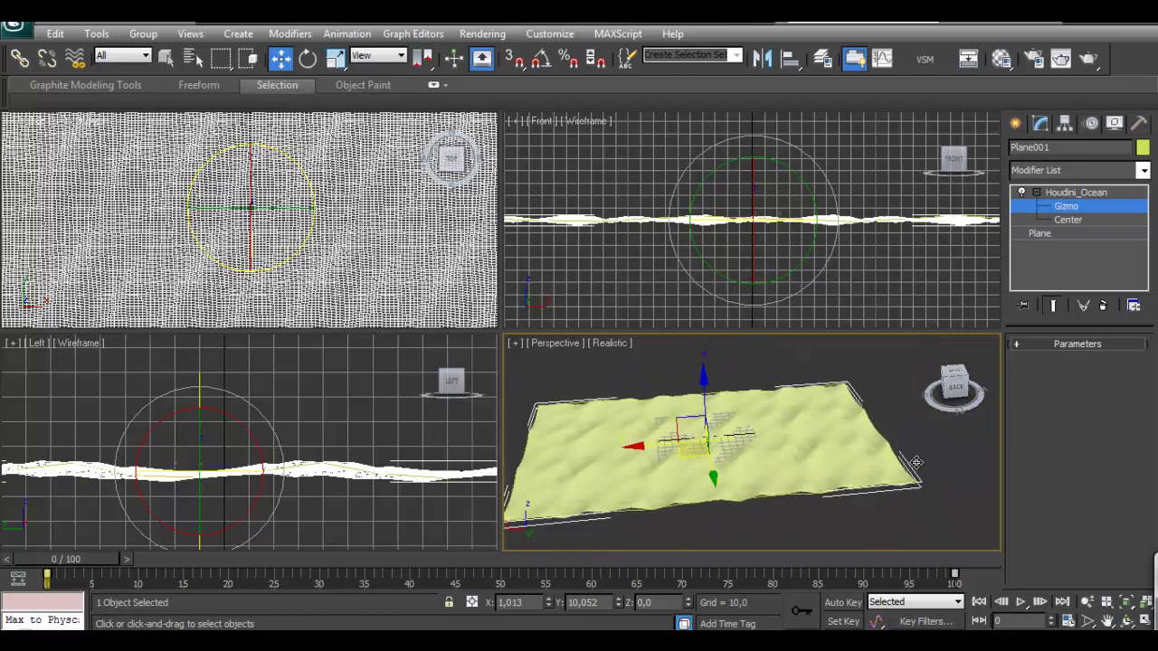
pyautogui.click(1036, 193)
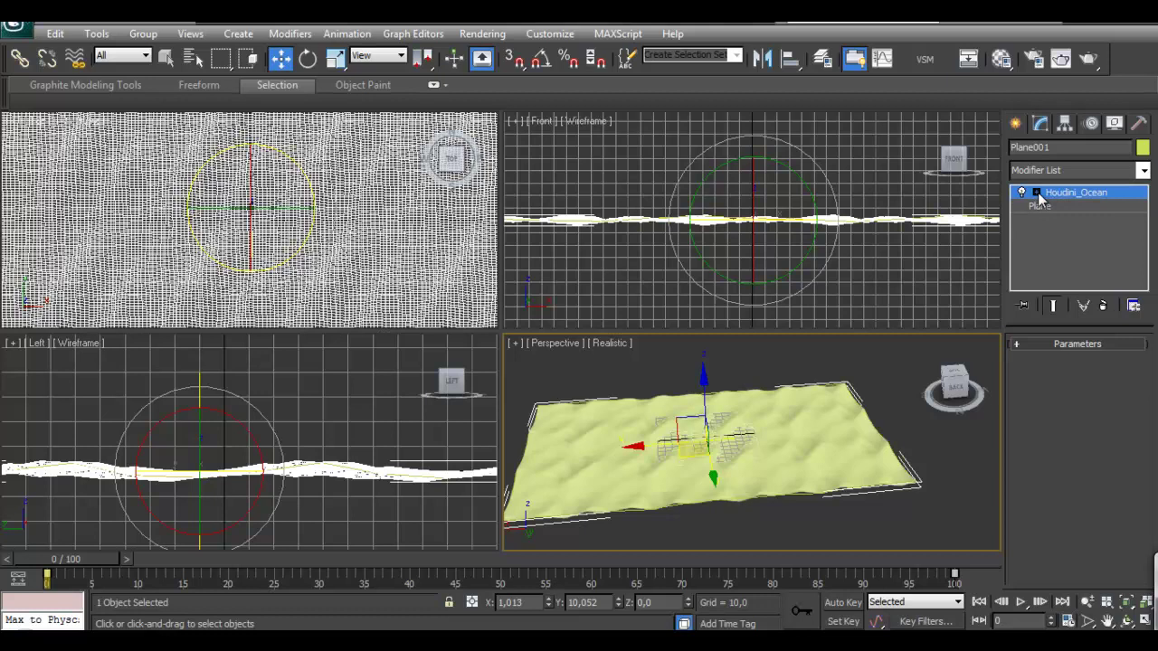
# Look at the default material slots in the Material Editor, then close it.
pyautogui.click(1000, 59)
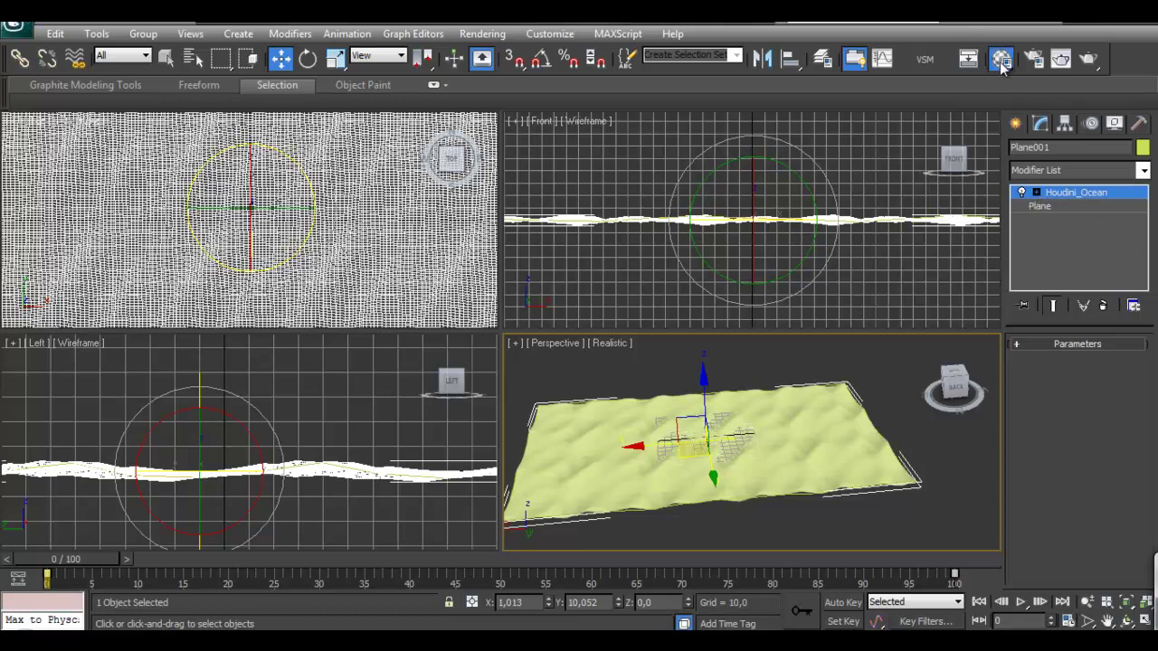
pyautogui.moveTo(343, 28); pyautogui.dragTo(307, 69)
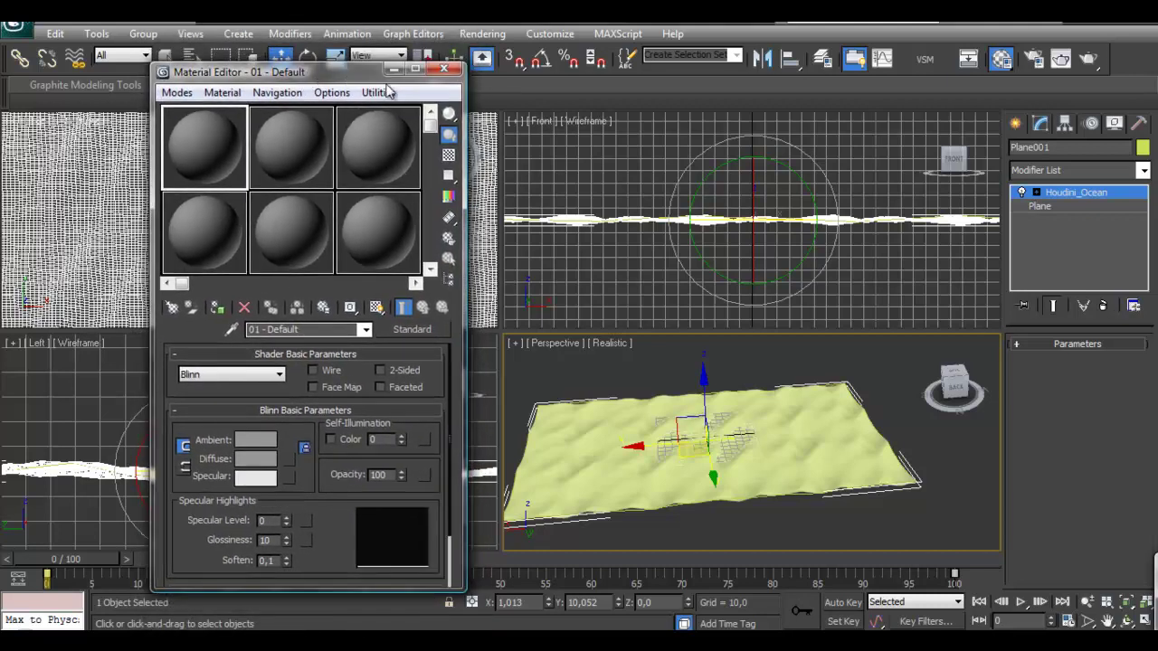
pyautogui.click(452, 72)
# Render the current frame of the ocean from the Perspective viewport and dismiss the render.
pyautogui.click(482, 33)
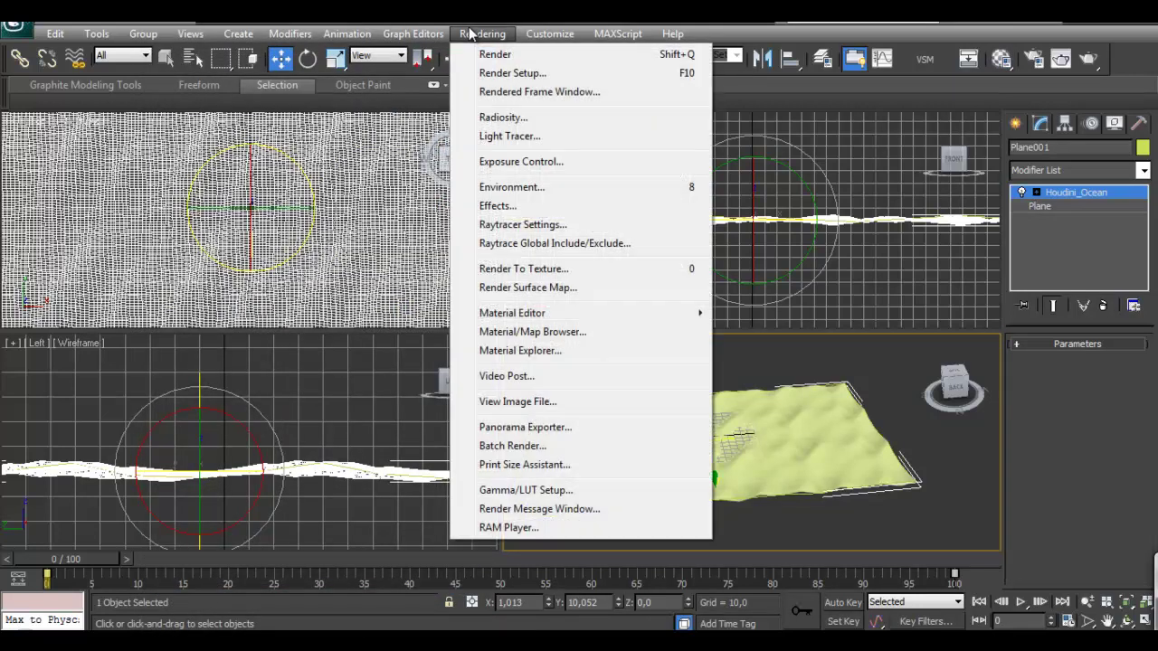
pyautogui.click(510, 57)
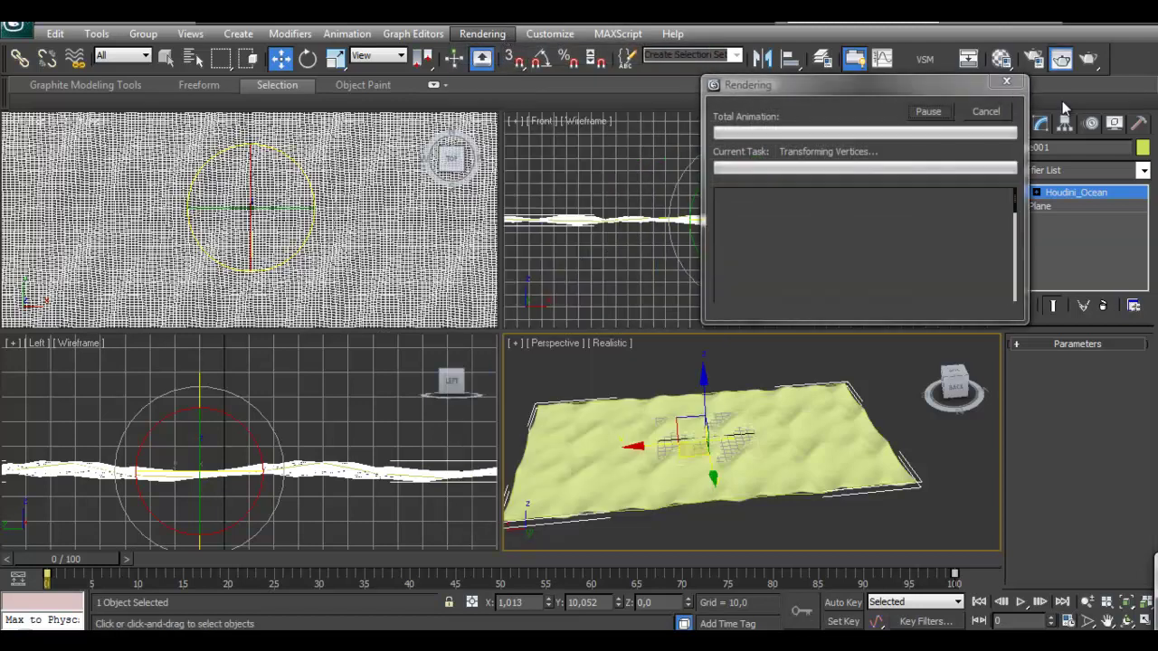
pyautogui.click(681, 42)
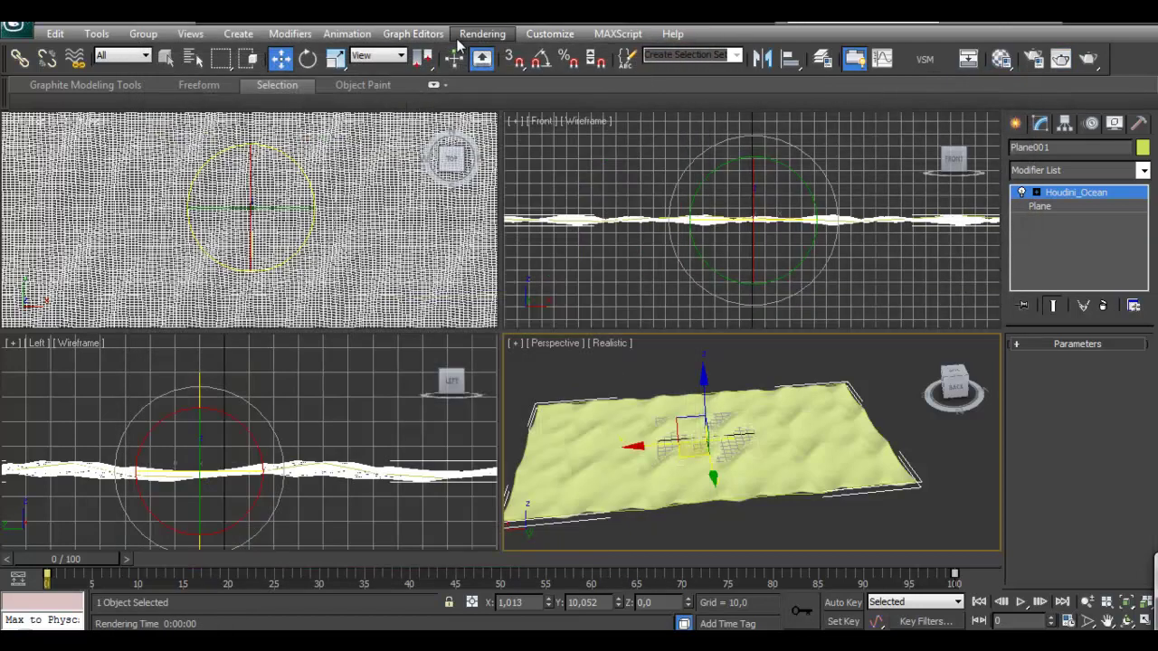
# Assign the mental ray Renderer as the production renderer in Render Setup, then close the dialog.
pyautogui.click(482, 34)
pyautogui.click(502, 75)
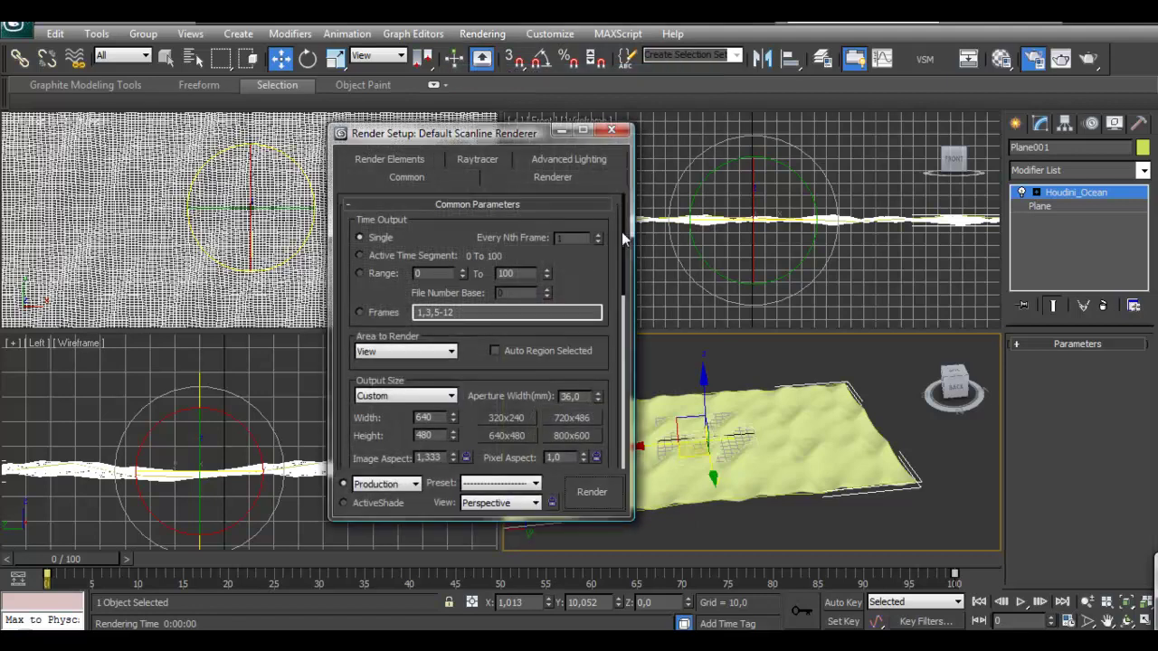
pyautogui.scroll(-3, 619, 395)
pyautogui.scroll(-2, 621, 407)
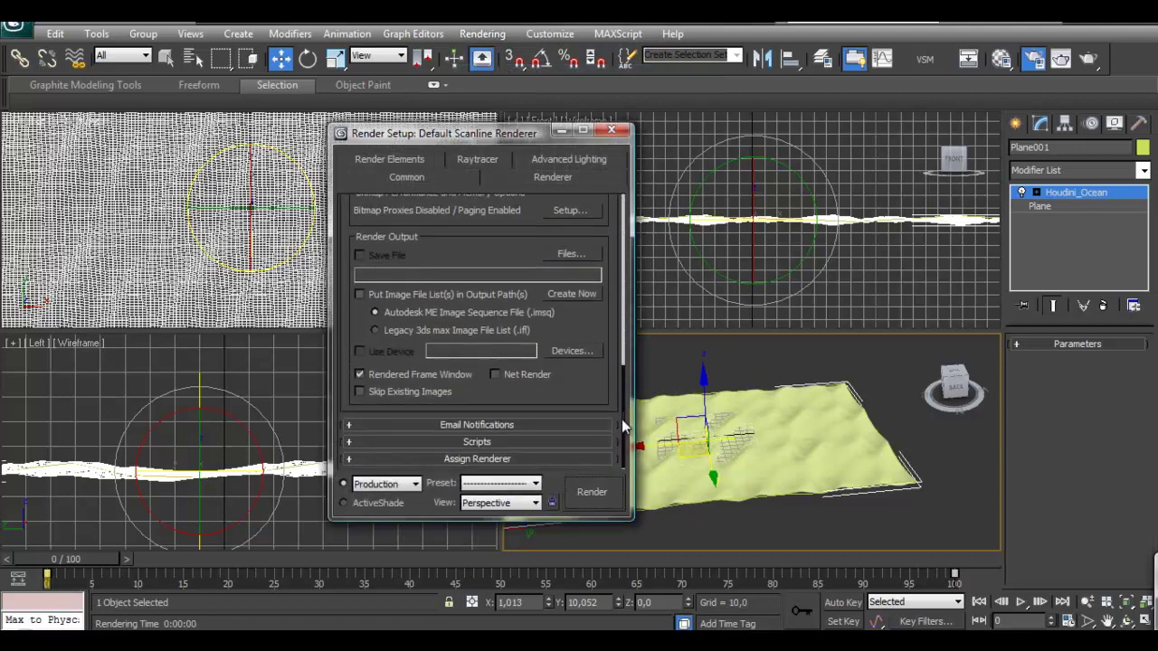
pyautogui.click(493, 459)
pyautogui.click(574, 389)
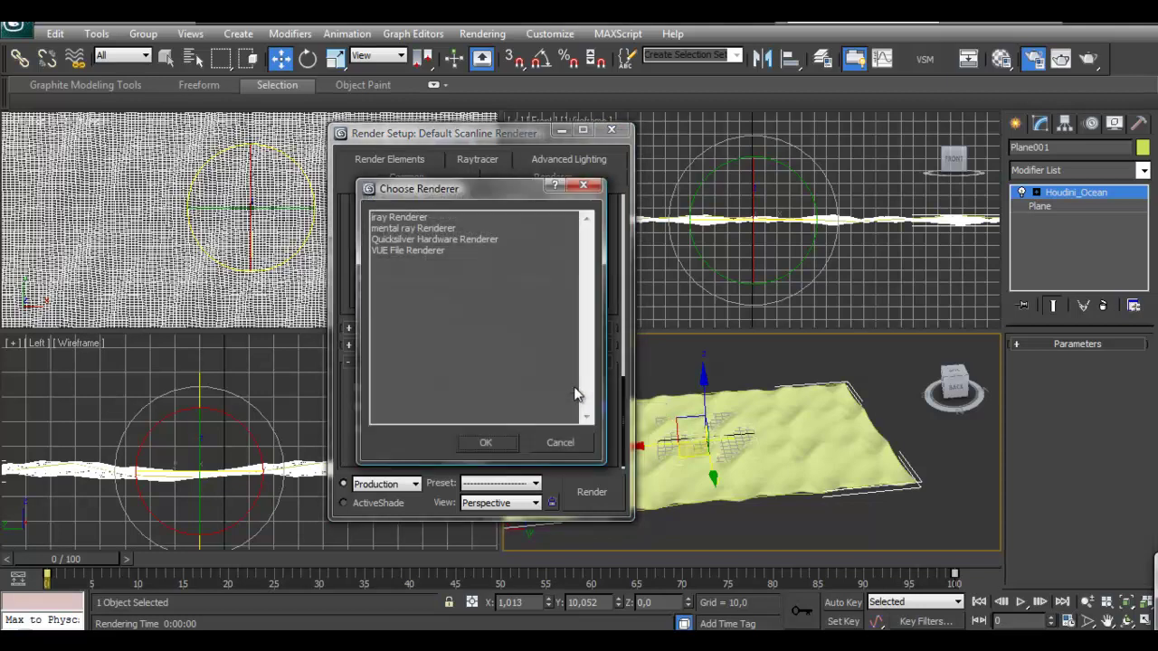
pyautogui.click(425, 229)
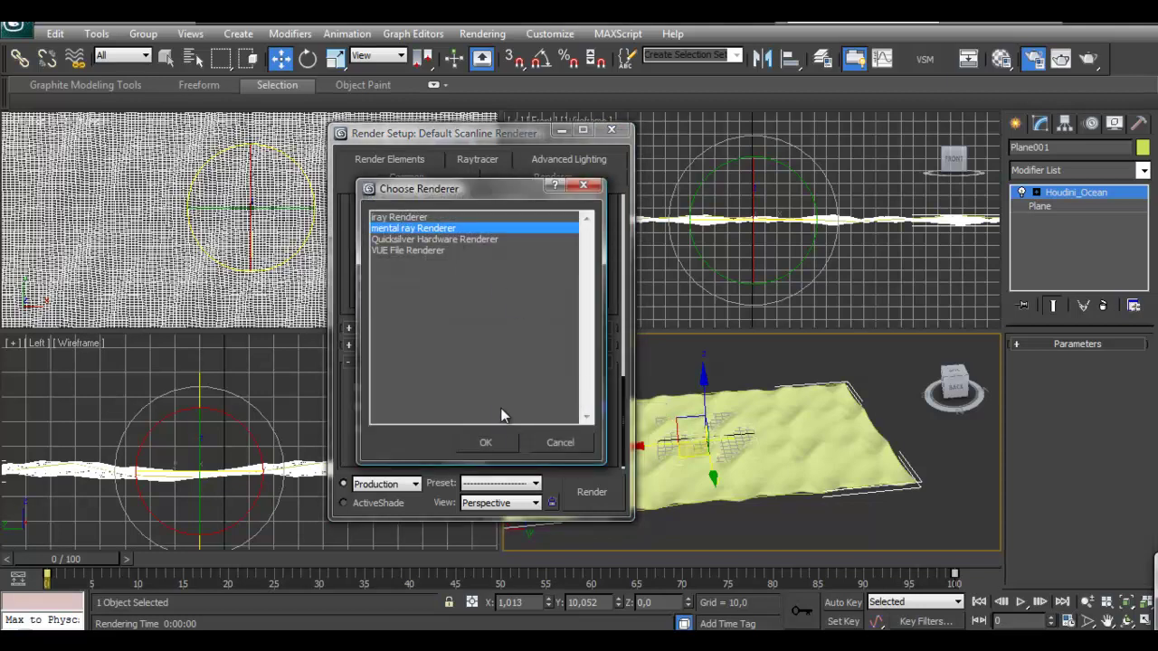
pyautogui.click(487, 442)
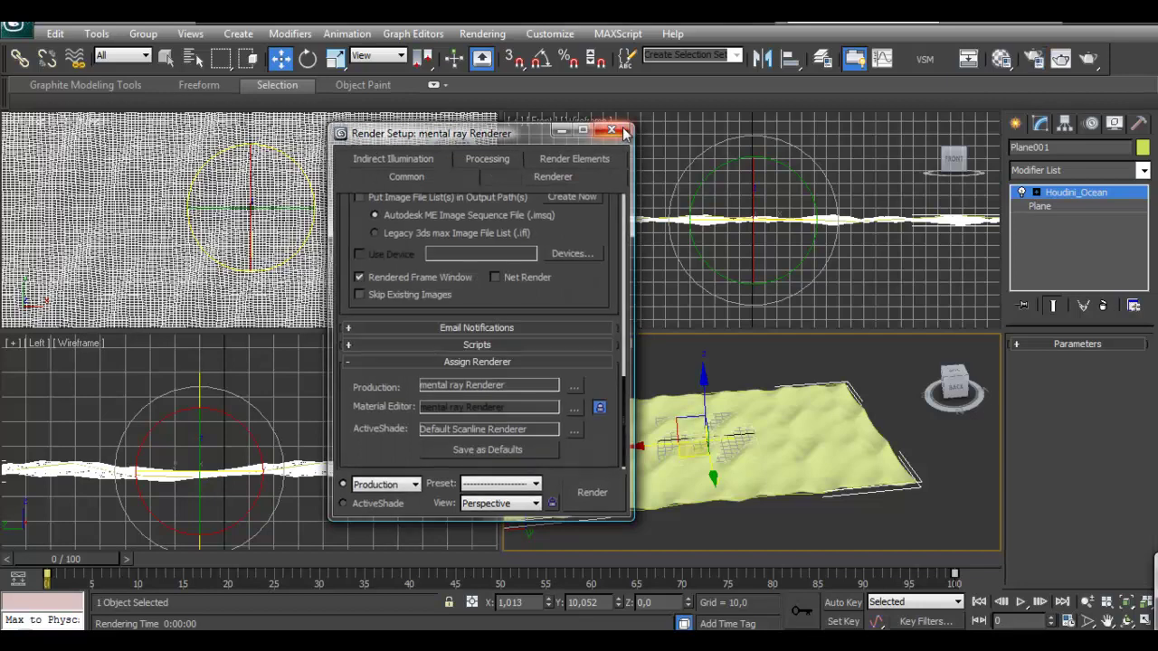
pyautogui.click(612, 129)
# Change the first material slot in the Material Editor, 01 - Default, to an Arch & Design material.
pyautogui.click(1002, 58)
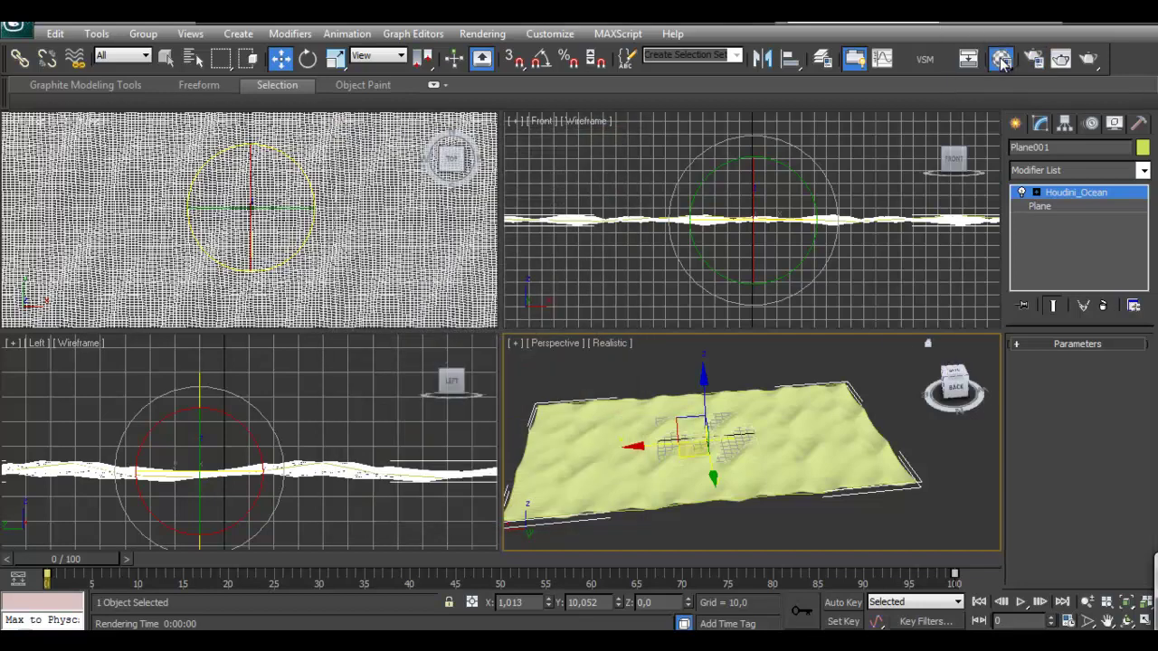
pyautogui.moveTo(303, 68); pyautogui.dragTo(224, 34)
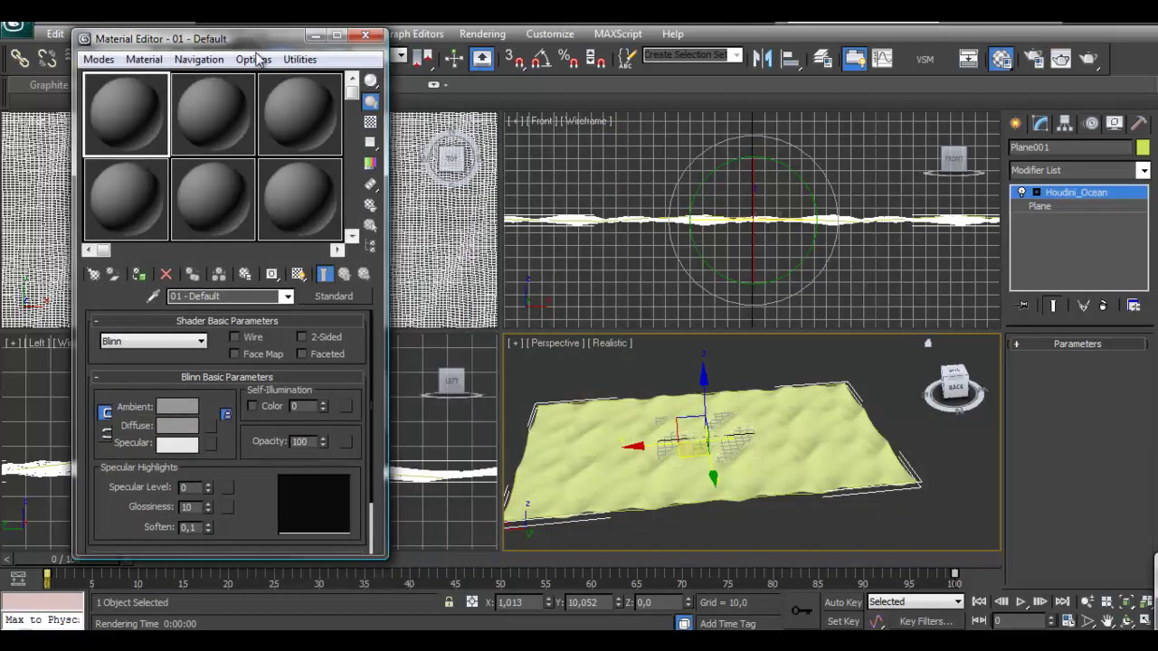
pyautogui.click(334, 296)
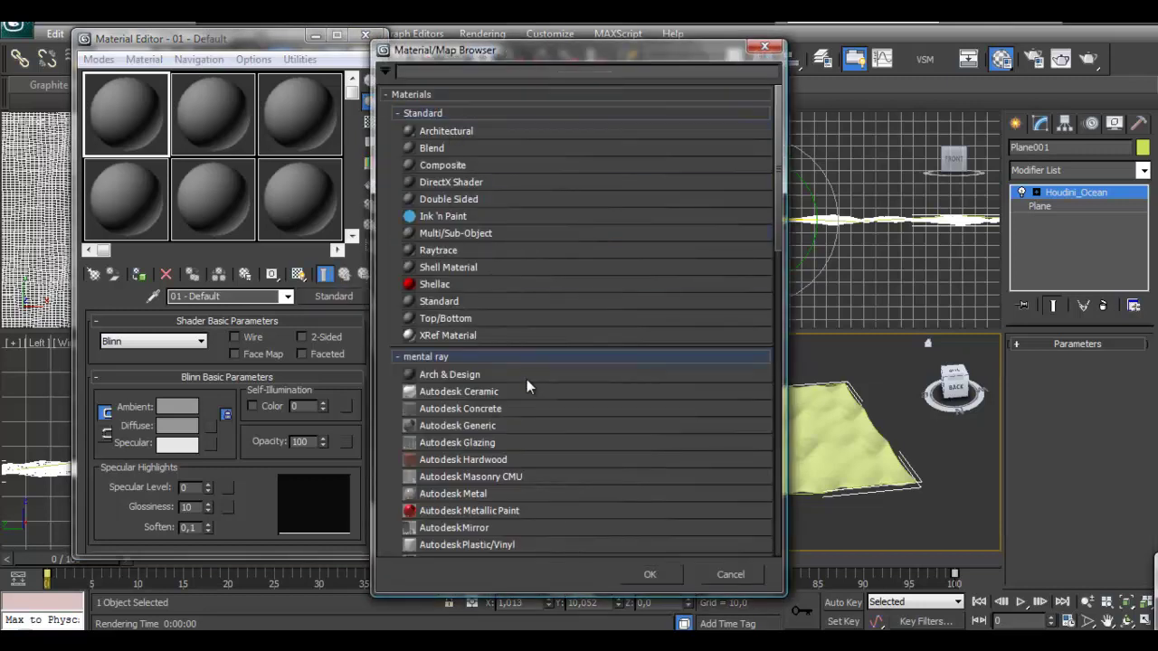
pyautogui.doubleClick(457, 376)
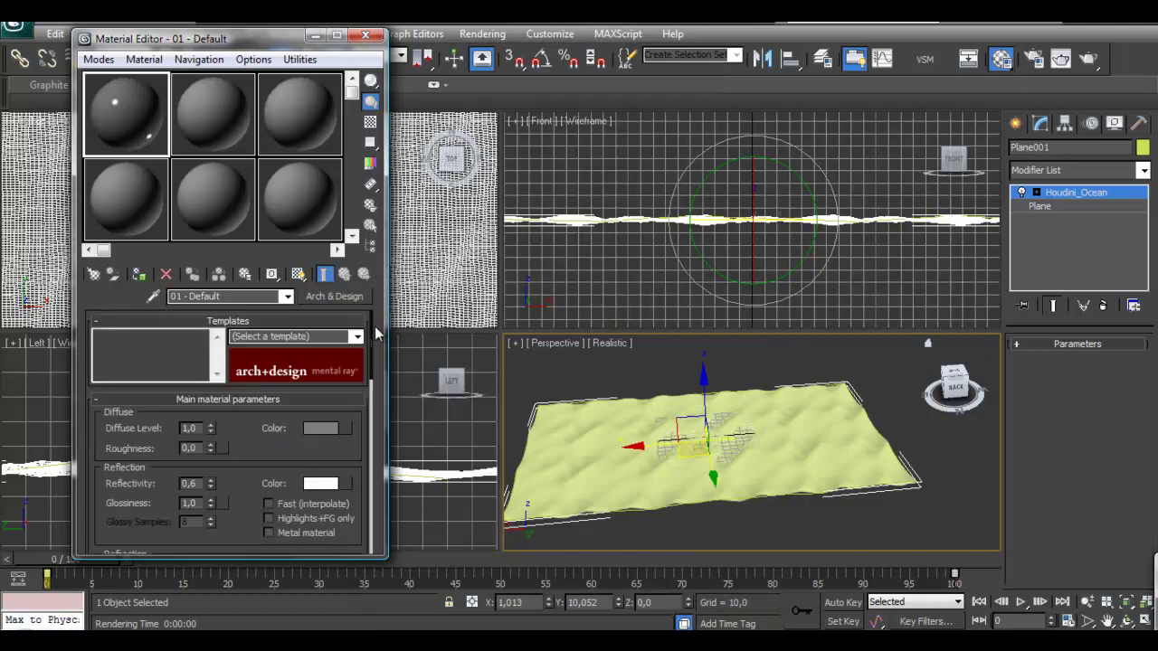
pyautogui.click(353, 301)
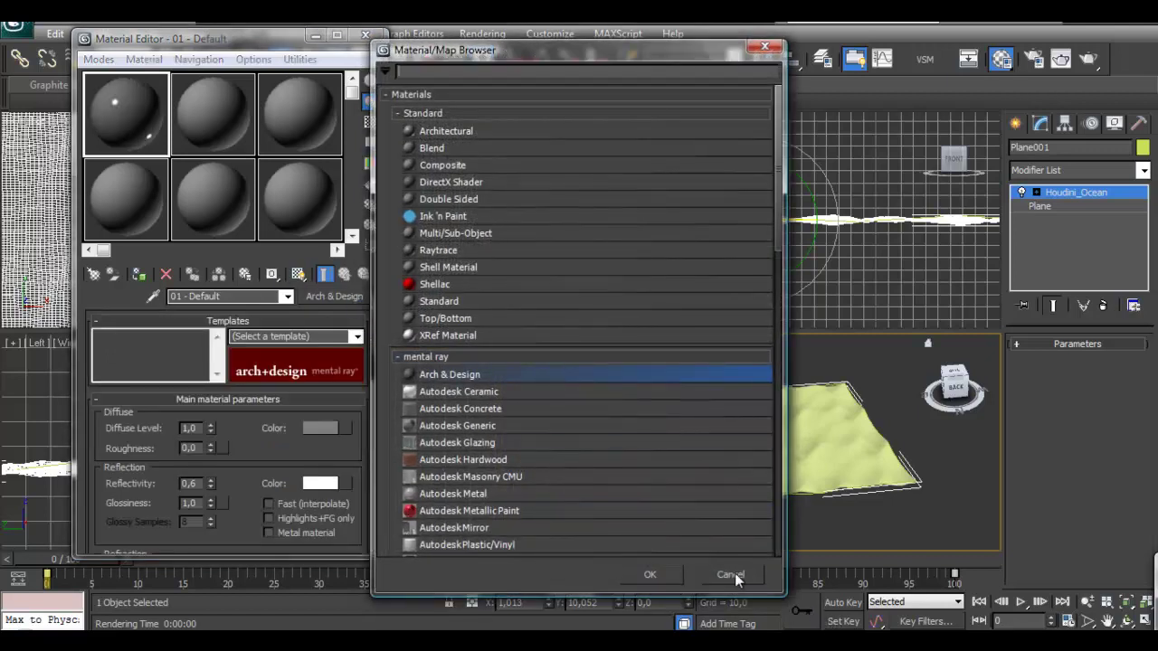
pyautogui.click(730, 575)
# Apply the Water, Reflective surface template to the Arch & Design material and read its description.
pyautogui.click(358, 337)
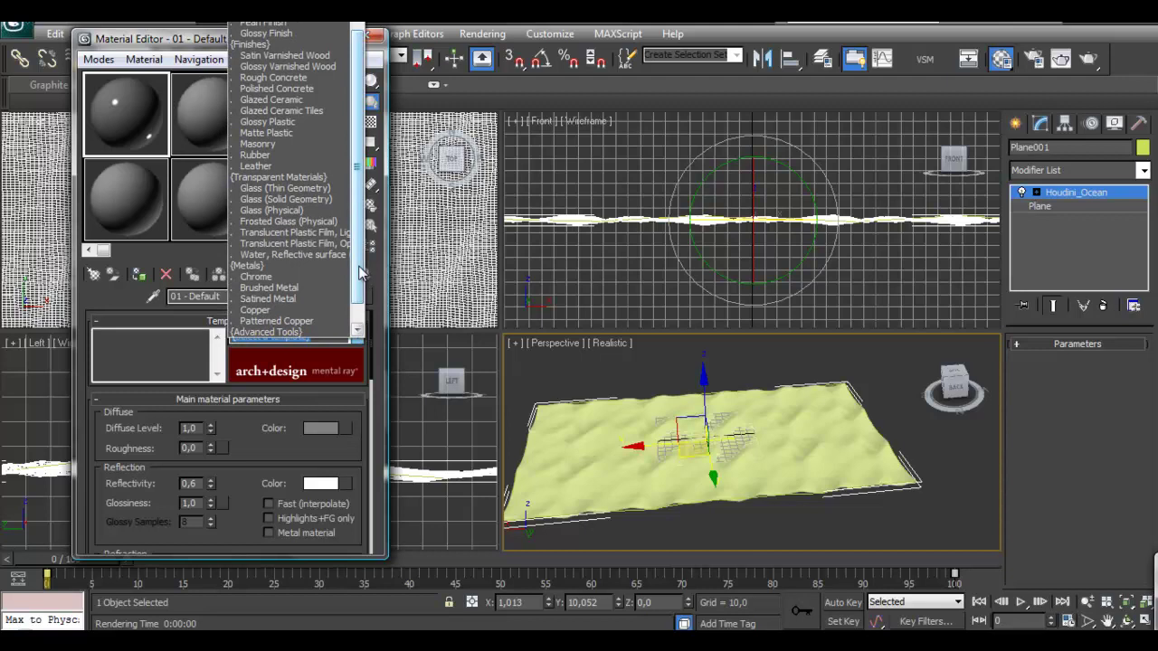
pyautogui.scroll(-1, 316, 272)
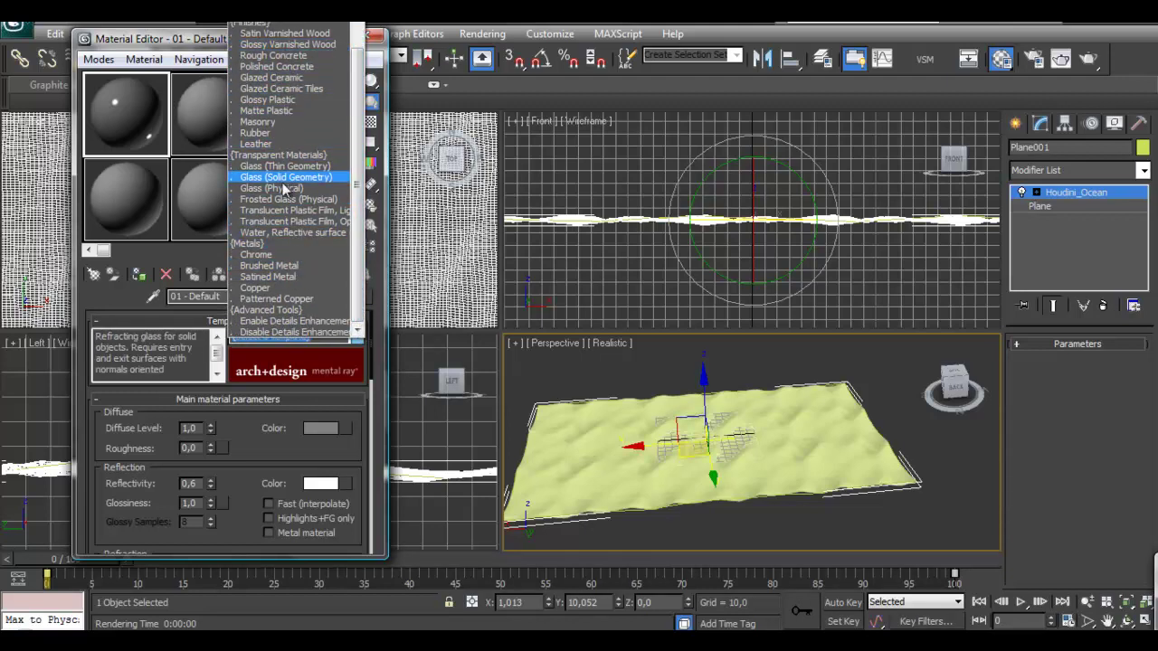
pyautogui.click(282, 234)
pyautogui.moveTo(97, 336); pyautogui.dragTo(178, 352)
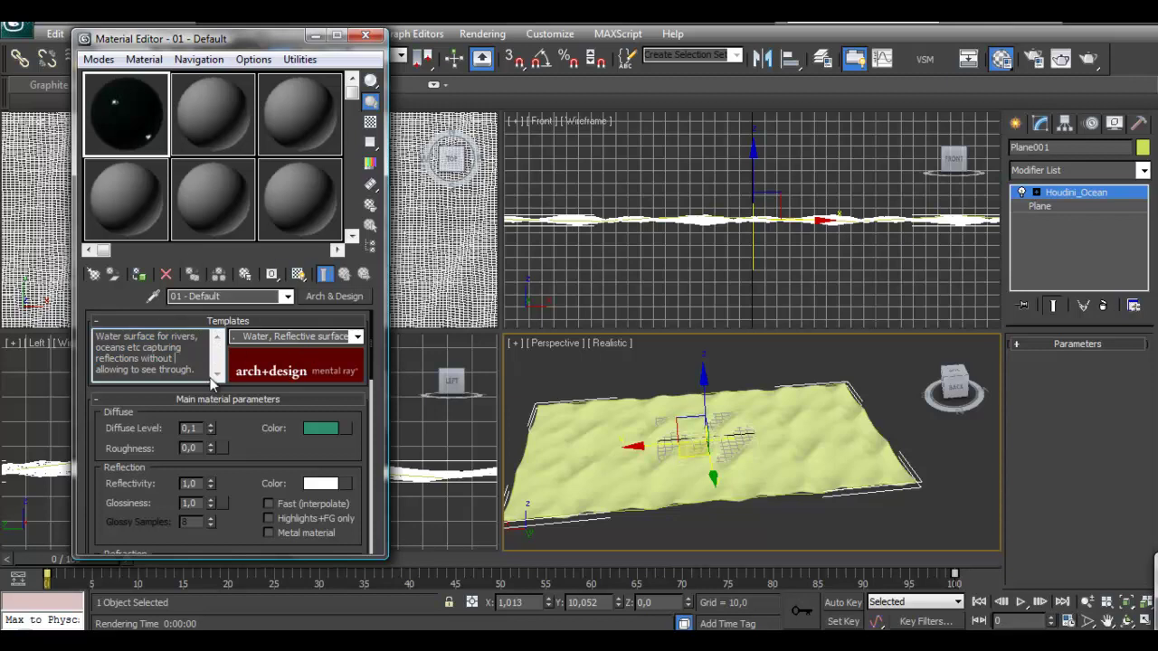
# Look through the water material's diffuse, reflection, refraction and anisotropy settings in the Material Editor.
pyautogui.moveTo(150, 44); pyautogui.dragTo(179, 29)
pyautogui.scroll(-3, 216, 414)
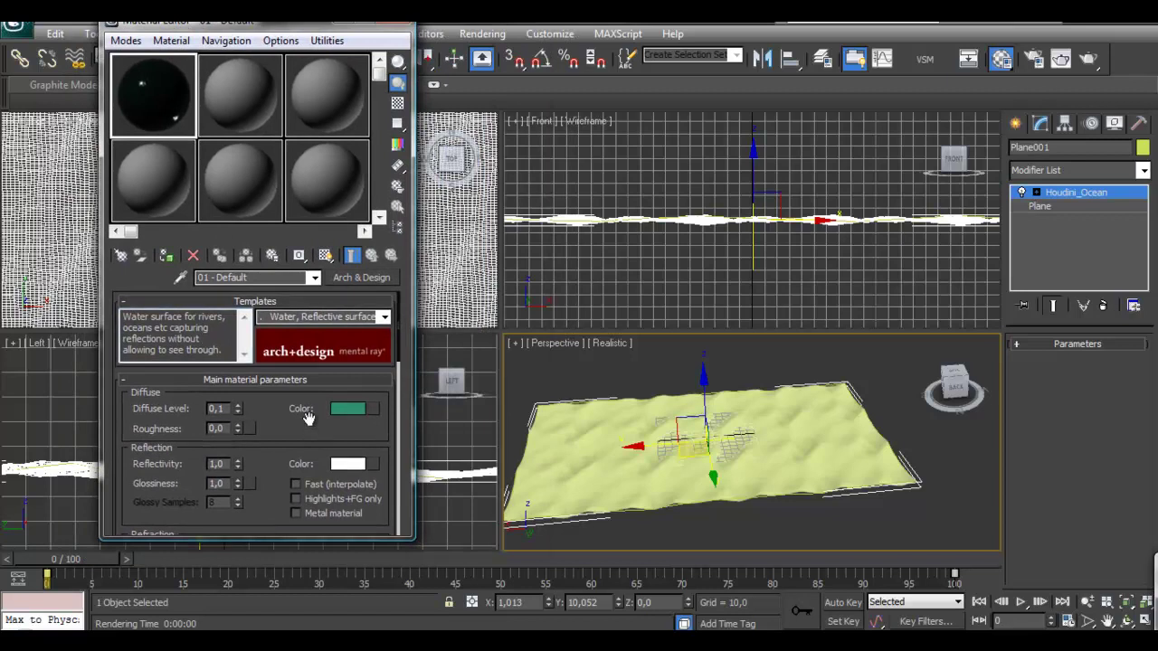
pyautogui.scroll(-4, 333, 355)
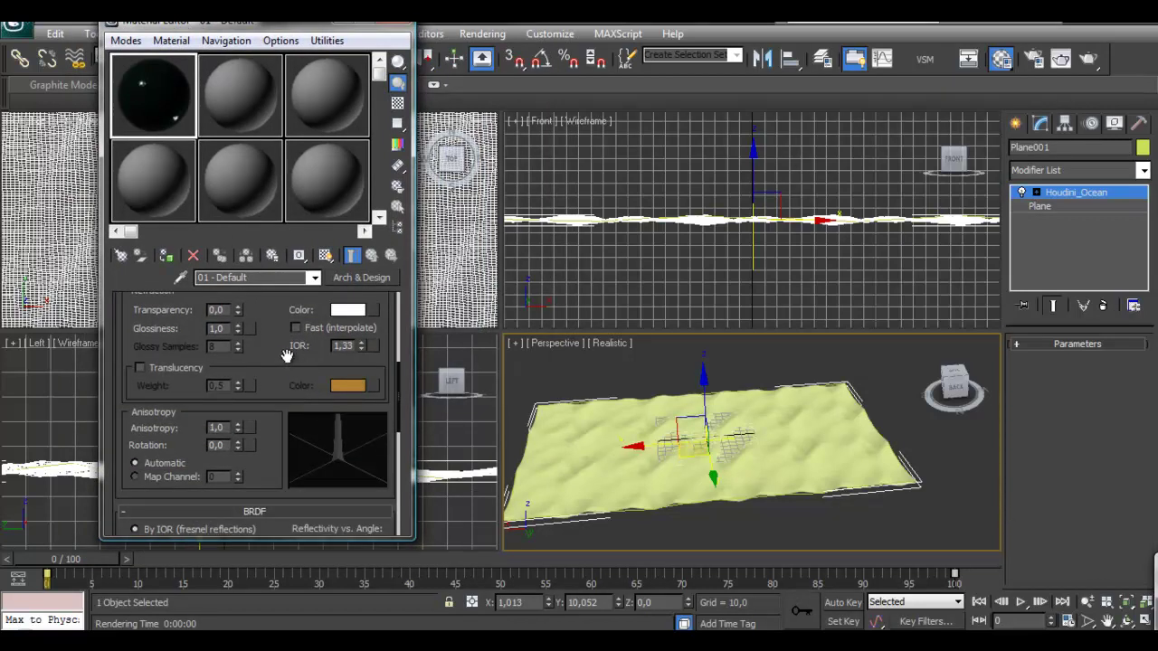
pyautogui.scroll(-2, 286, 356)
pyautogui.scroll(5, 305, 461)
pyautogui.scroll(4, 304, 461)
pyautogui.scroll(-1, 307, 446)
pyautogui.scroll(2, 400, 301)
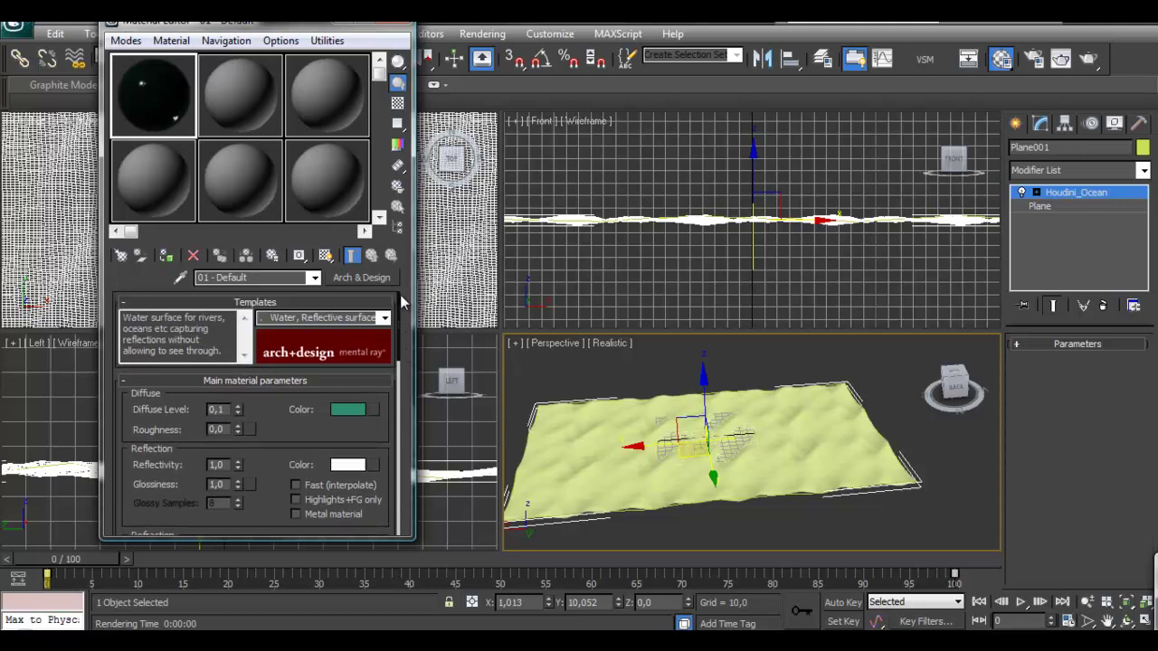
# Assign the water material to the ocean plane in the Perspective viewport and close the Material Editor.
pyautogui.moveTo(114, 118); pyautogui.dragTo(629, 410)
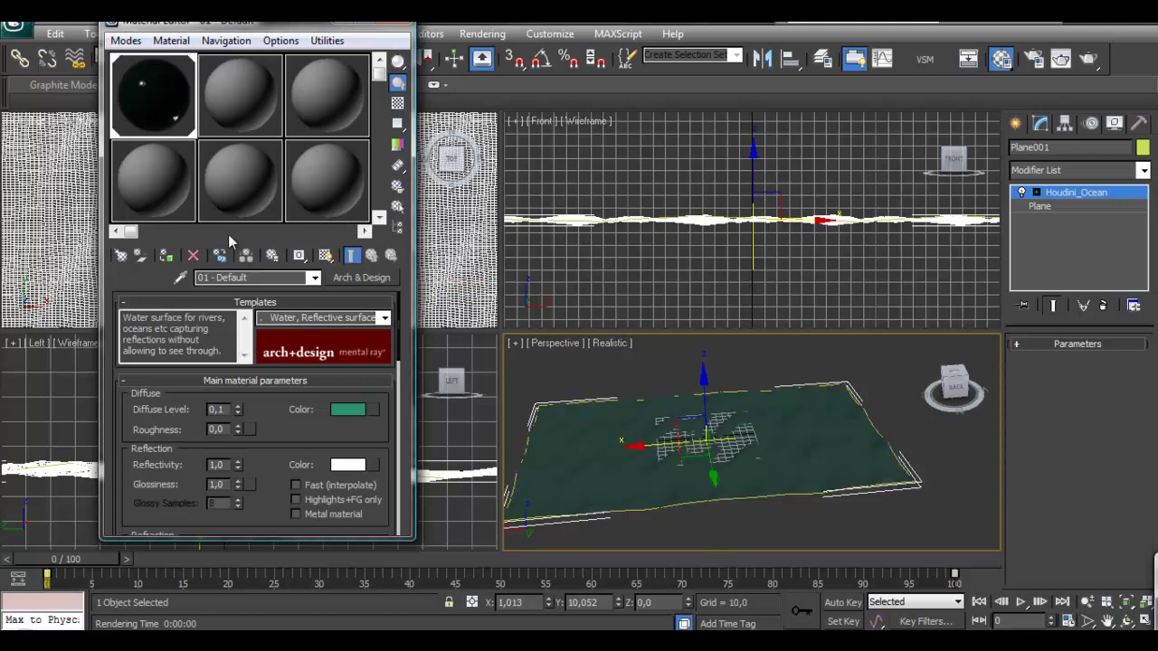
pyautogui.moveTo(223, 22); pyautogui.dragTo(254, 42)
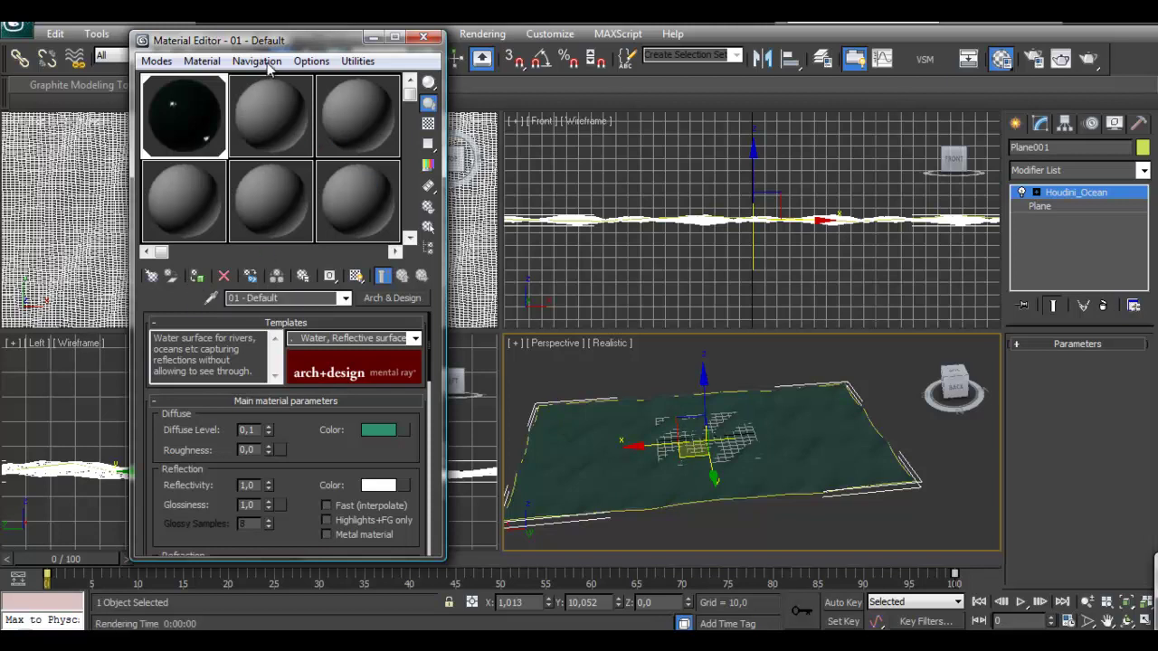
pyautogui.moveTo(276, 32); pyautogui.dragTo(282, 35)
pyautogui.moveTo(352, 46); pyautogui.dragTo(398, 35)
pyautogui.click(488, 32)
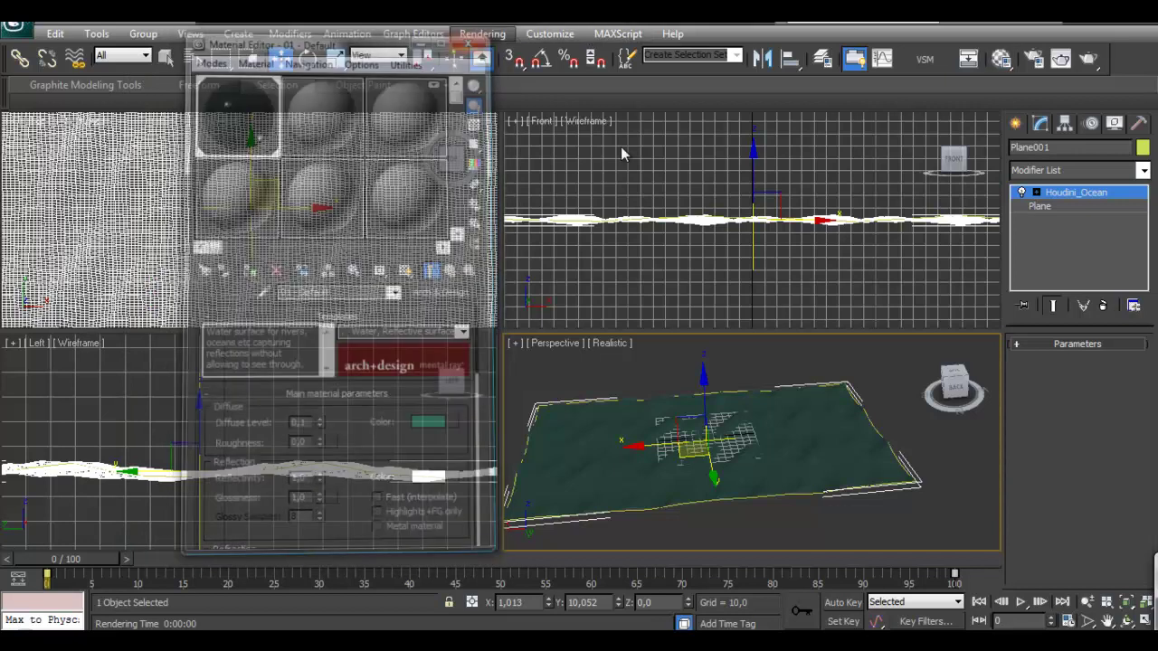
# Create a Daylight system above the ocean plane in the Perspective viewport, accepting the suggested Photographic Exposure Control.
pyautogui.moveTo(961, 386); pyautogui.dragTo(882, 426)
pyautogui.scroll(8, 825, 403)
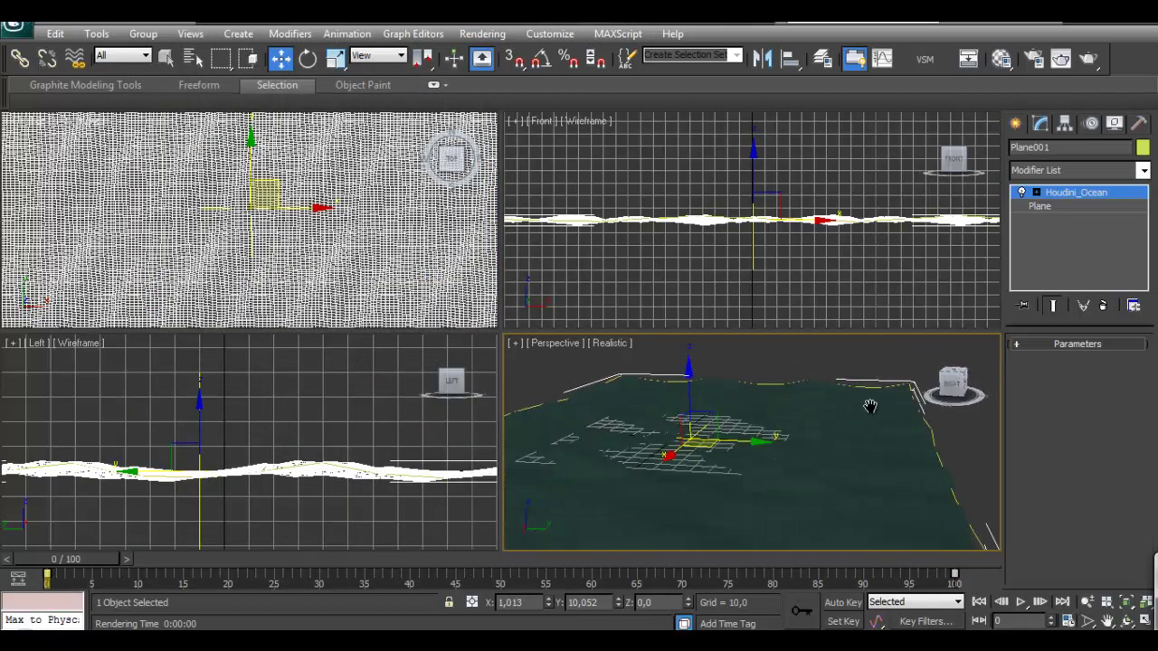
pyautogui.click(1022, 123)
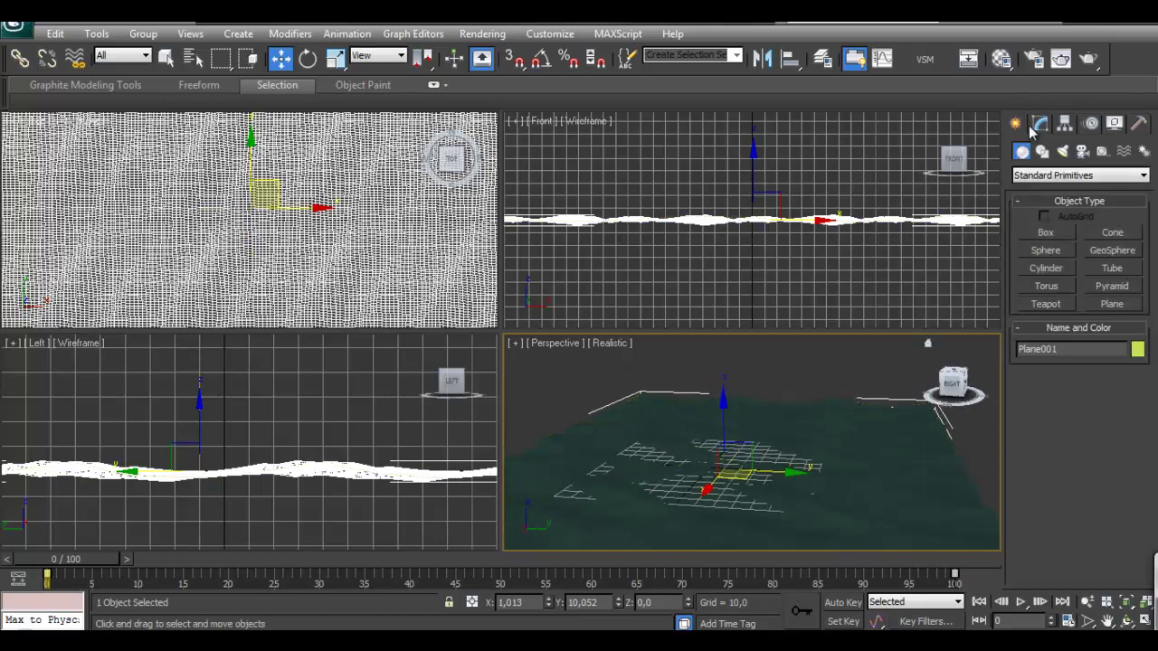
pyautogui.click(1145, 151)
pyautogui.click(1052, 265)
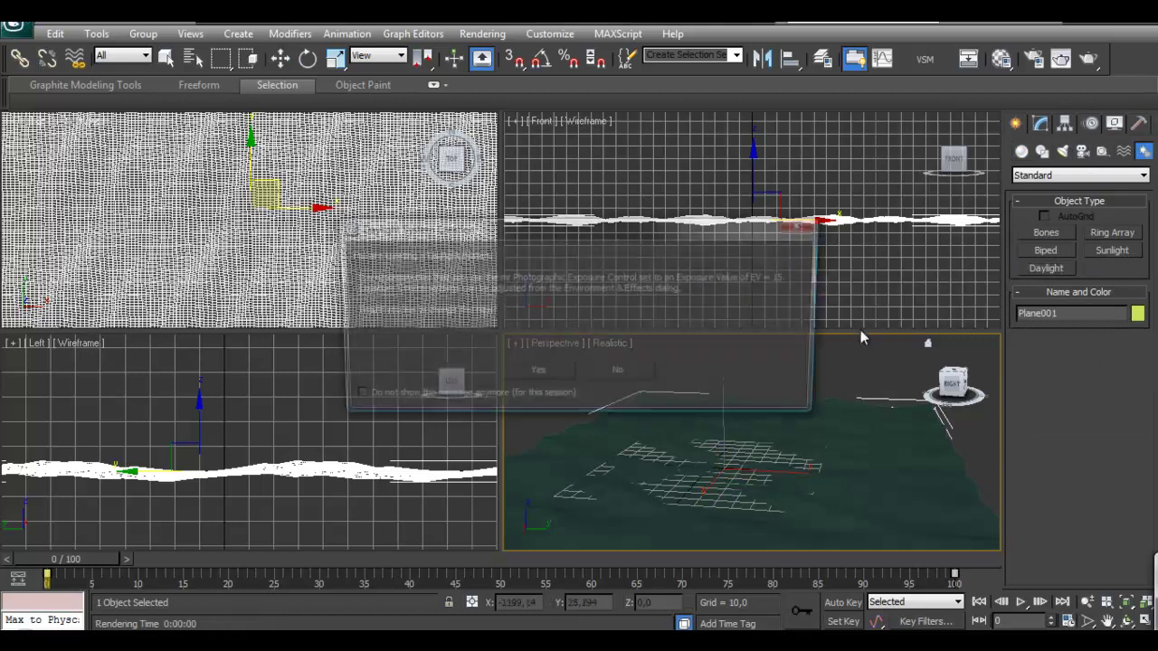
pyautogui.click(543, 374)
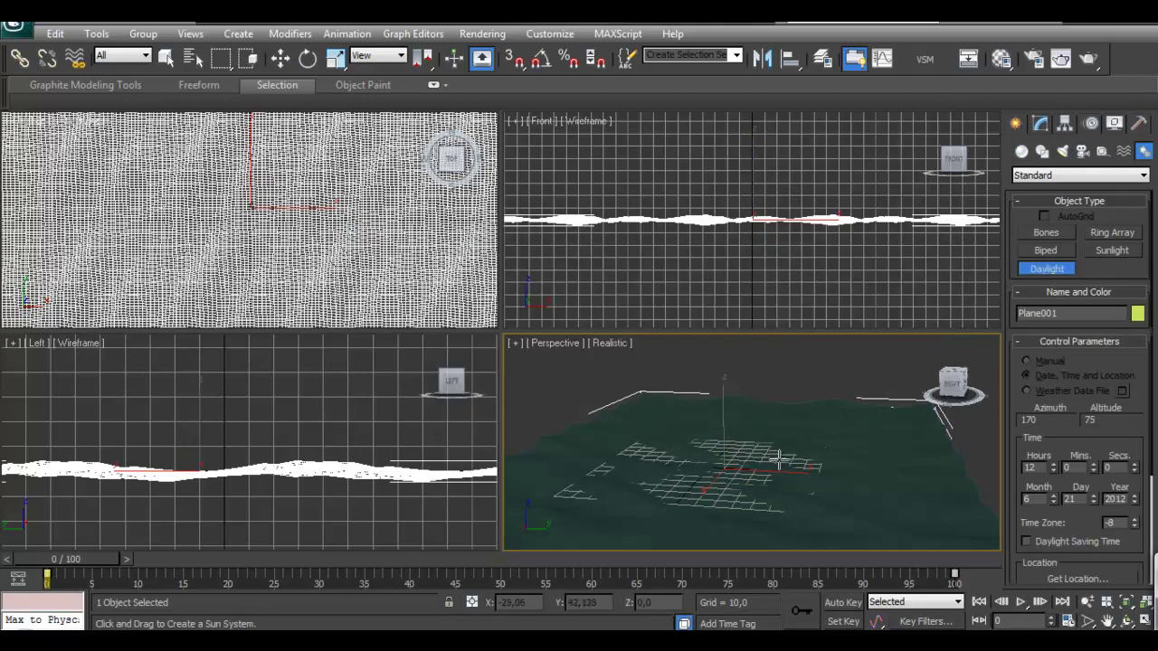
pyautogui.moveTo(776, 462); pyautogui.dragTo(780, 463)
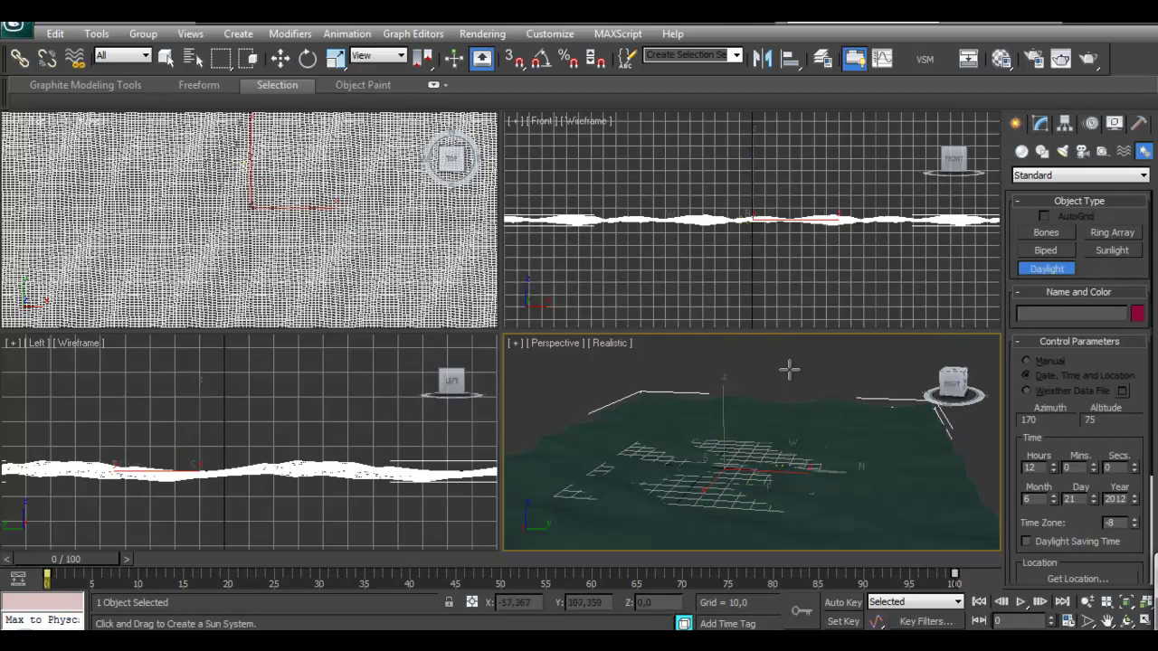
pyautogui.click(788, 367)
pyautogui.click(755, 335)
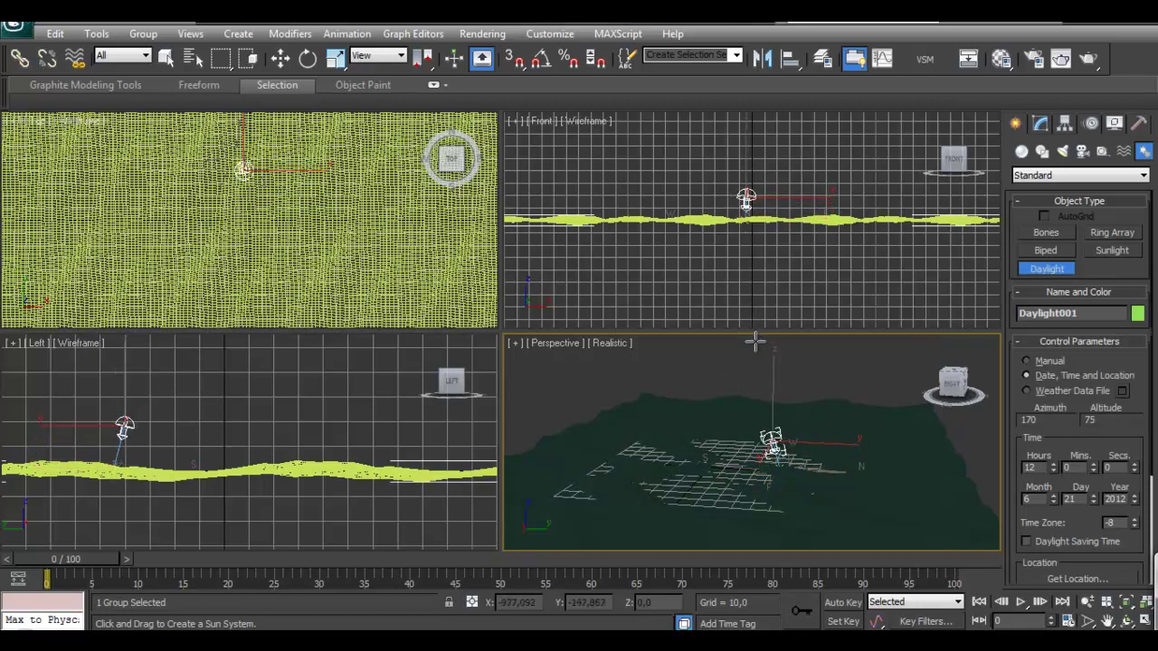
# Switch to the Move tool and set the Daylight system's position control to Manual.
pyautogui.click(280, 58)
pyautogui.moveTo(950, 387); pyautogui.dragTo(846, 381)
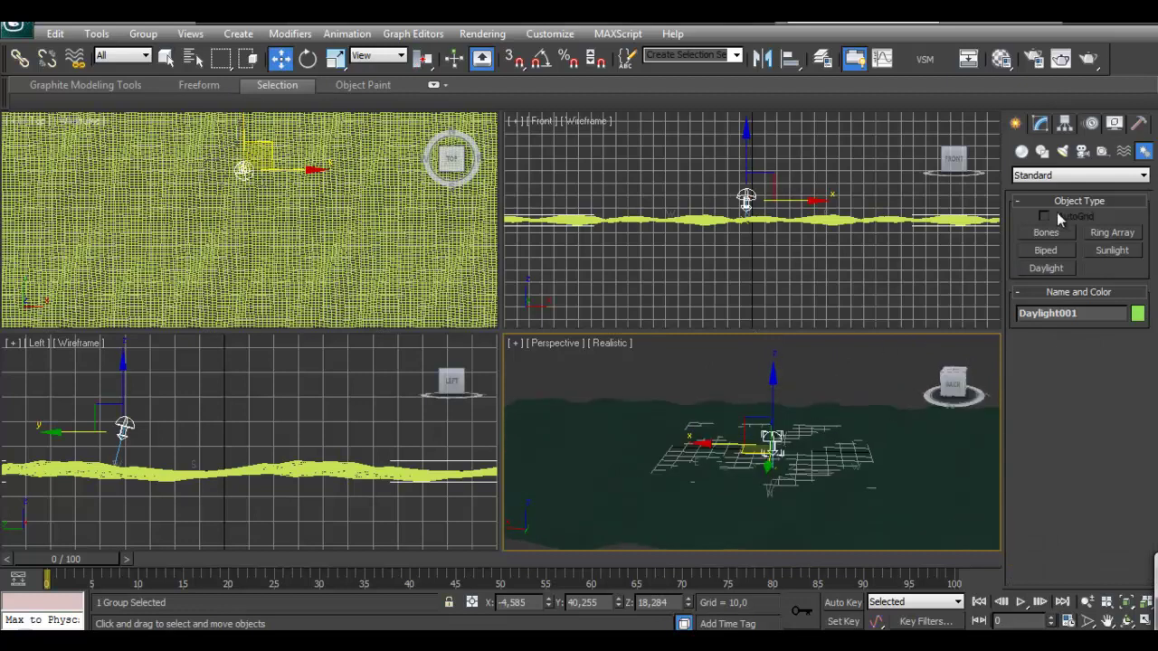
pyautogui.click(1038, 122)
pyautogui.moveTo(968, 396); pyautogui.dragTo(842, 399)
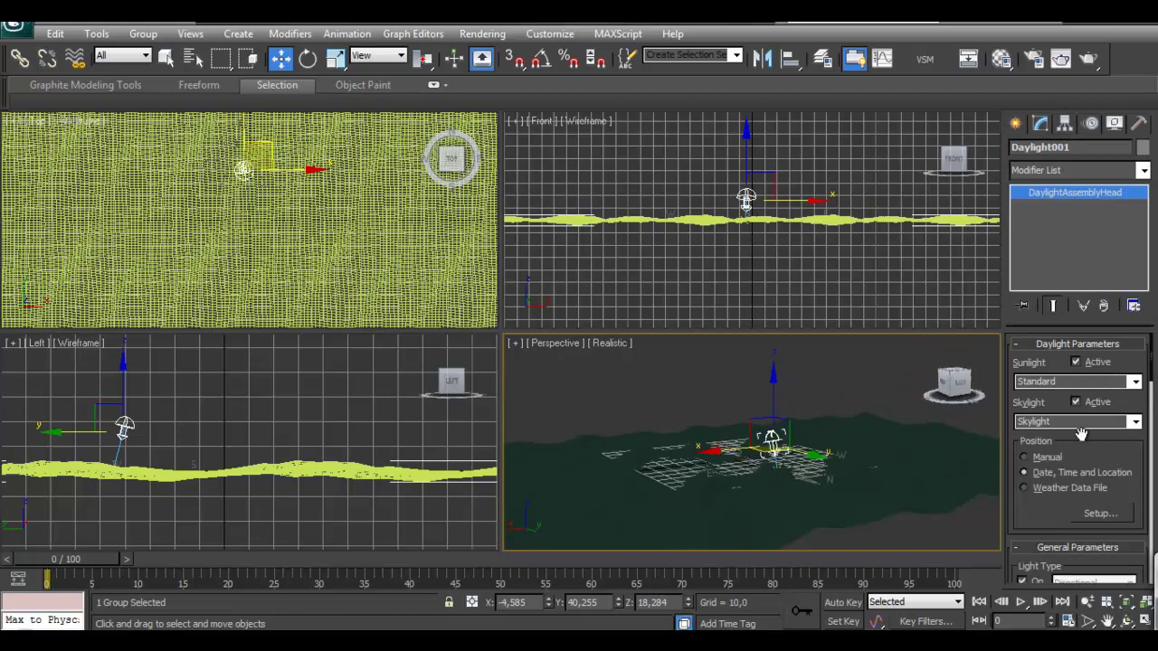
pyautogui.click(1025, 458)
# Raise the daylight head to about Z 94 and shift it in the Left viewport to about Y -37.
pyautogui.moveTo(772, 373); pyautogui.dragTo(771, 325)
pyautogui.moveTo(334, 419); pyautogui.dragTo(444, 498, button='middle')
pyautogui.scroll(-2, 369, 452)
pyautogui.moveTo(307, 360); pyautogui.dragTo(440, 366)
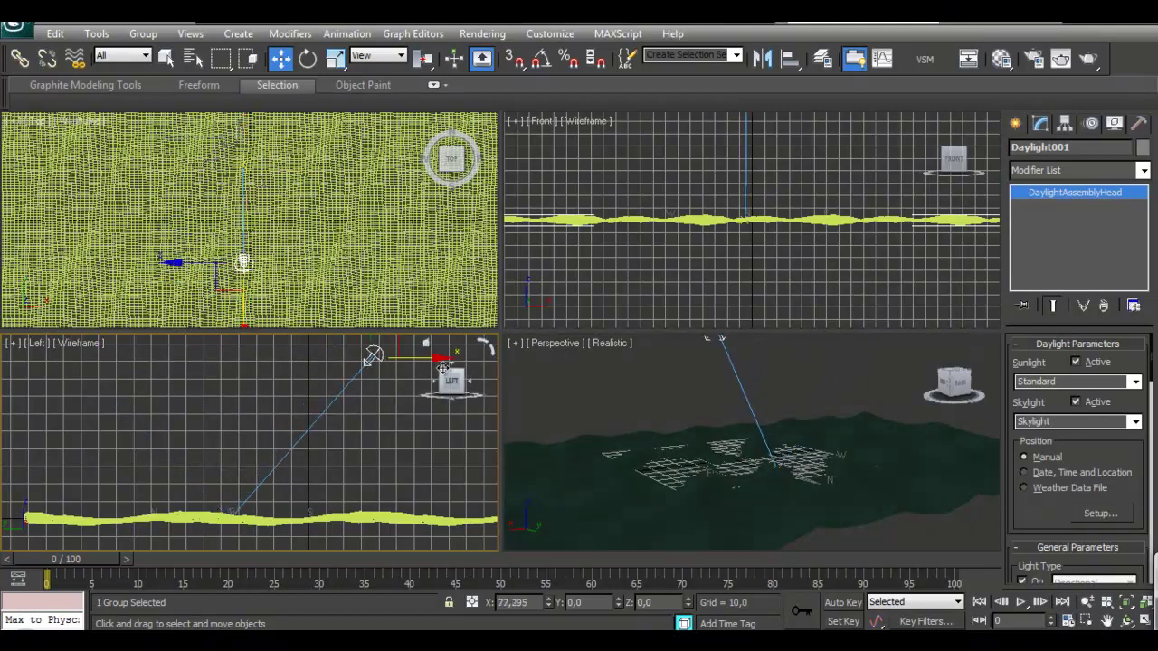
pyautogui.rightClick(841, 422)
pyautogui.moveTo(840, 421); pyautogui.dragTo(892, 407, button='middle')
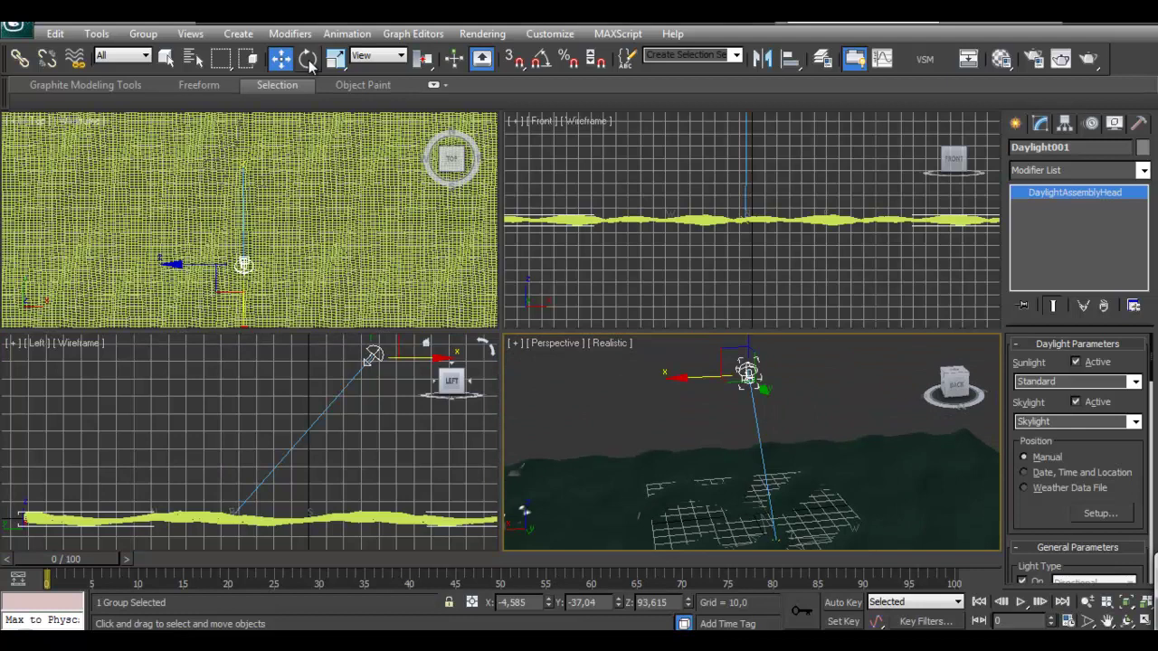
# Move the daylight head in the Top viewport to the ocean plane's far corner, about X -243, Y 144.
pyautogui.moveTo(339, 284); pyautogui.dragTo(367, 172, button='middle')
pyautogui.scroll(-3, 281, 197)
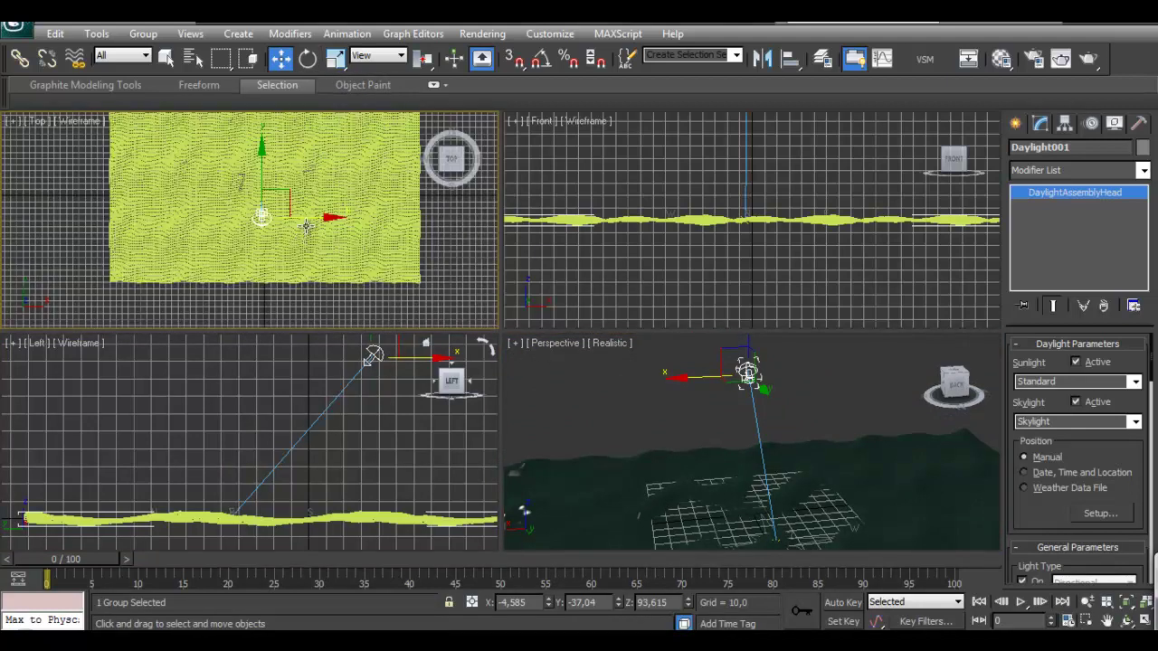
pyautogui.moveTo(287, 192); pyautogui.dragTo(412, 199)
pyautogui.moveTo(705, 460); pyautogui.dragTo(882, 455, button='middle')
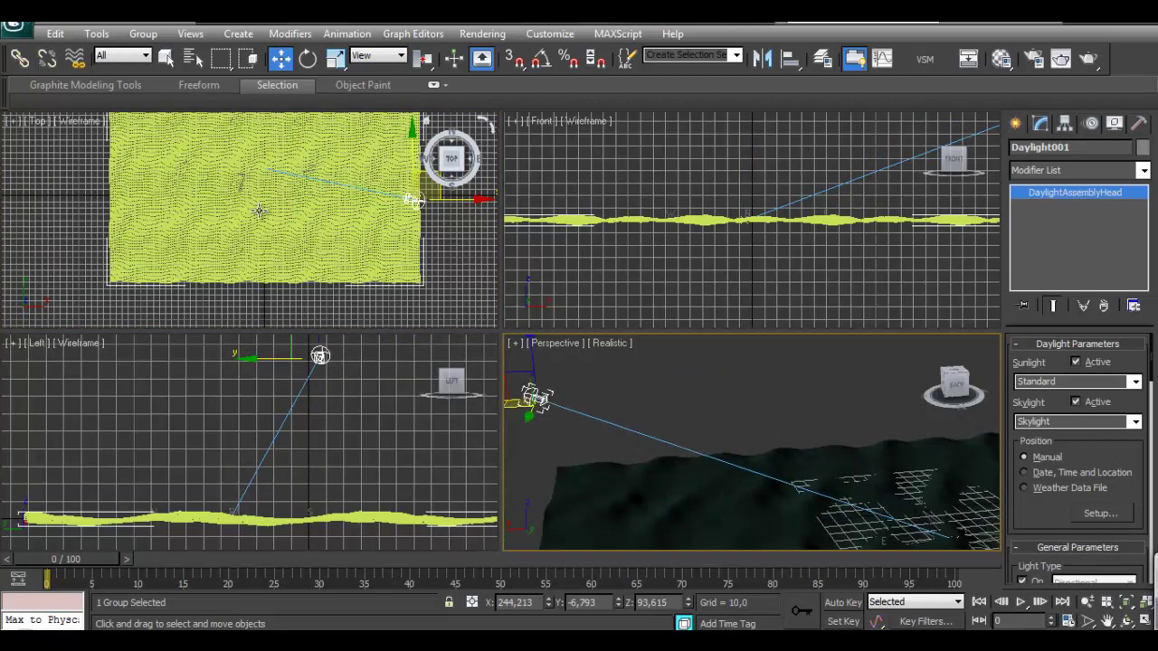
pyautogui.moveTo(404, 260); pyautogui.dragTo(390, 274, button='middle')
pyautogui.moveTo(432, 173); pyautogui.dragTo(124, 92)
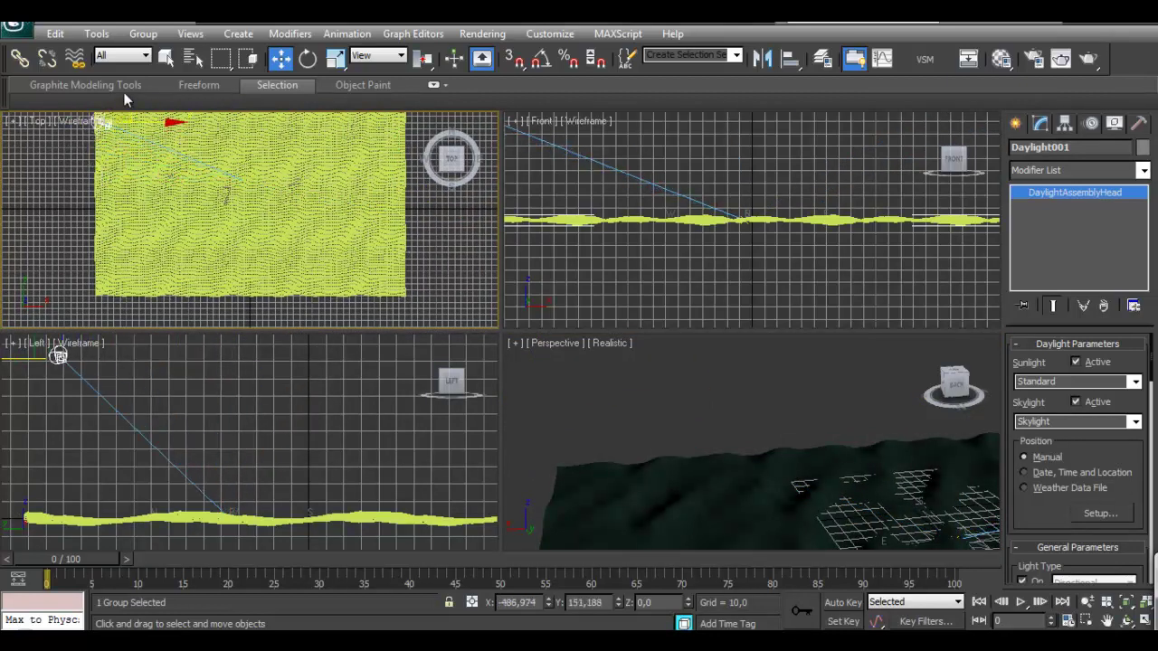
# Set the daylight system's Sunlight to mr Sun and its Skylight to mr Sky.
pyautogui.rightClick(823, 394)
pyautogui.keyDown('alt'); pyautogui.moveTo(824, 388); pyautogui.dragTo(906, 370, button='middle'); pyautogui.keyUp('alt')
pyautogui.click(983, 377)
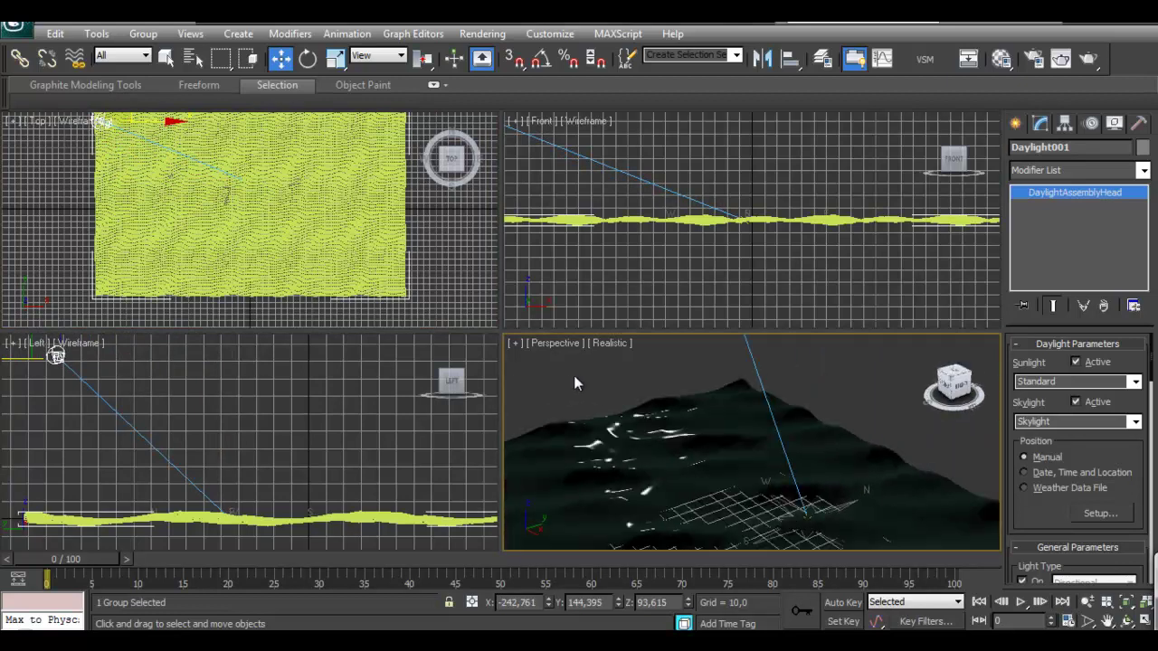
pyautogui.scroll(-3, 576, 374)
pyautogui.moveTo(840, 385); pyautogui.dragTo(859, 407, button='middle')
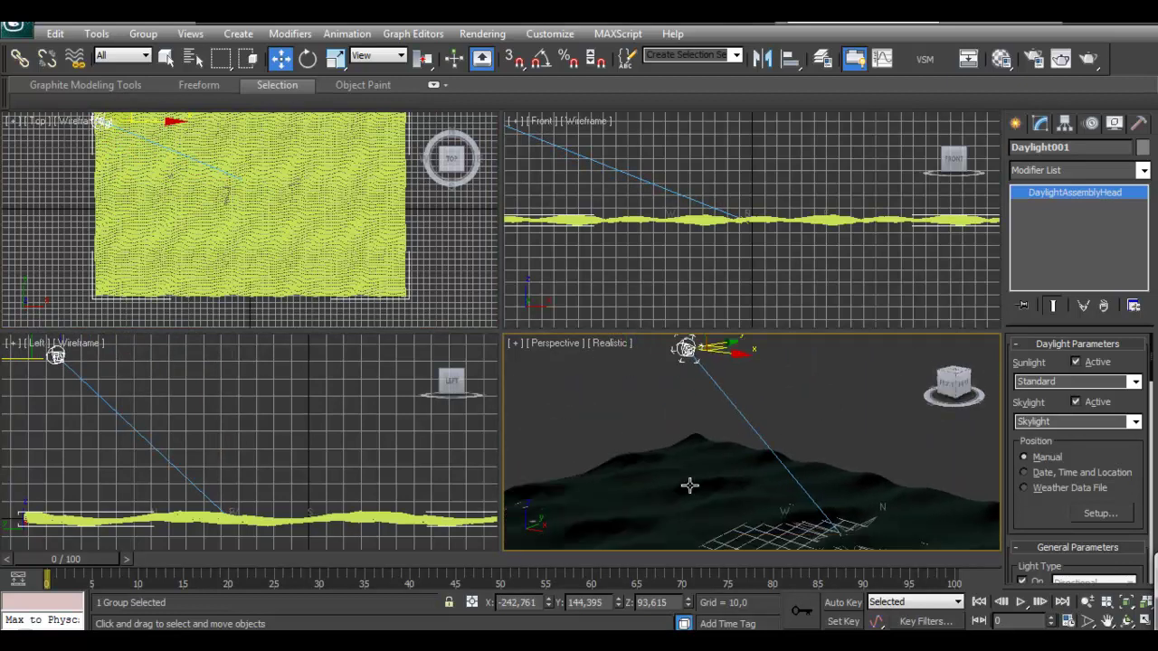
pyautogui.click(1136, 382)
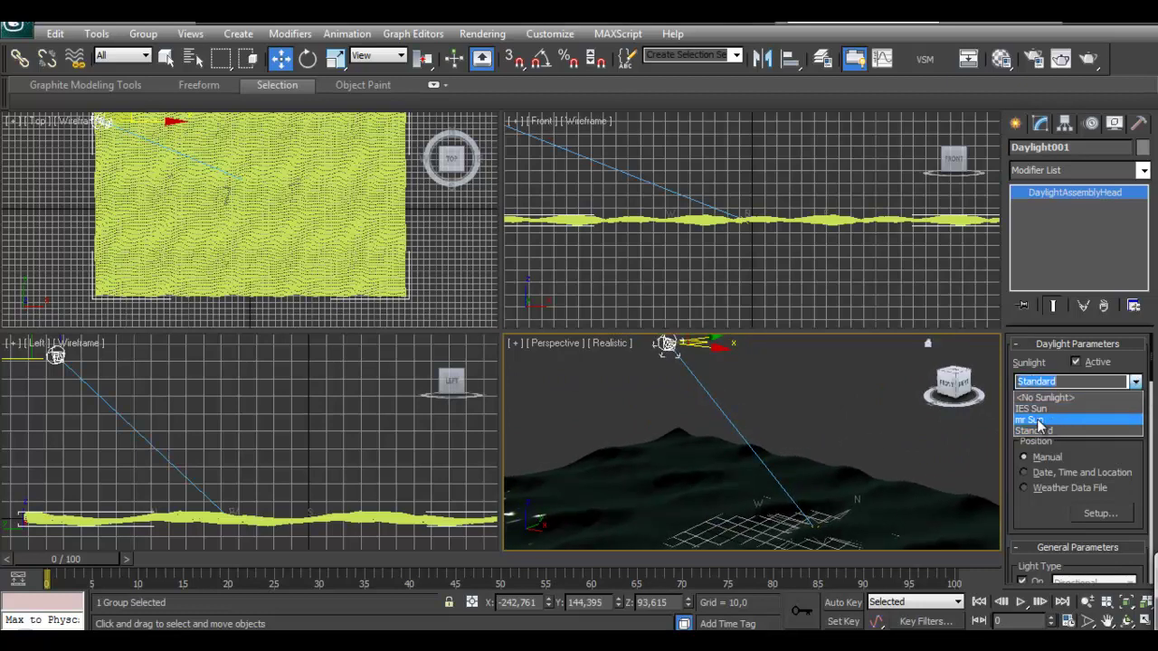
pyautogui.click(1029, 421)
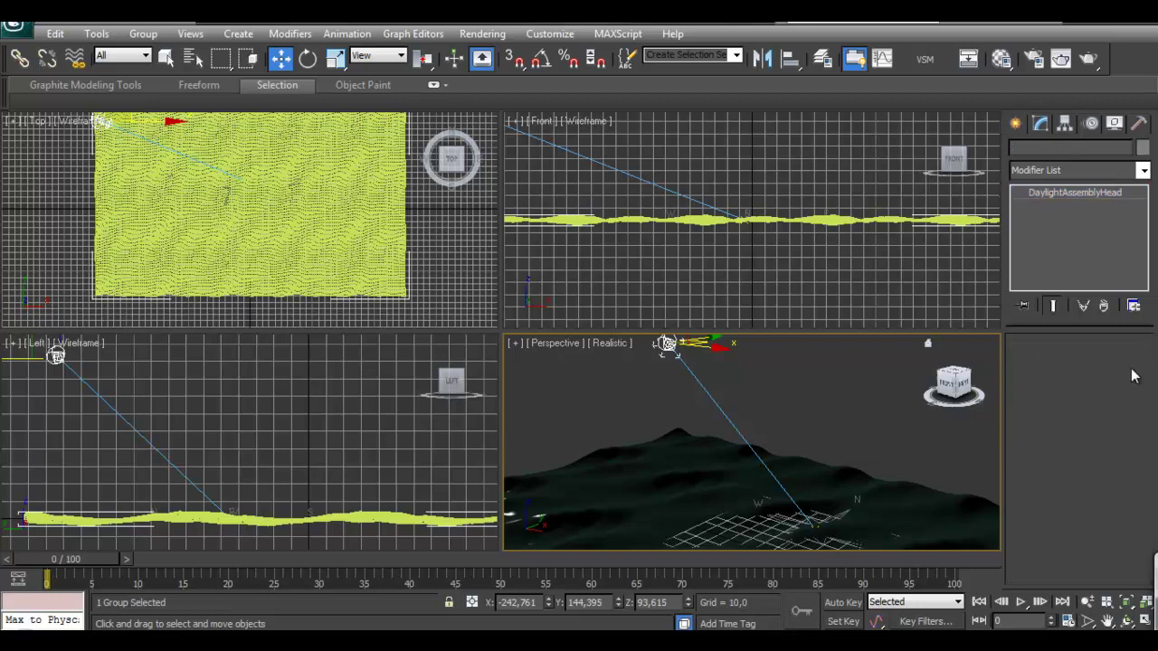
pyautogui.click(1134, 422)
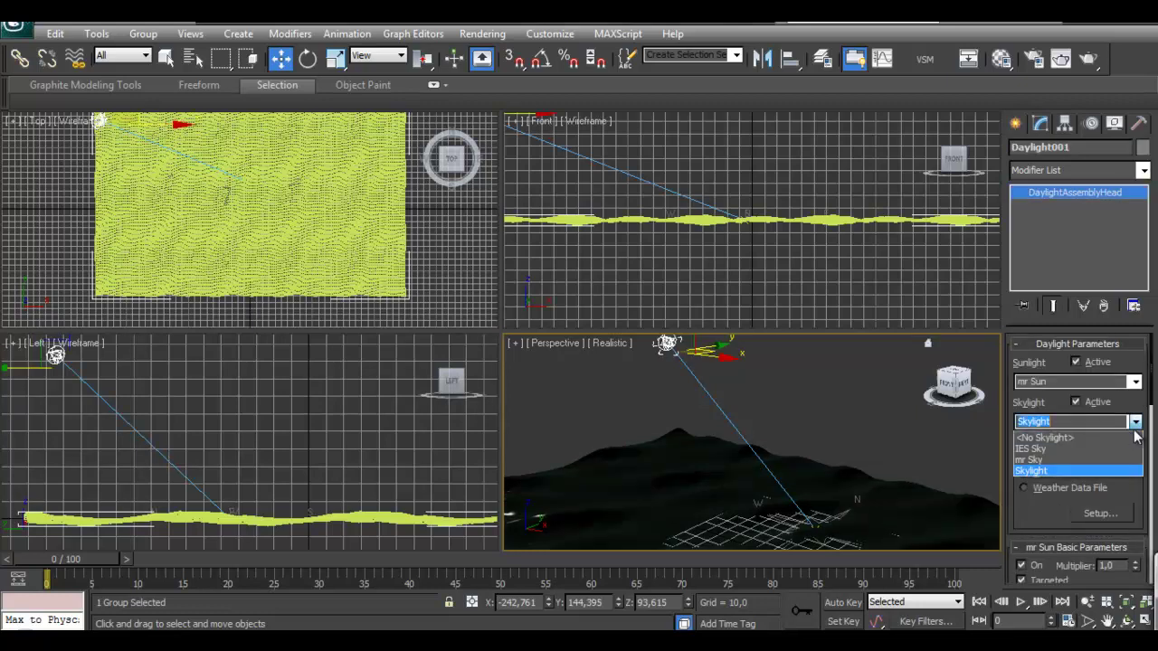
pyautogui.click(1041, 461)
pyautogui.click(643, 403)
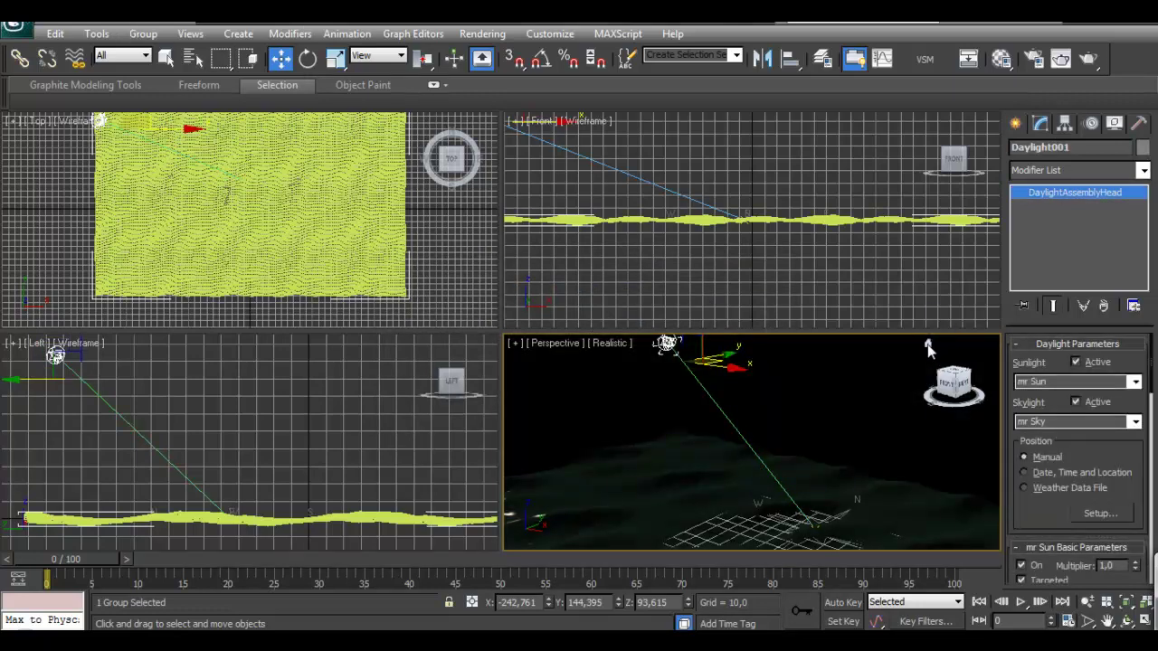
# Set the mr Sky multiplier to 1.74, horizon height to -1.5 and horizon blur to 0.5.
pyautogui.moveTo(1103, 447); pyautogui.dragTo(1104, 215)
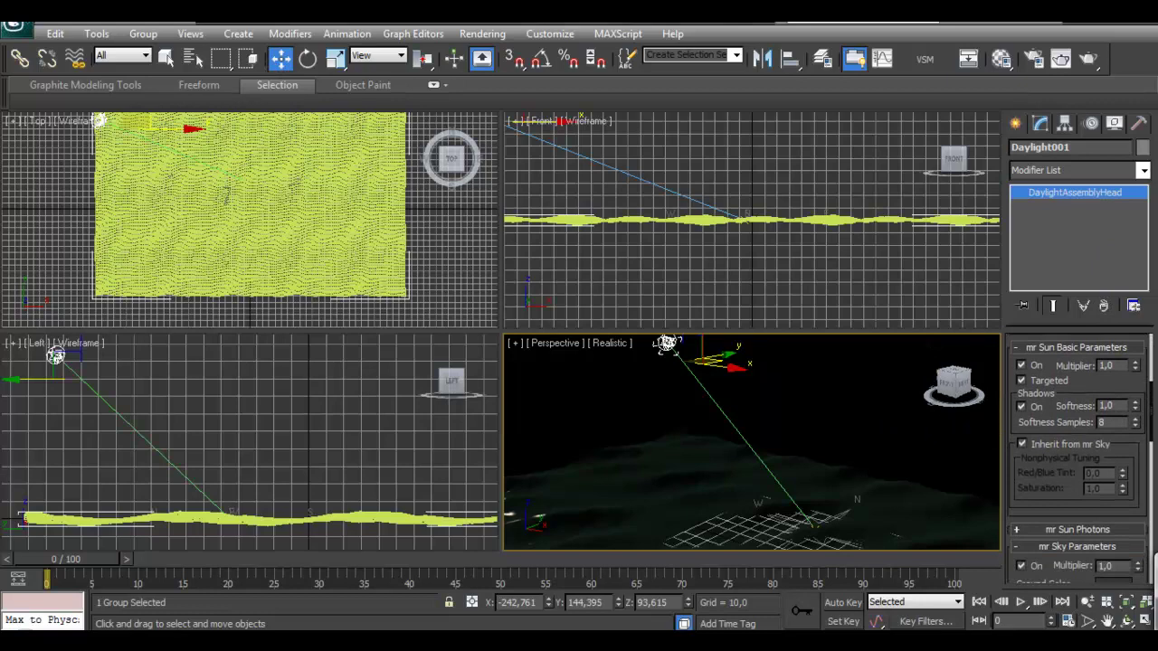
pyautogui.scroll(-4, 1145, 444)
pyautogui.press('q')
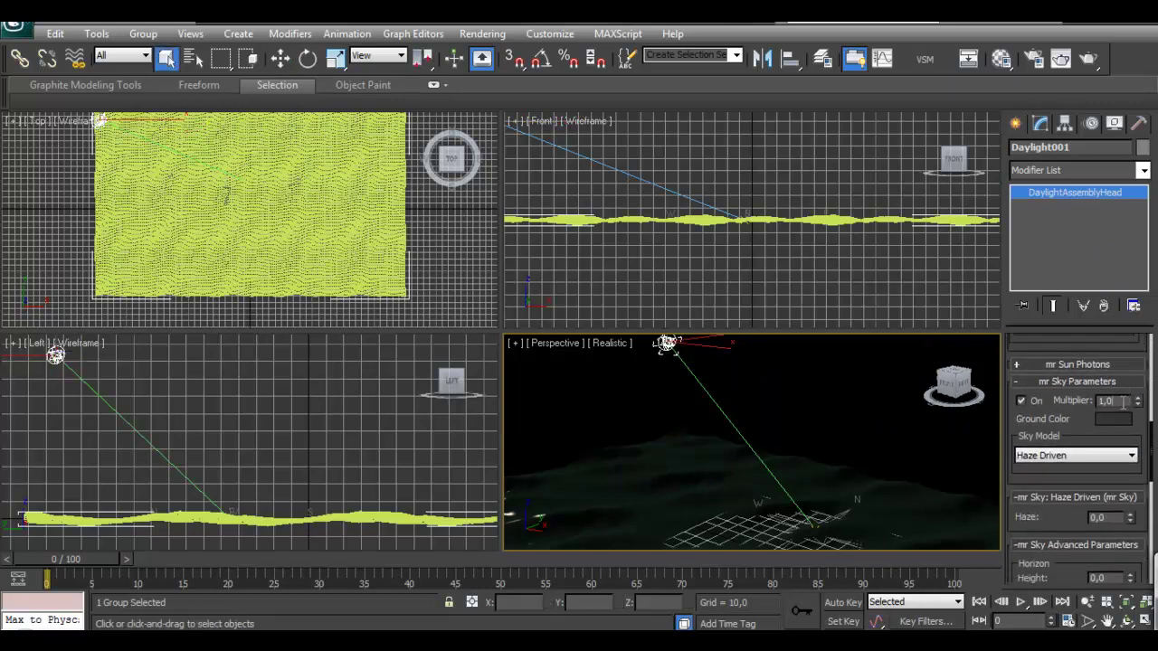
pyautogui.scroll(-1, 1137, 395)
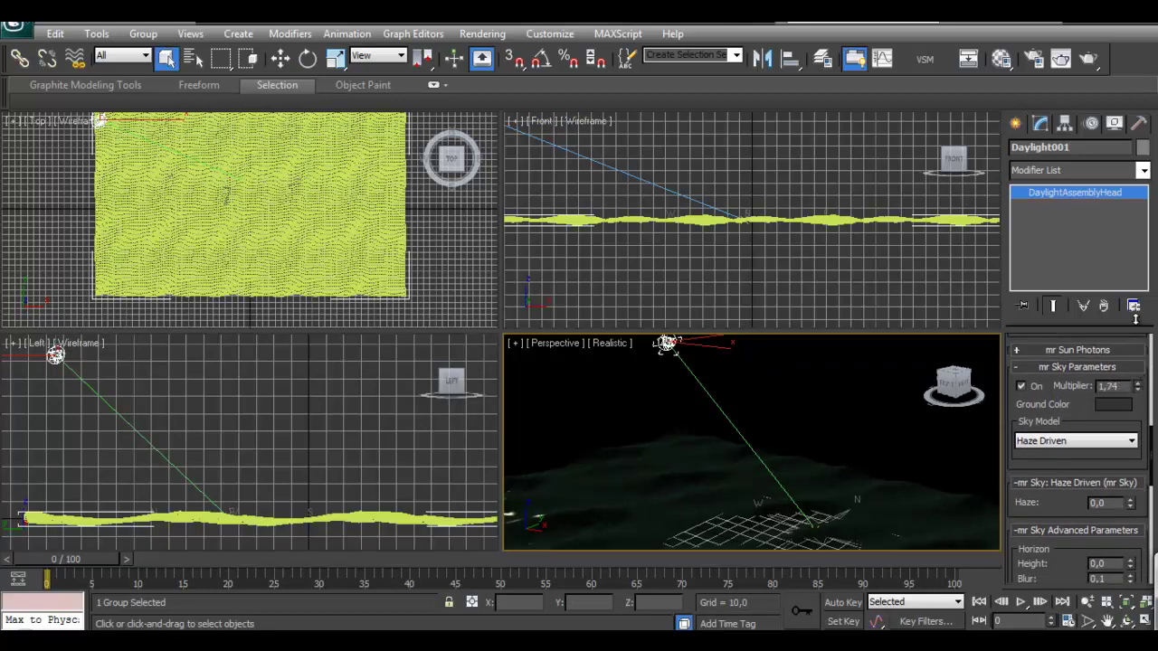
pyautogui.scroll(-3, 1147, 503)
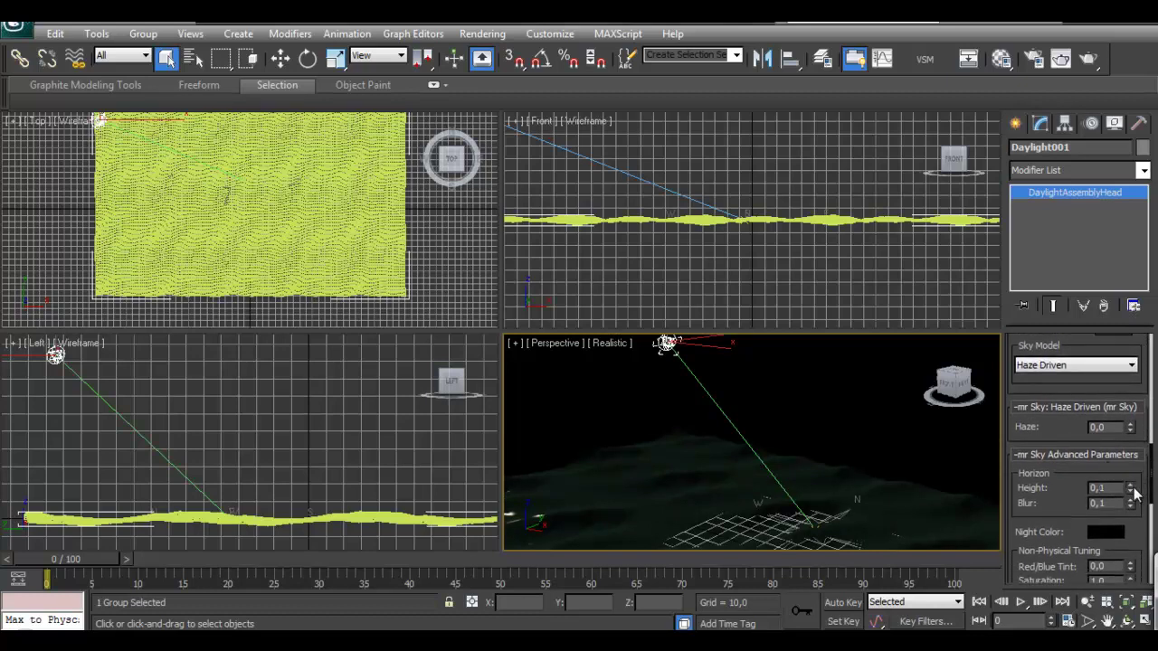
pyautogui.moveTo(847, 397); pyautogui.dragTo(834, 375, button='middle')
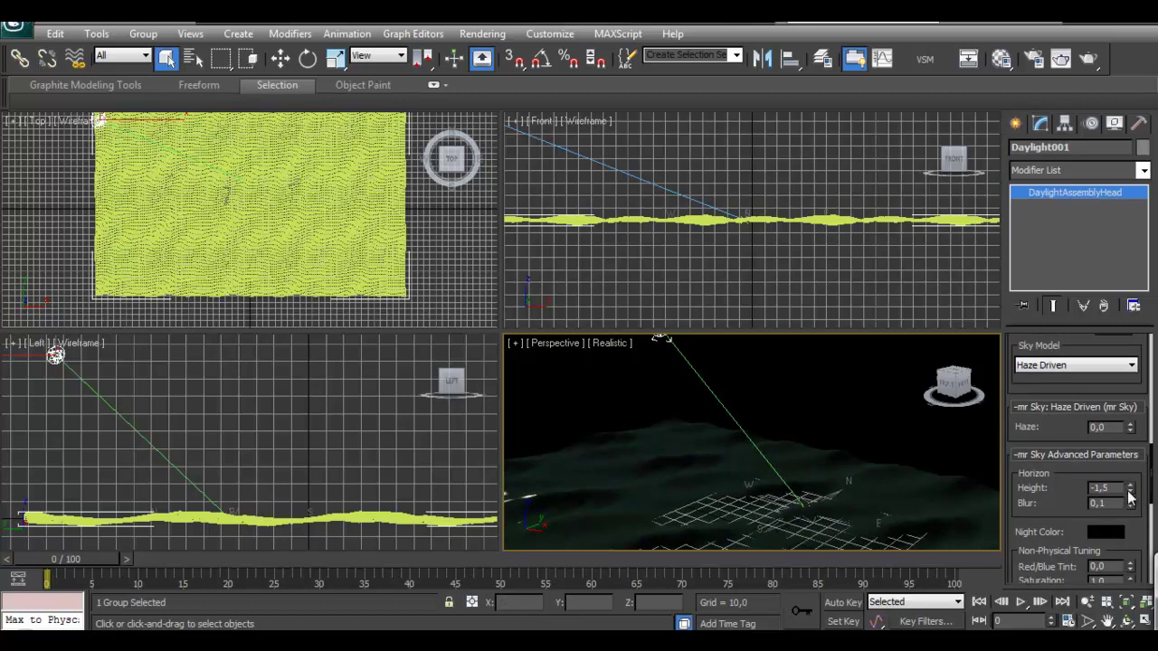
pyautogui.moveTo(1086, 486); pyautogui.dragTo(1085, 476)
pyautogui.moveTo(752, 396); pyautogui.dragTo(751, 461, button='middle')
# Lower the daylight head in the Left viewport to about Z 41 and shift it outward to about Y 176.
pyautogui.moveTo(179, 386); pyautogui.dragTo(227, 364, button='middle')
pyautogui.click(281, 57)
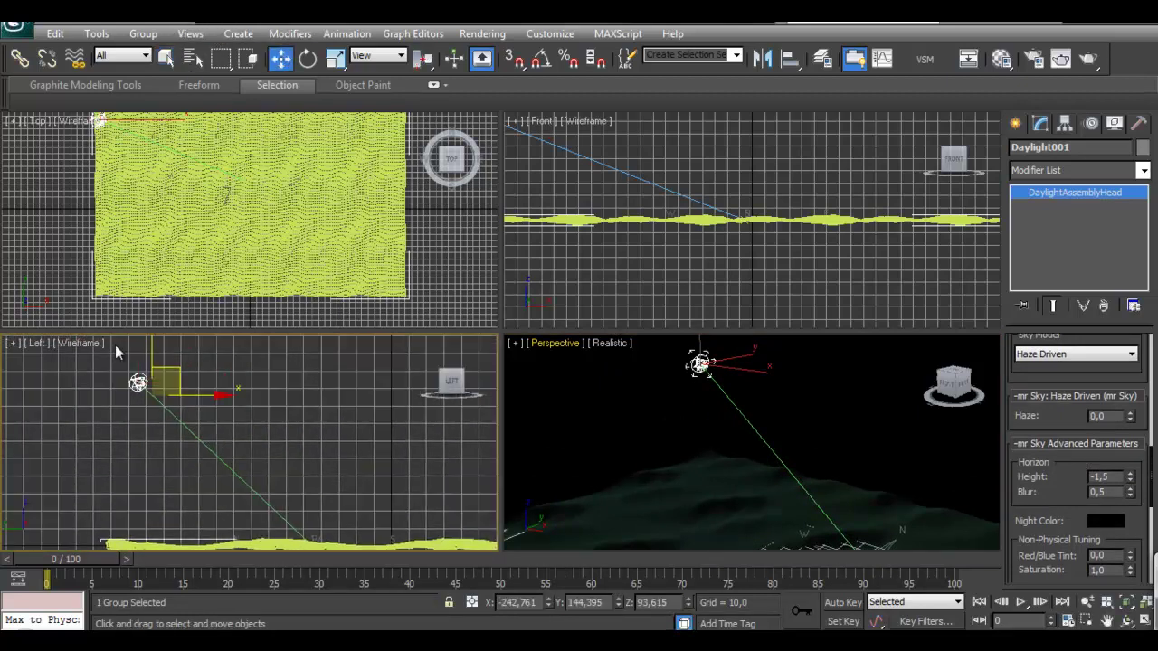
pyautogui.moveTo(150, 347); pyautogui.dragTo(161, 429)
pyautogui.moveTo(251, 416); pyautogui.dragTo(288, 409, button='middle')
pyautogui.moveTo(253, 474); pyautogui.dragTo(201, 474)
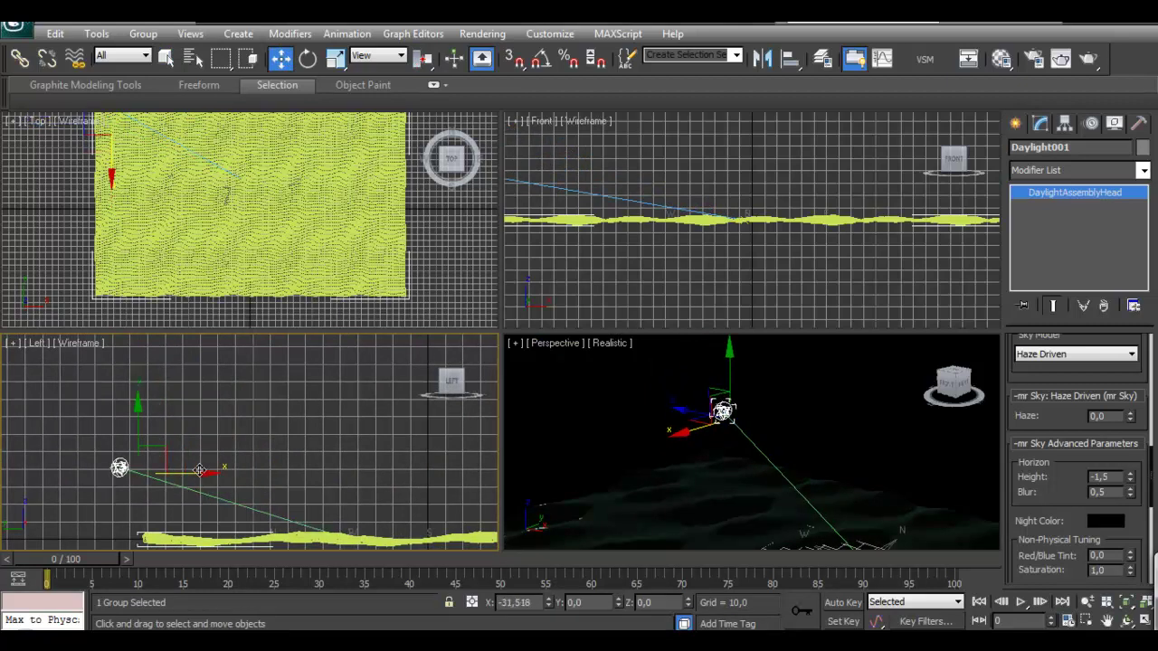
pyautogui.keyDown('alt'); pyautogui.moveTo(718, 454); pyautogui.dragTo(878, 376, button='middle'); pyautogui.keyUp('alt')
# Create a target camera in the Top viewport from about X 335, Y -131 towards the ocean's centre, and show its view in the Perspective viewport.
pyautogui.click(1015, 123)
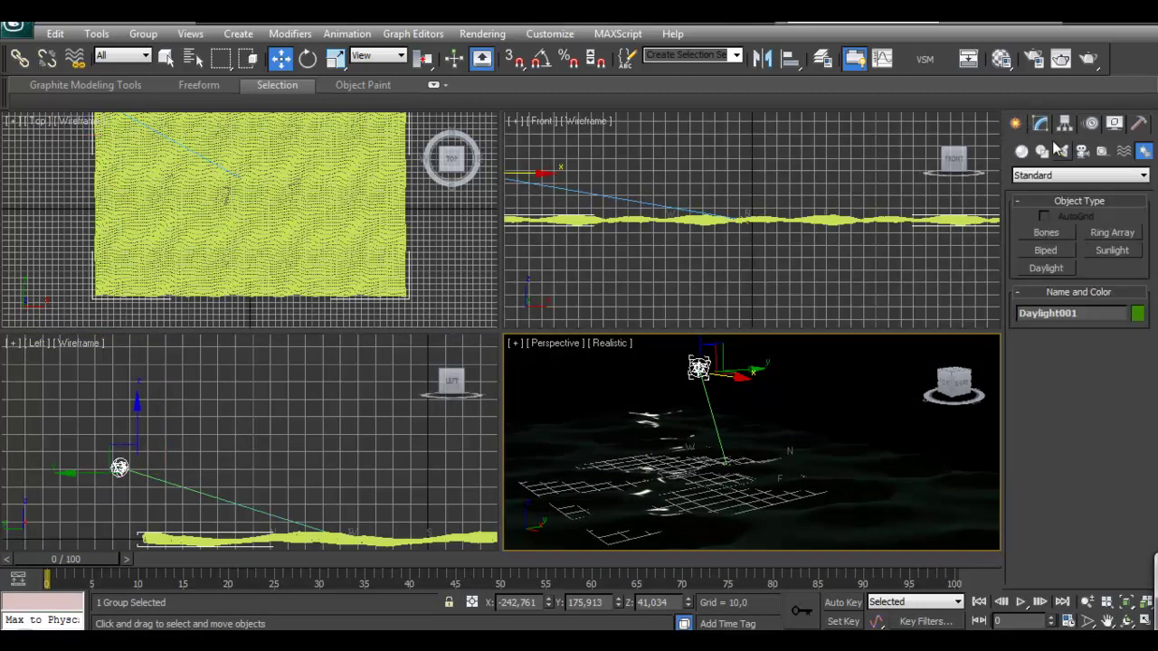
pyautogui.click(1083, 152)
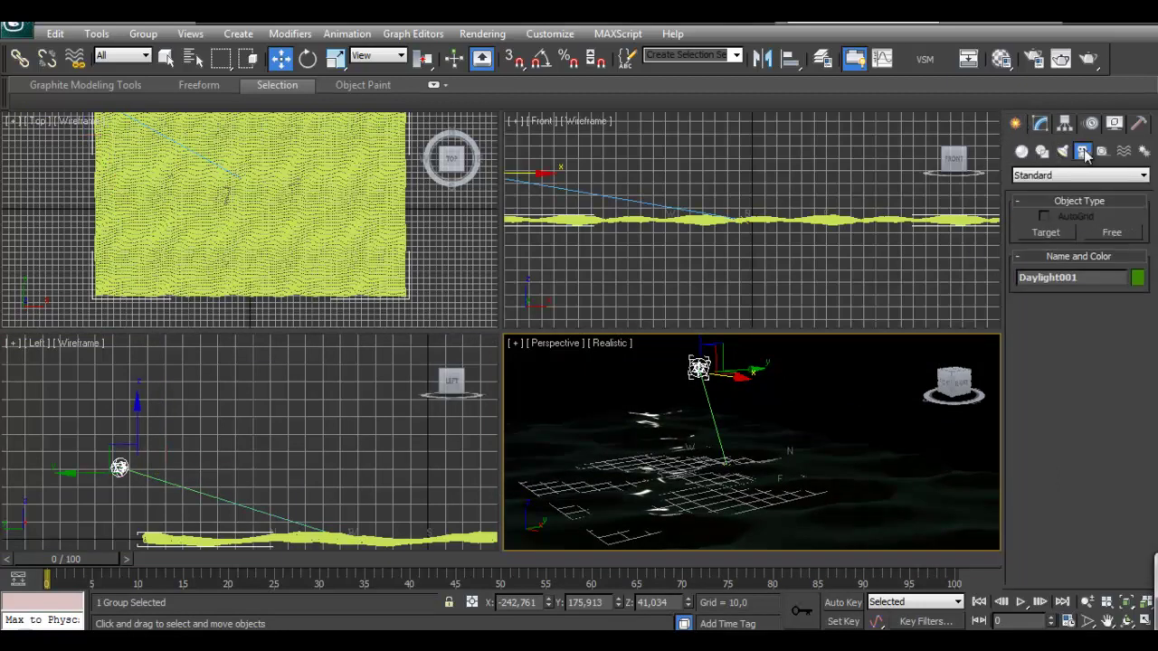
pyautogui.click(1045, 233)
pyautogui.moveTo(374, 241); pyautogui.dragTo(350, 234, button='middle')
pyautogui.moveTo(433, 272); pyautogui.dragTo(254, 187)
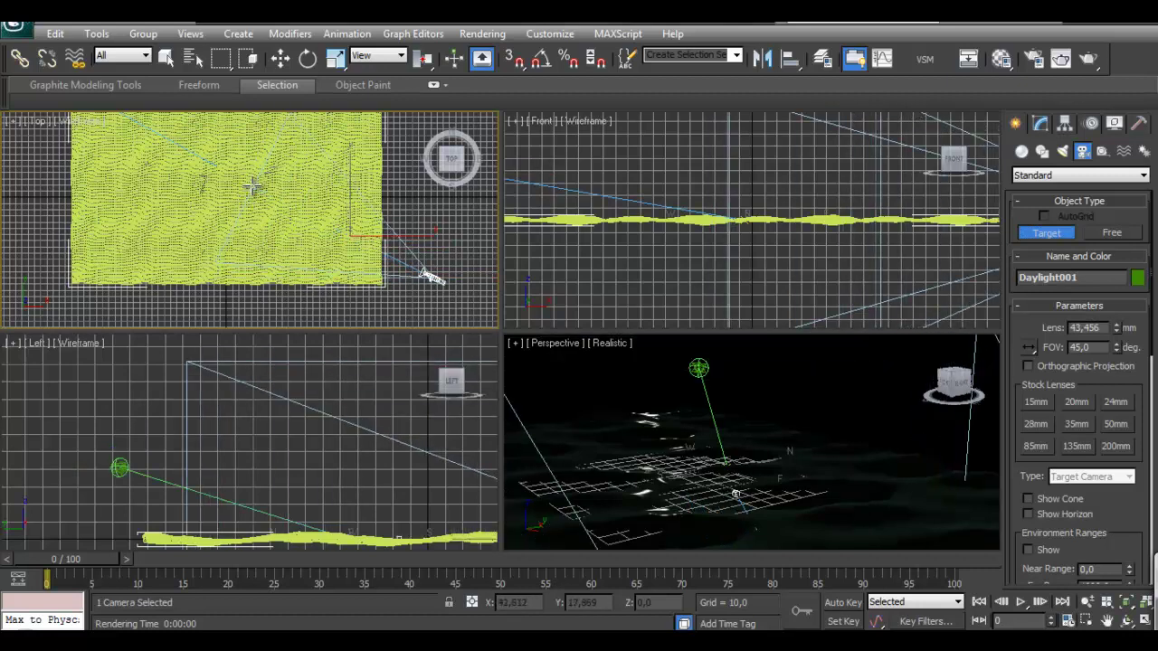
pyautogui.press('w')
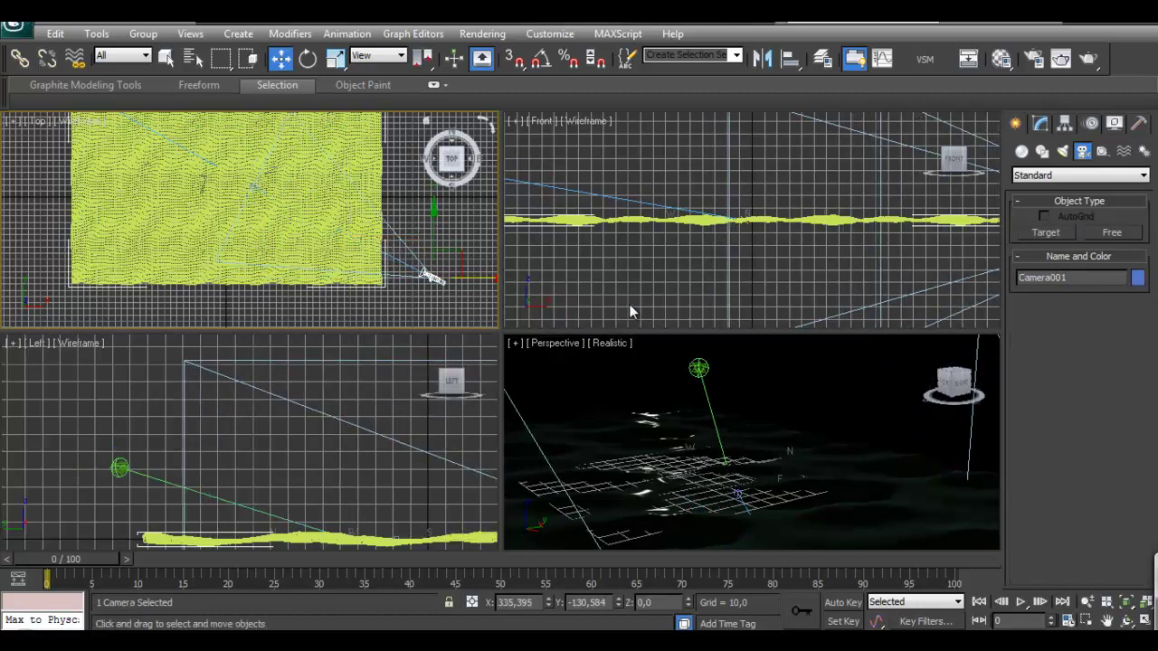
pyautogui.moveTo(800, 429); pyautogui.dragTo(815, 392, button='middle')
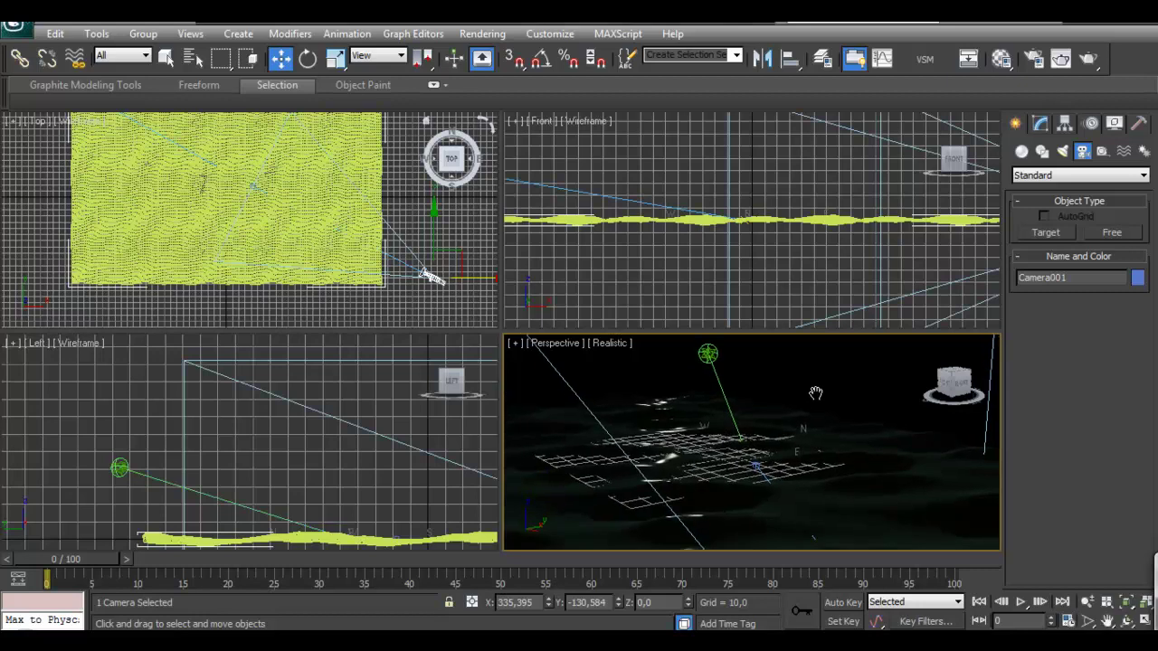
pyautogui.press('c')
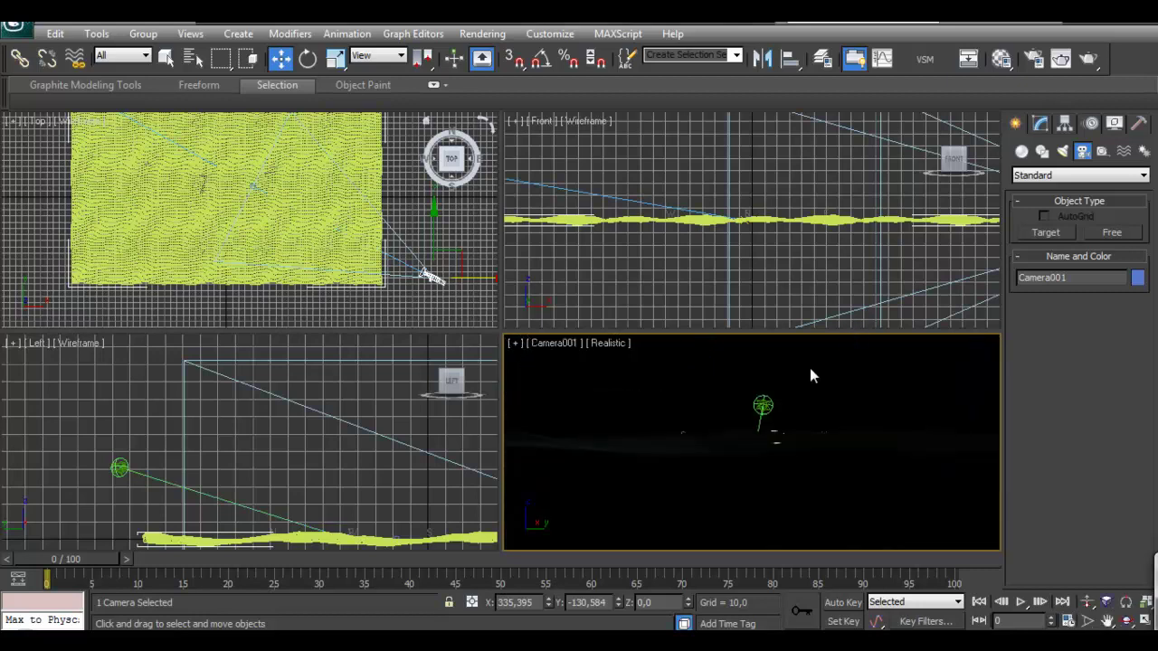
# Raise the camera above the ocean surface in the Left viewport to about Z 37.
pyautogui.moveTo(296, 186); pyautogui.dragTo(328, 228, button='middle')
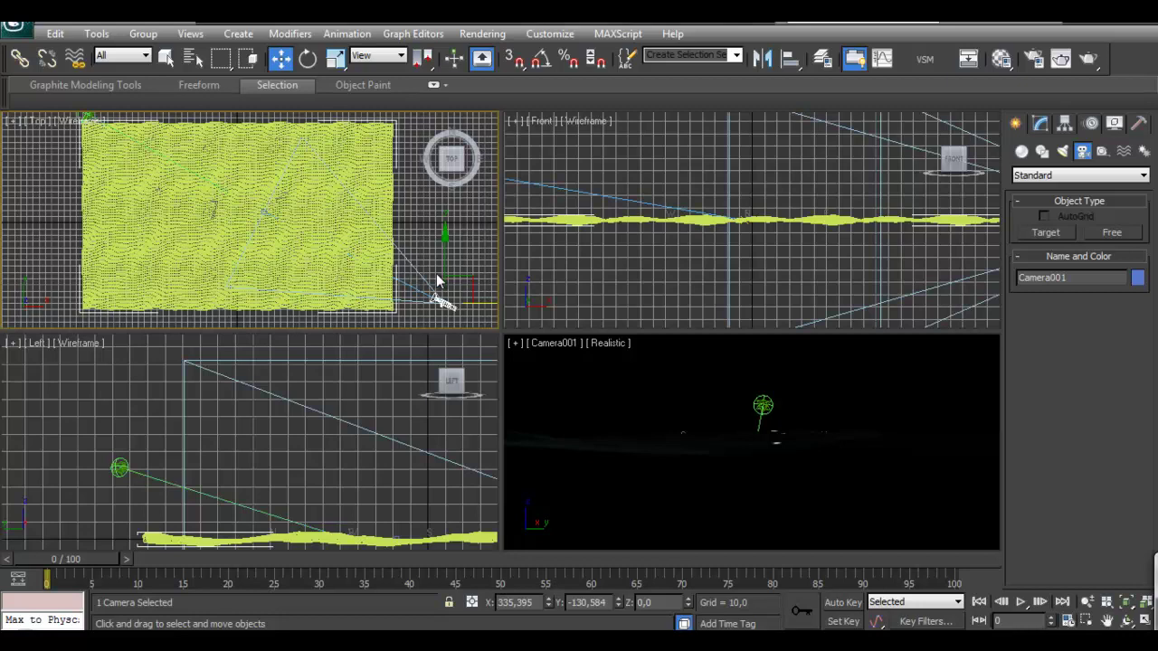
pyautogui.moveTo(385, 425); pyautogui.dragTo(271, 408, button='middle')
pyautogui.scroll(-2, 271, 408)
pyautogui.moveTo(453, 439); pyautogui.dragTo(454, 397)
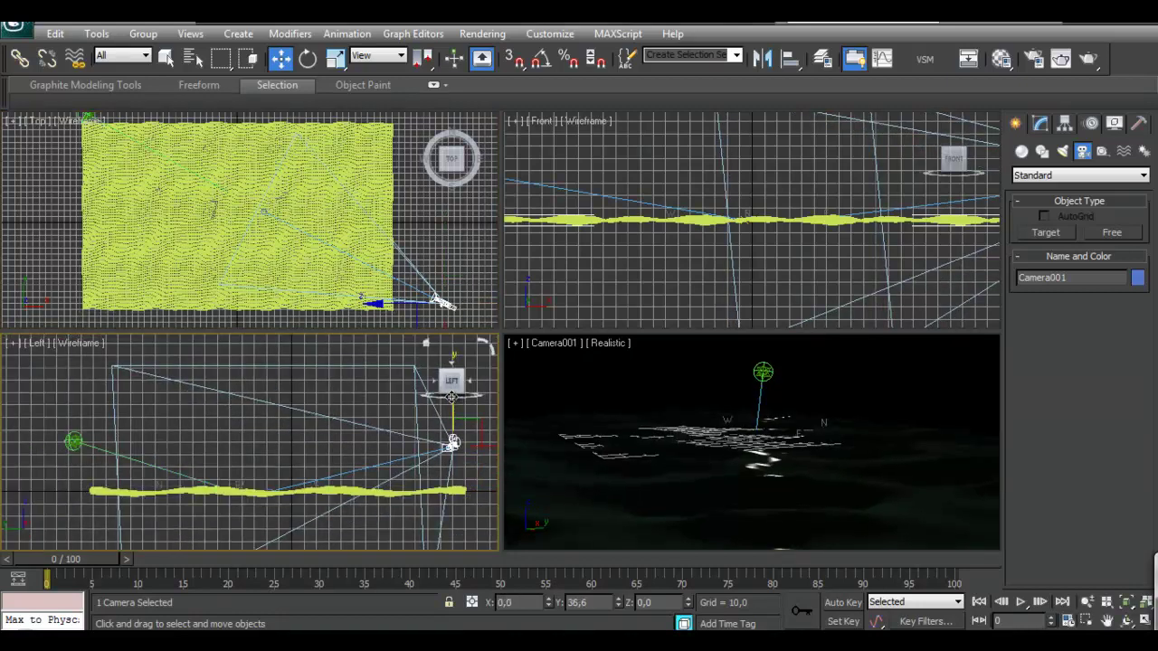
pyautogui.moveTo(339, 427); pyautogui.dragTo(347, 423, button='middle')
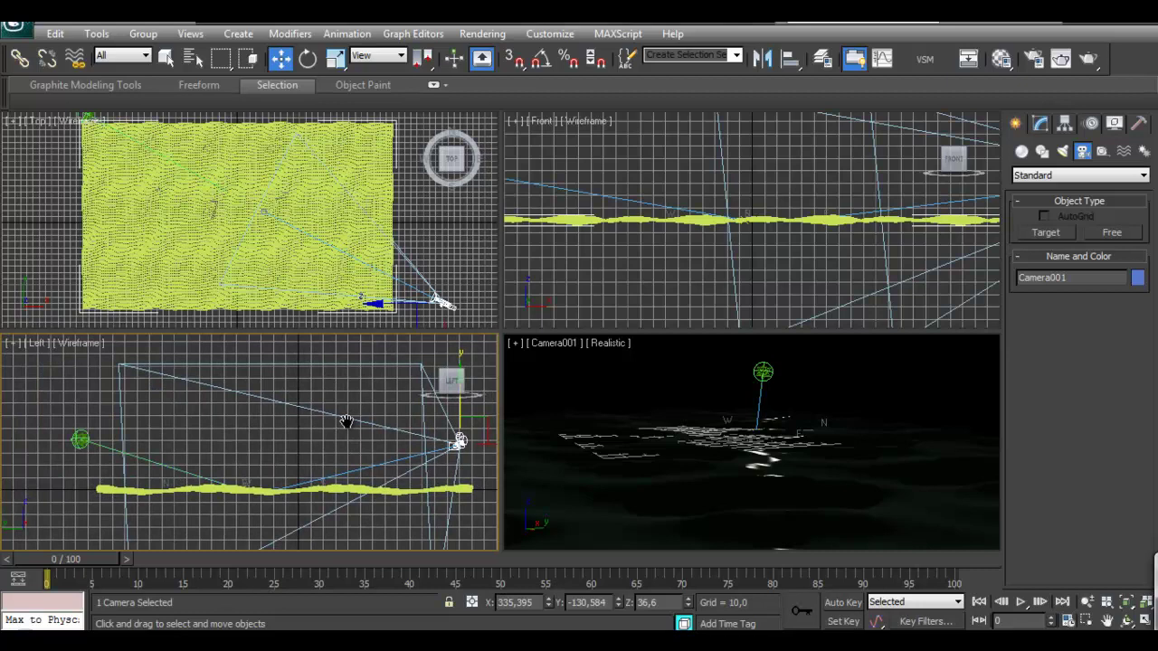
# Lift the camera target slightly above the water and move the camera inward to about X 257, Y -103.
pyautogui.click(266, 211)
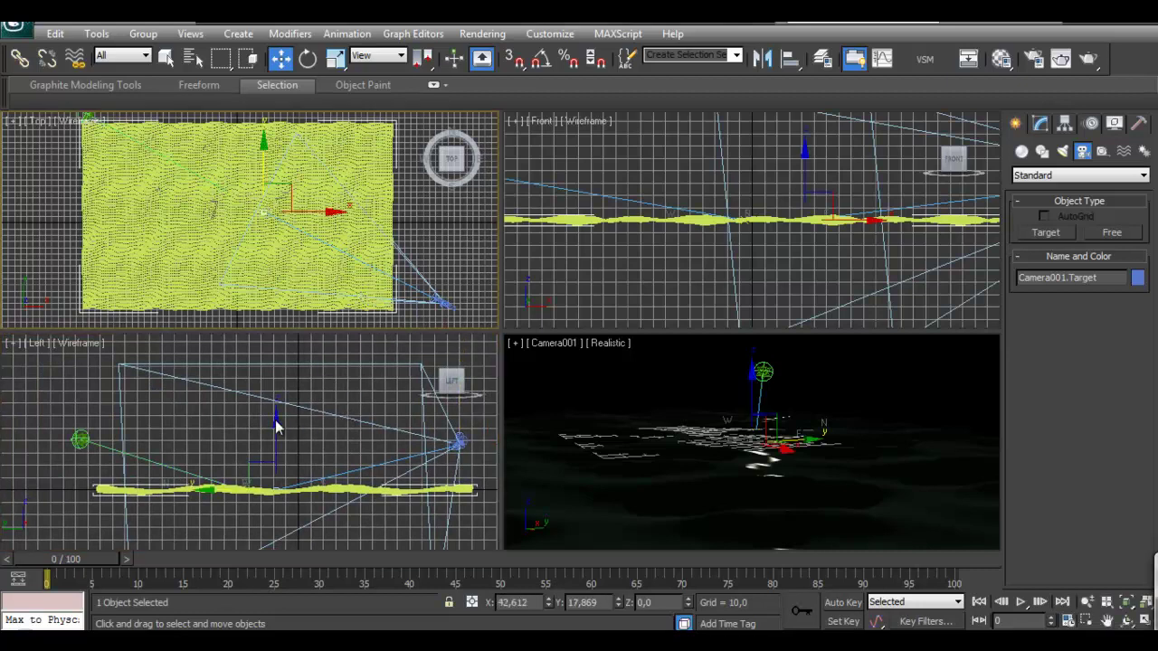
pyautogui.moveTo(441, 302); pyautogui.dragTo(379, 260)
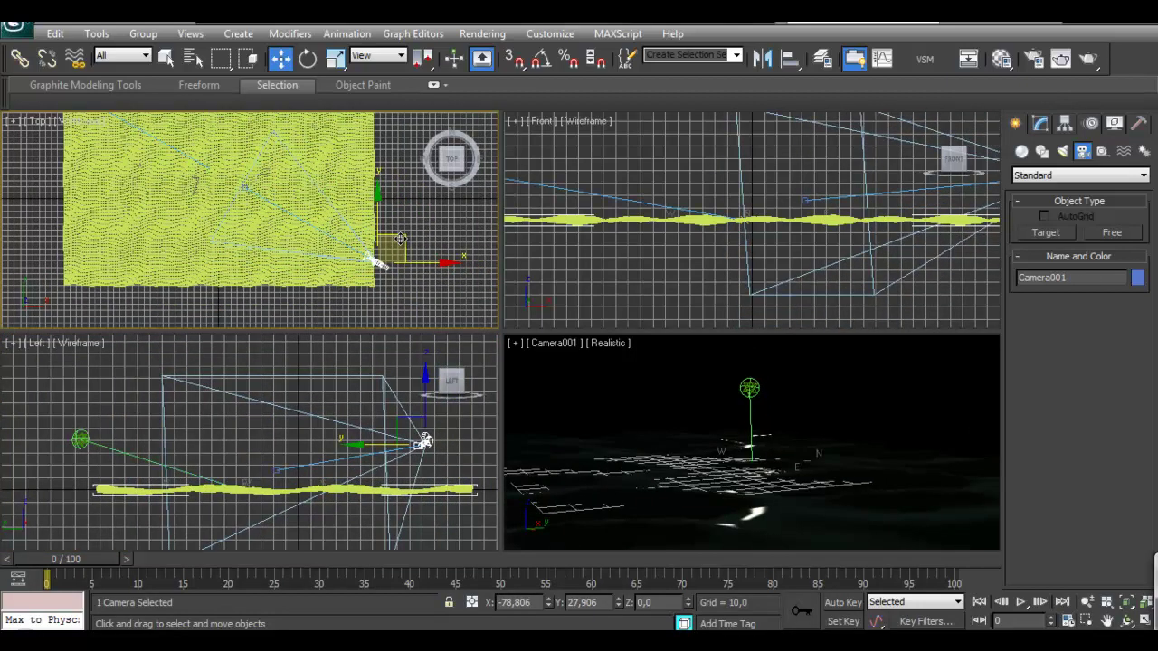
# Reposition the daylight head from the camera view to about Y 121, Z 51.
pyautogui.rightClick(677, 407)
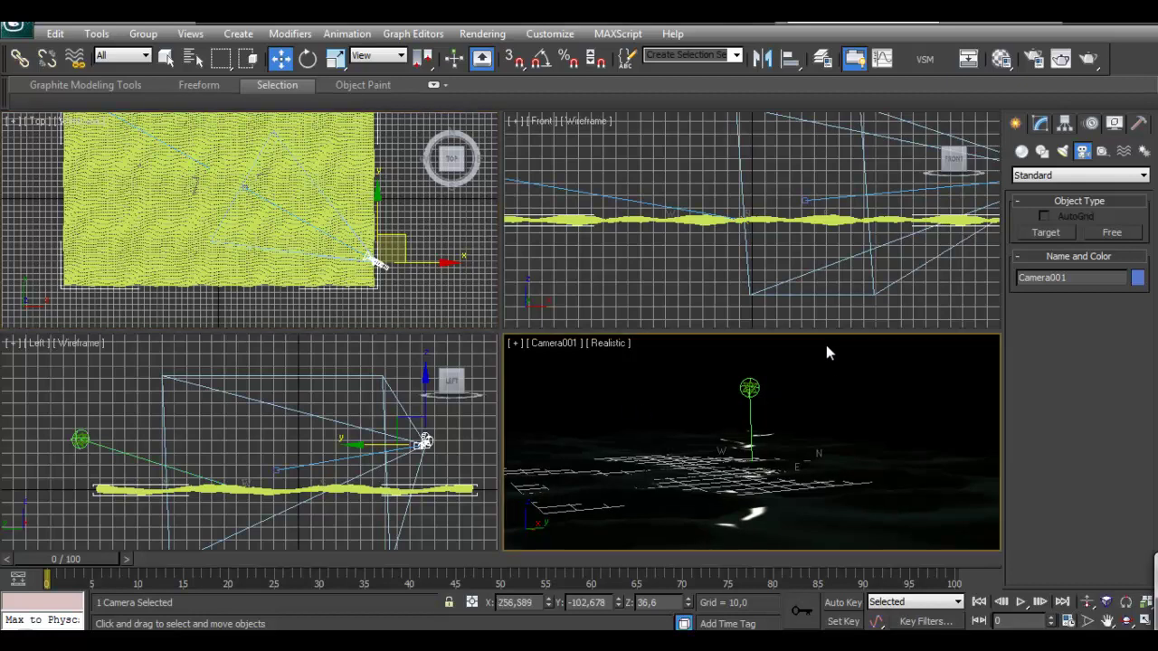
pyautogui.click(750, 387)
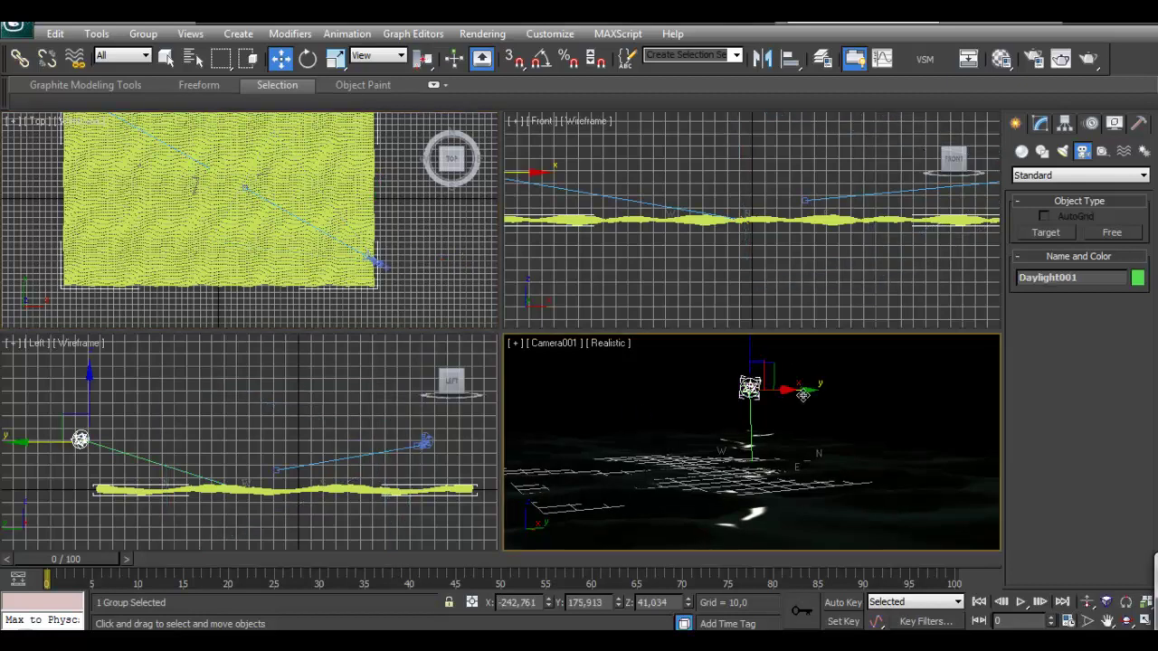
pyautogui.moveTo(795, 391); pyautogui.dragTo(712, 349)
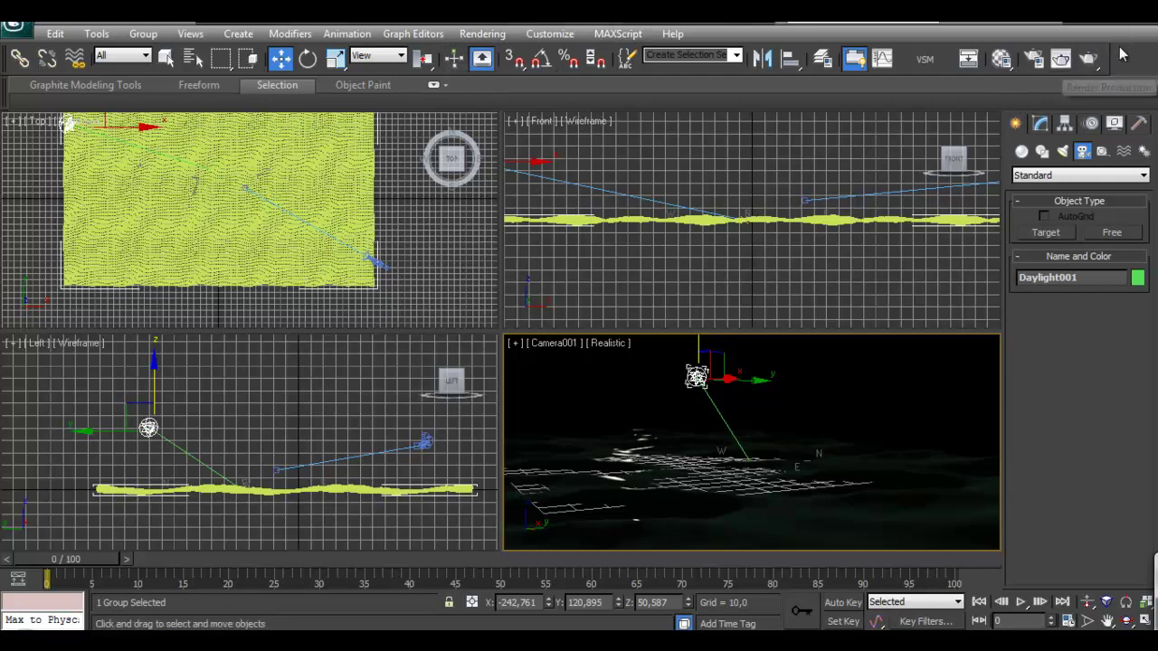
# Look over the Render Setup settings, then render the Camera001 view and close the rendered image after inspecting it.
pyautogui.click(482, 34)
pyautogui.click(507, 73)
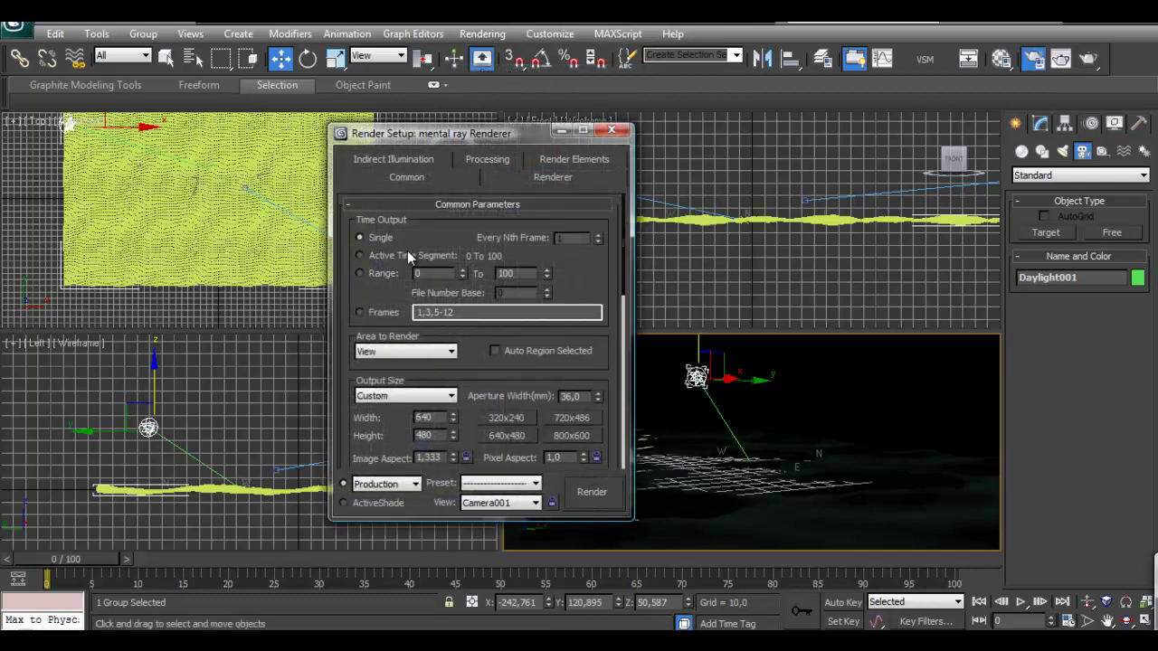
pyautogui.click(612, 131)
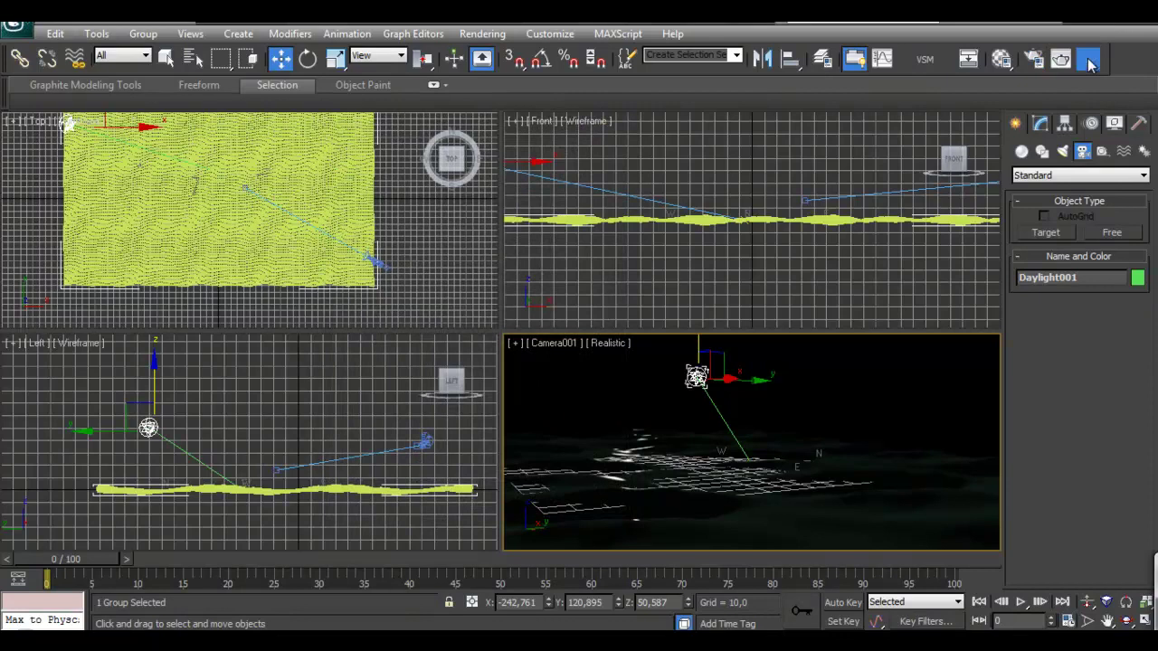
pyautogui.click(1088, 58)
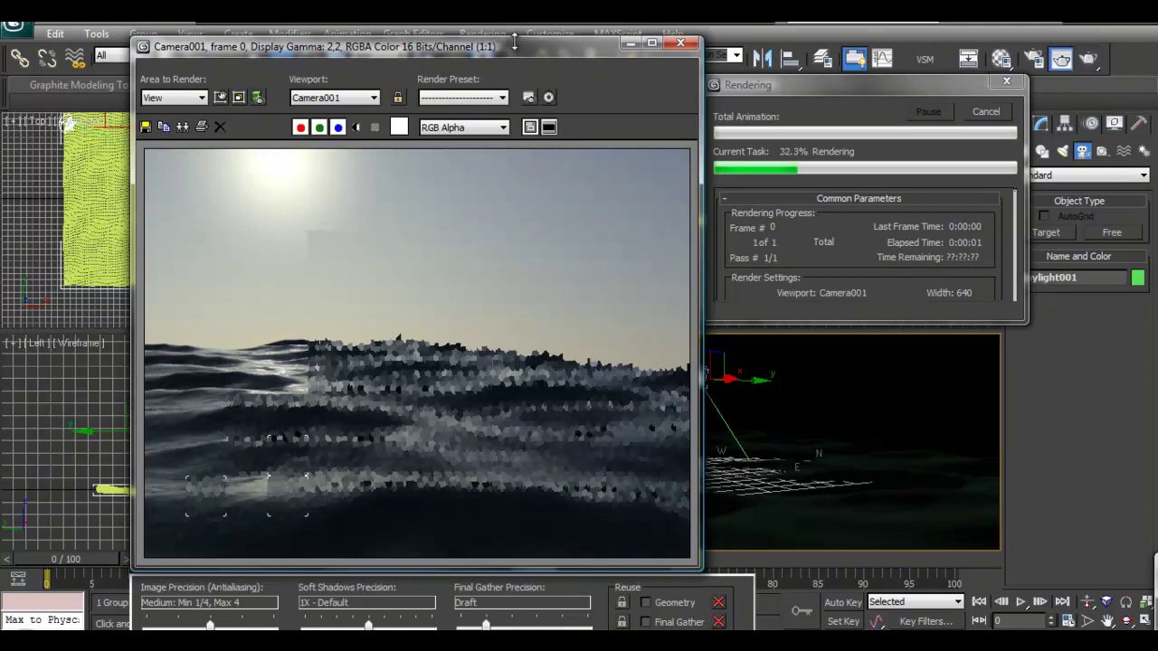
pyautogui.moveTo(500, 49); pyautogui.dragTo(513, 47)
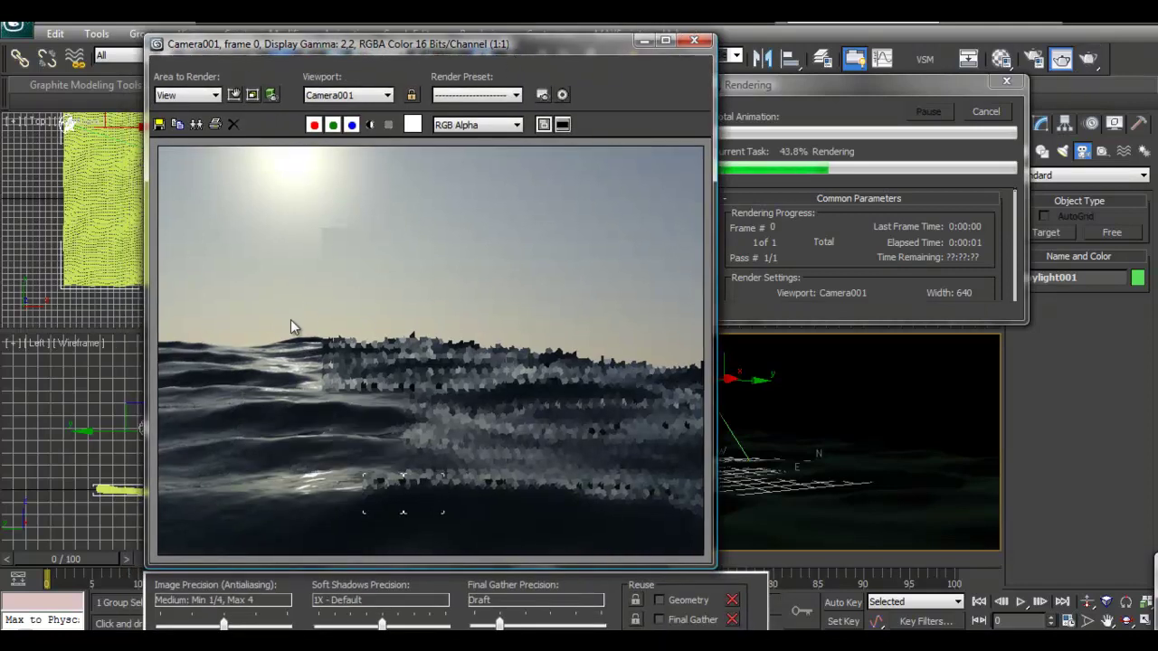
pyautogui.moveTo(390, 45); pyautogui.dragTo(383, 24)
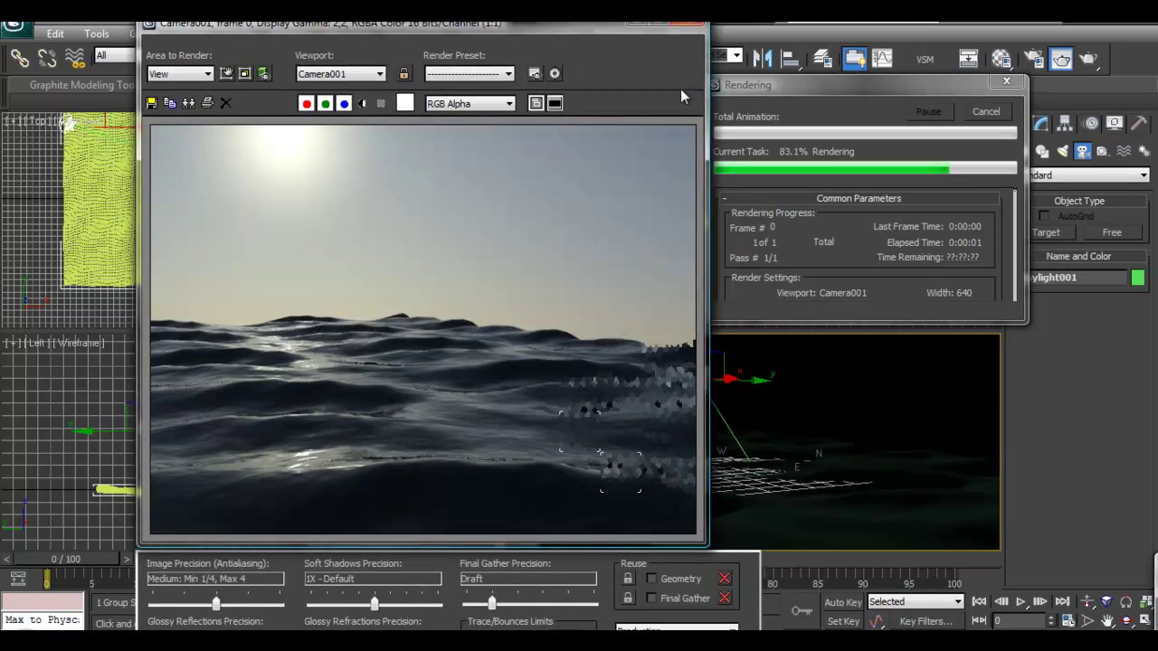
pyautogui.moveTo(595, 26)
pyautogui.mouseDown()
pyautogui.moveTo(575, 4)
pyautogui.moveTo(590, 26)
pyautogui.mouseUp()
pyautogui.click(682, 20)
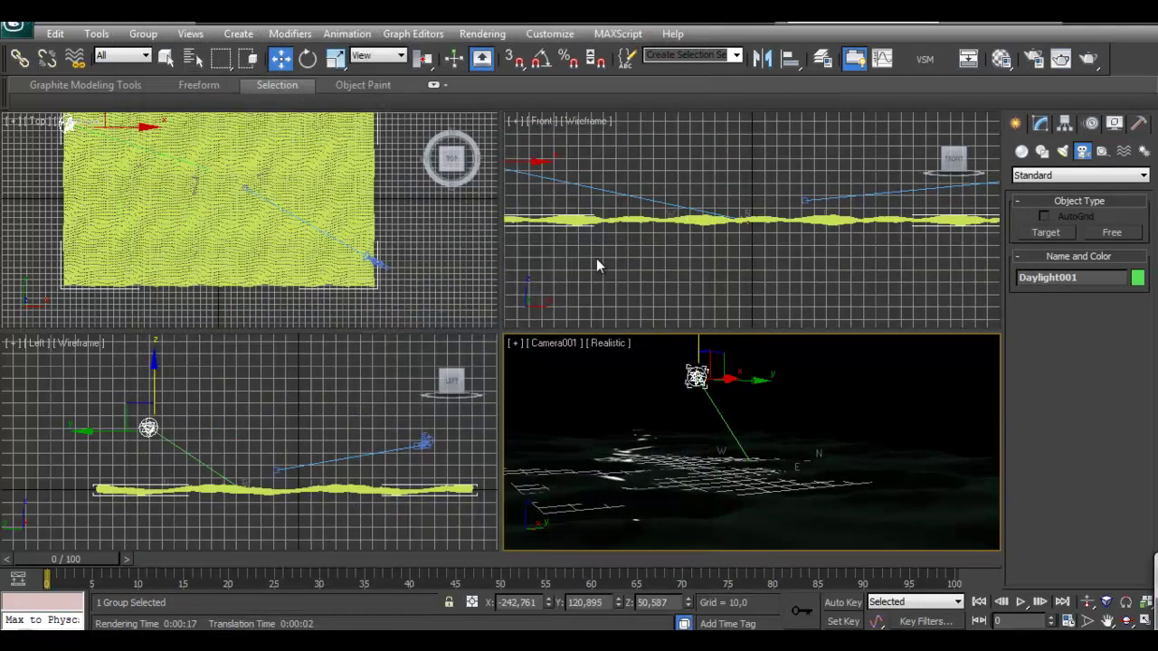
# Raise the daylight head to about Z 66 and shift it in the Top viewport to about Y 90.
pyautogui.click(155, 375)
pyautogui.moveTo(158, 364); pyautogui.dragTo(158, 345)
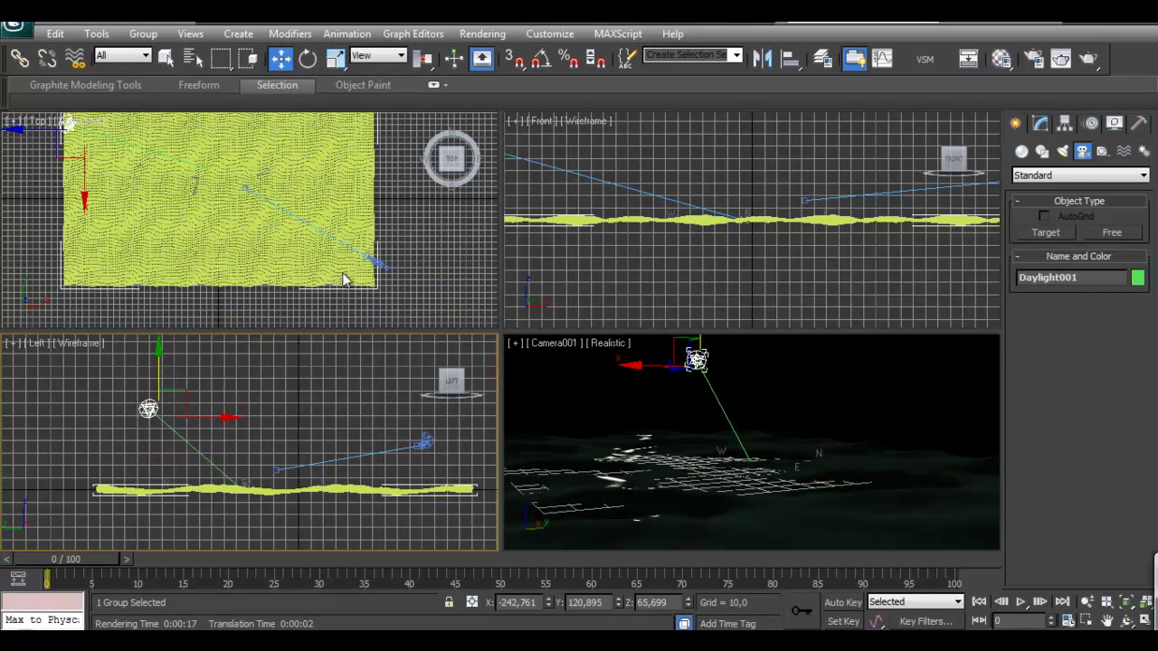
pyautogui.moveTo(343, 280); pyautogui.dragTo(354, 311, button='middle')
pyautogui.moveTo(108, 129); pyautogui.dragTo(99, 149)
pyautogui.rightClick(899, 348)
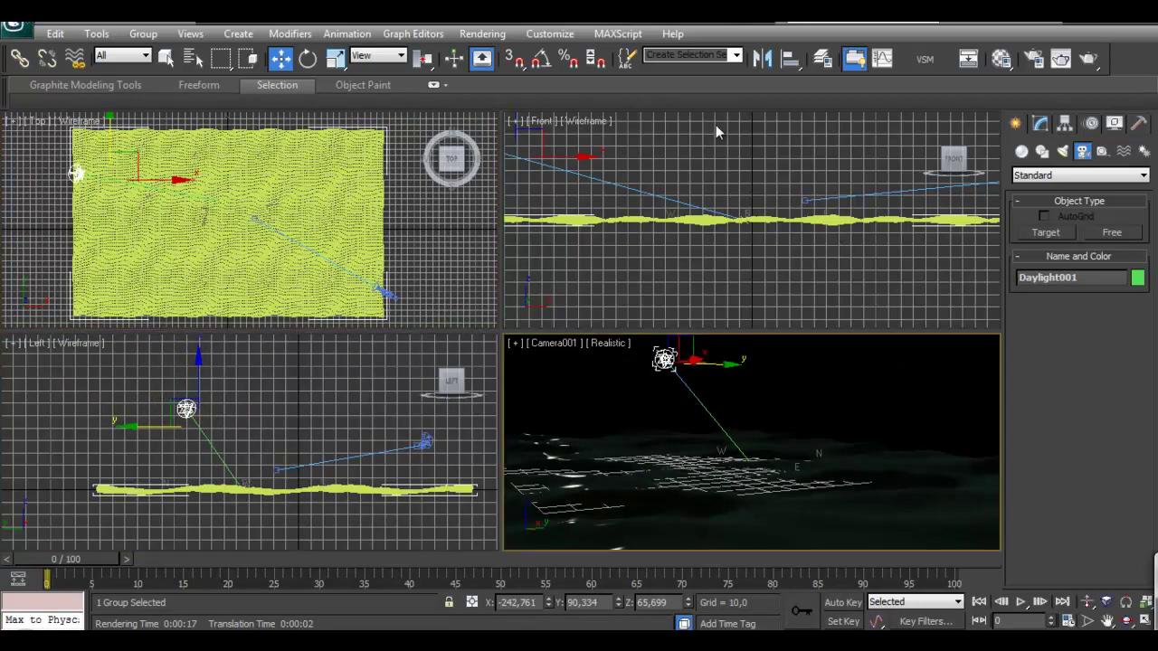
# In Render Setup, set the time output to the Range 0 to 100.
pyautogui.click(482, 33)
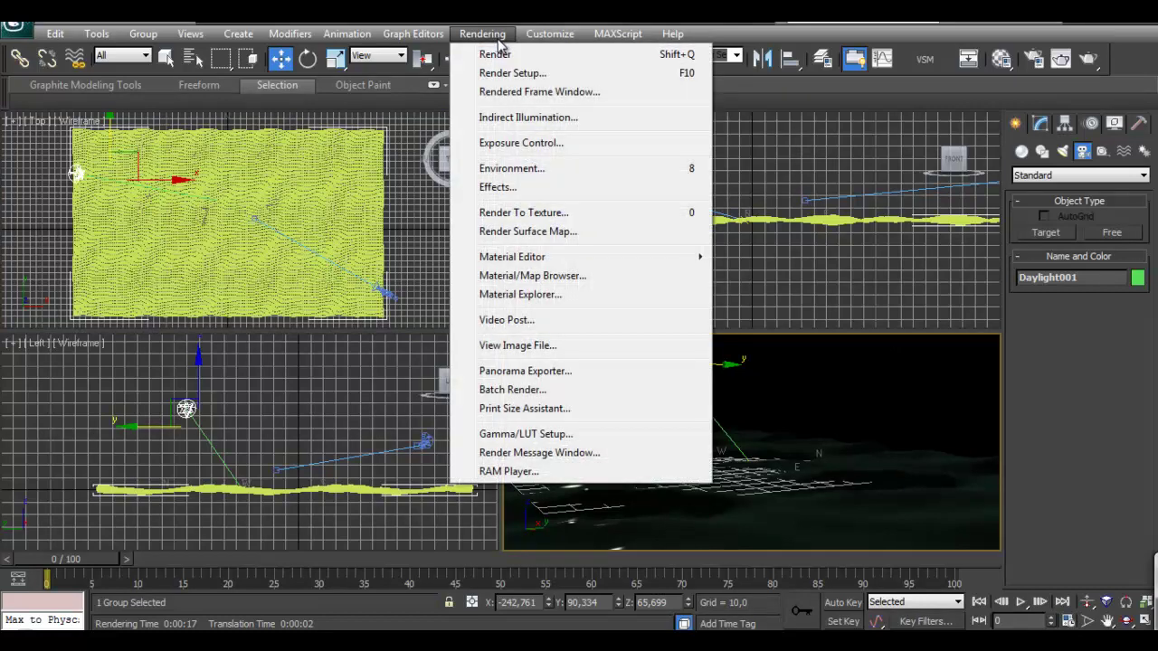
pyautogui.click(521, 74)
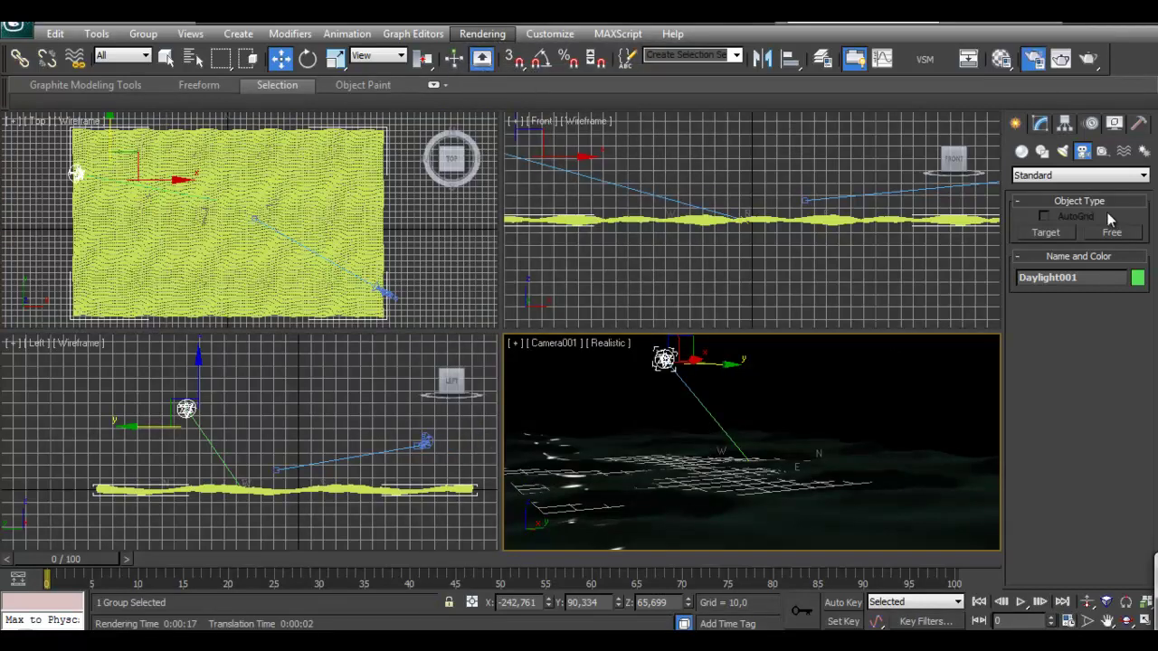
pyautogui.moveTo(526, 143); pyautogui.dragTo(569, 115)
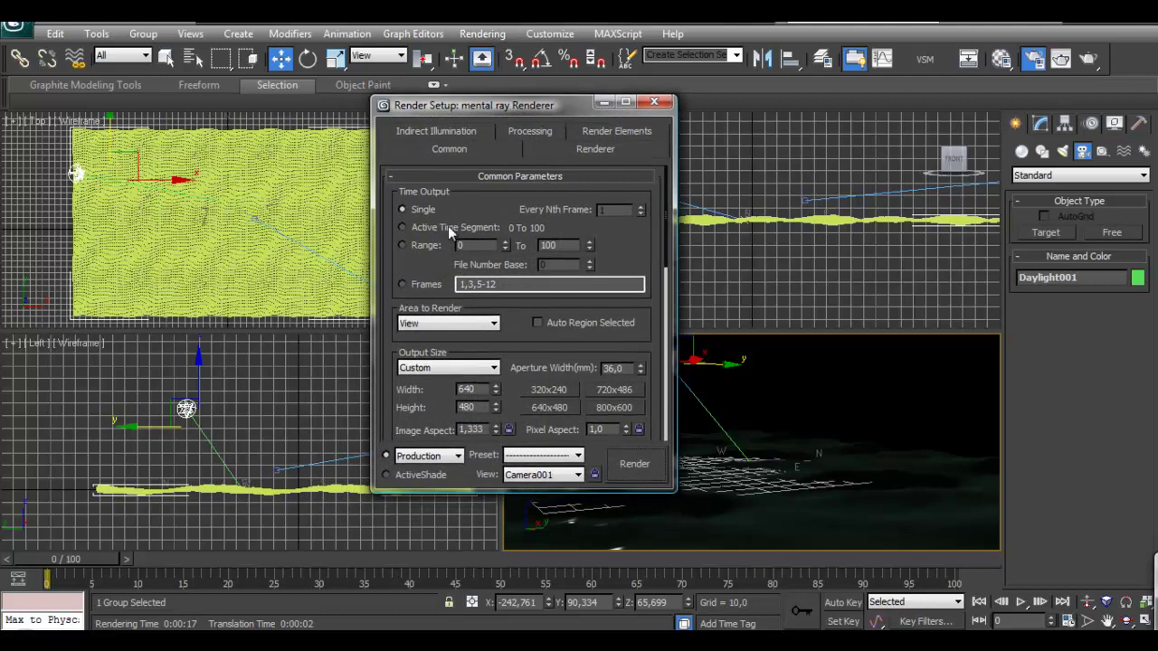
pyautogui.click(419, 227)
pyautogui.moveTo(465, 111); pyautogui.dragTo(474, 92)
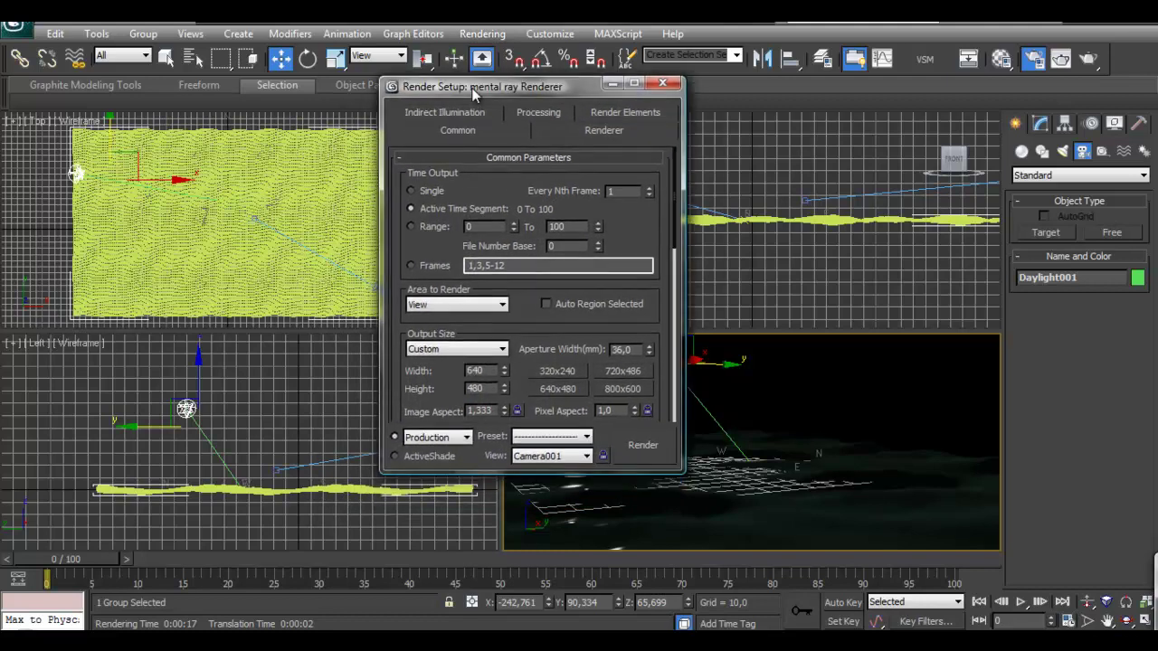
pyautogui.click(458, 349)
pyautogui.click(436, 355)
pyautogui.moveTo(560, 321); pyautogui.dragTo(559, 302)
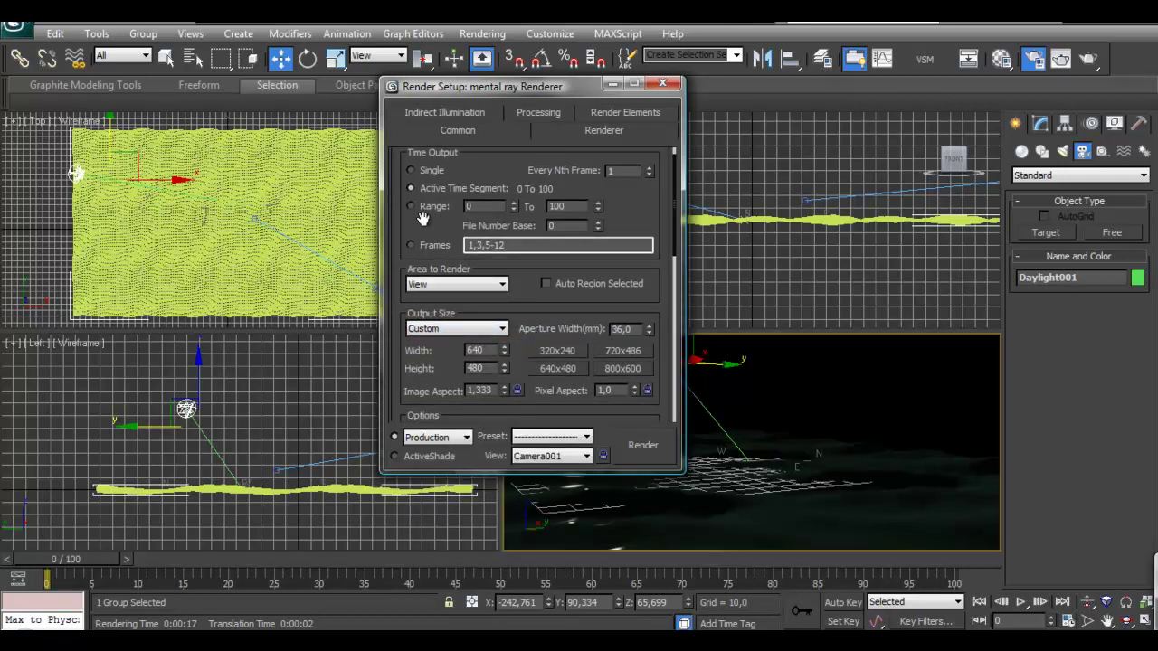
pyautogui.moveTo(648, 220); pyautogui.dragTo(646, 167)
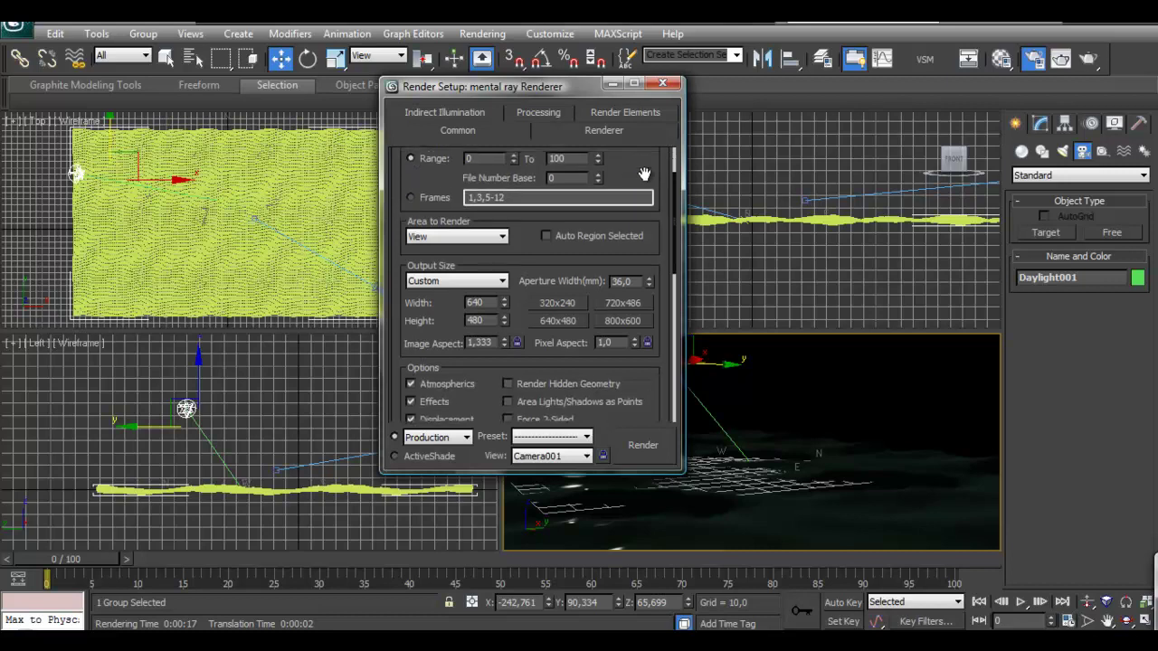
# Review the Render Output options for saving the rendered files, then close Render Setup.
pyautogui.moveTo(676, 228); pyautogui.dragTo(674, 394)
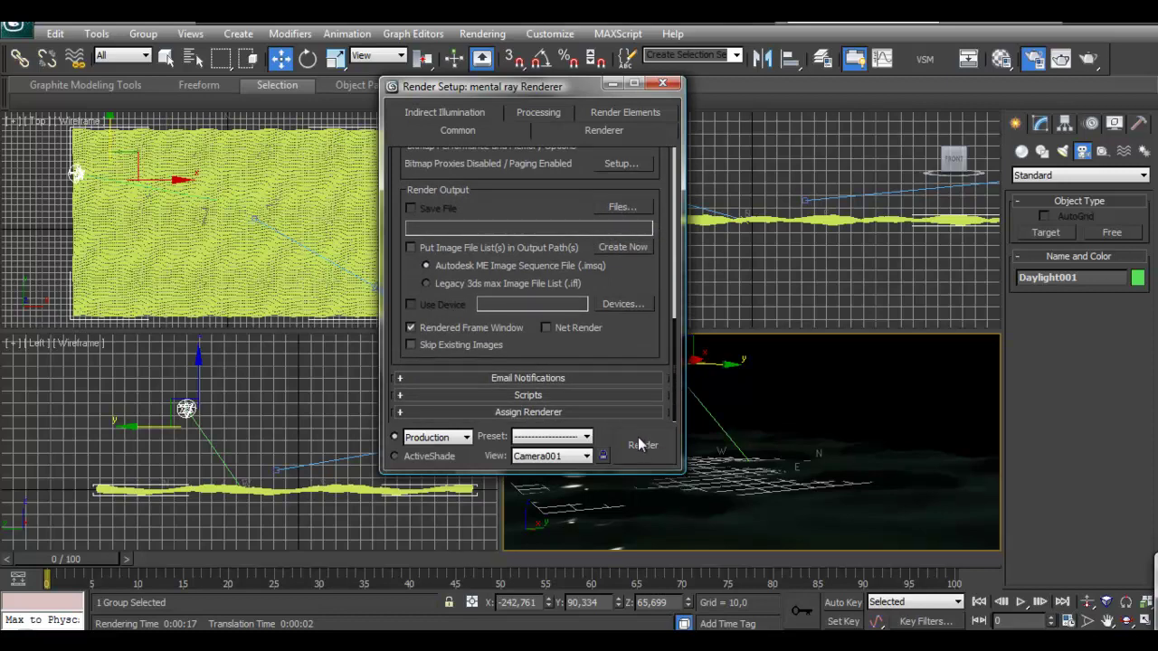
pyautogui.moveTo(516, 92); pyautogui.dragTo(414, 130)
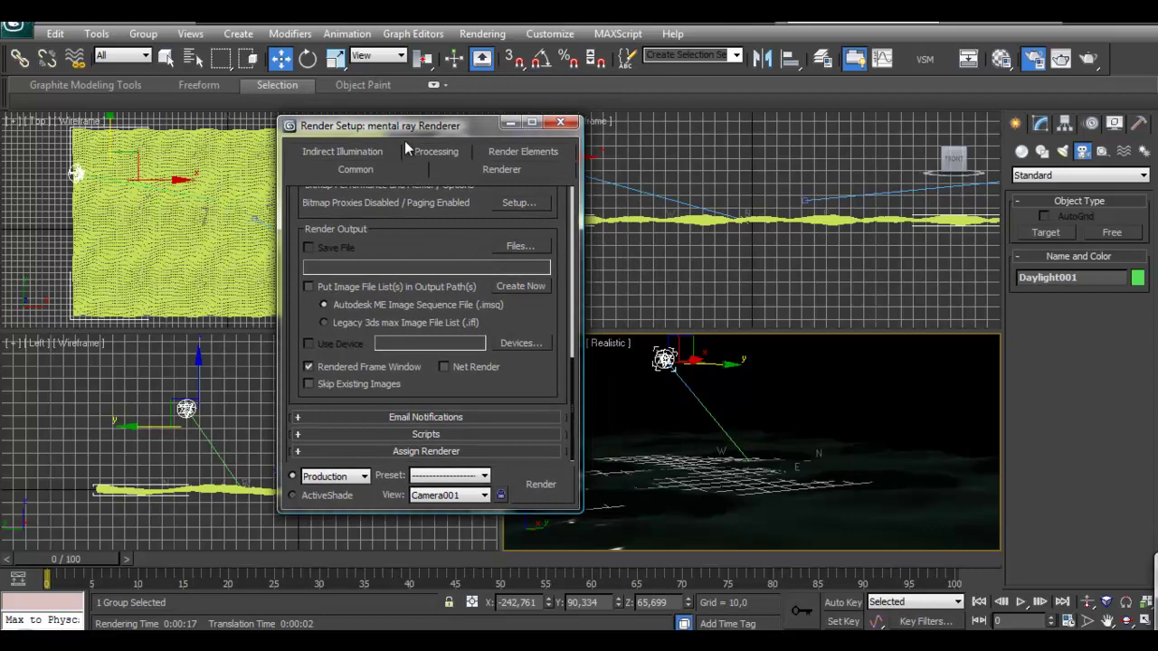
pyautogui.click(562, 124)
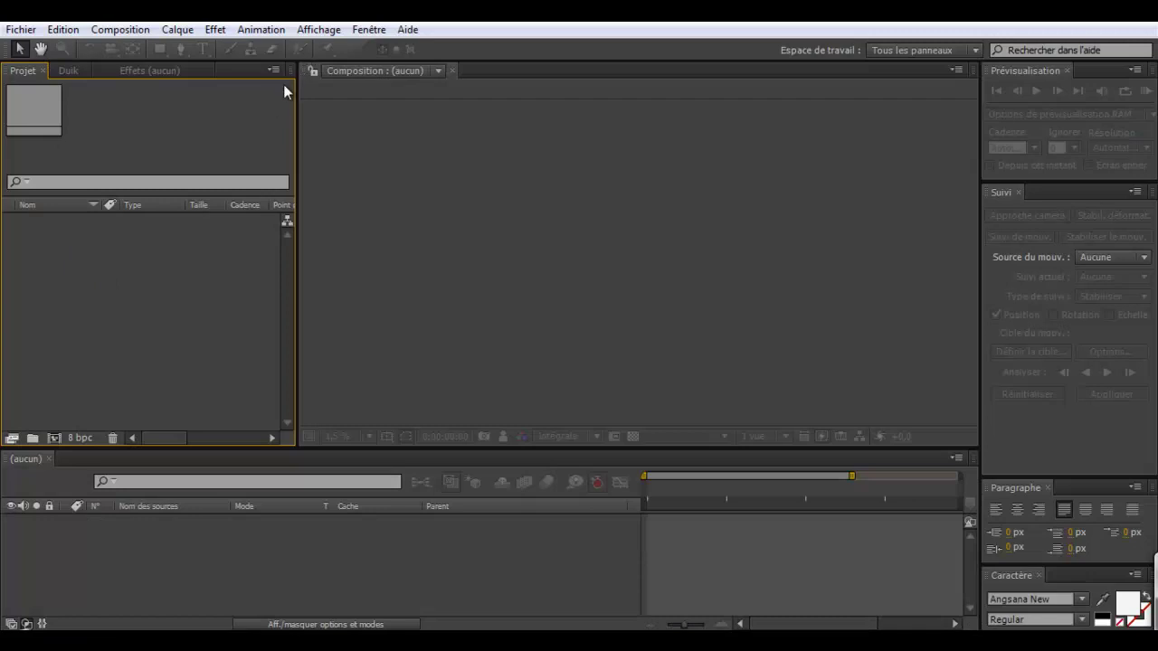
# Switch to After Effects and import the ocean frames as a PNG sequence starting from ocean0000.
pyautogui.rightClick(132, 241)
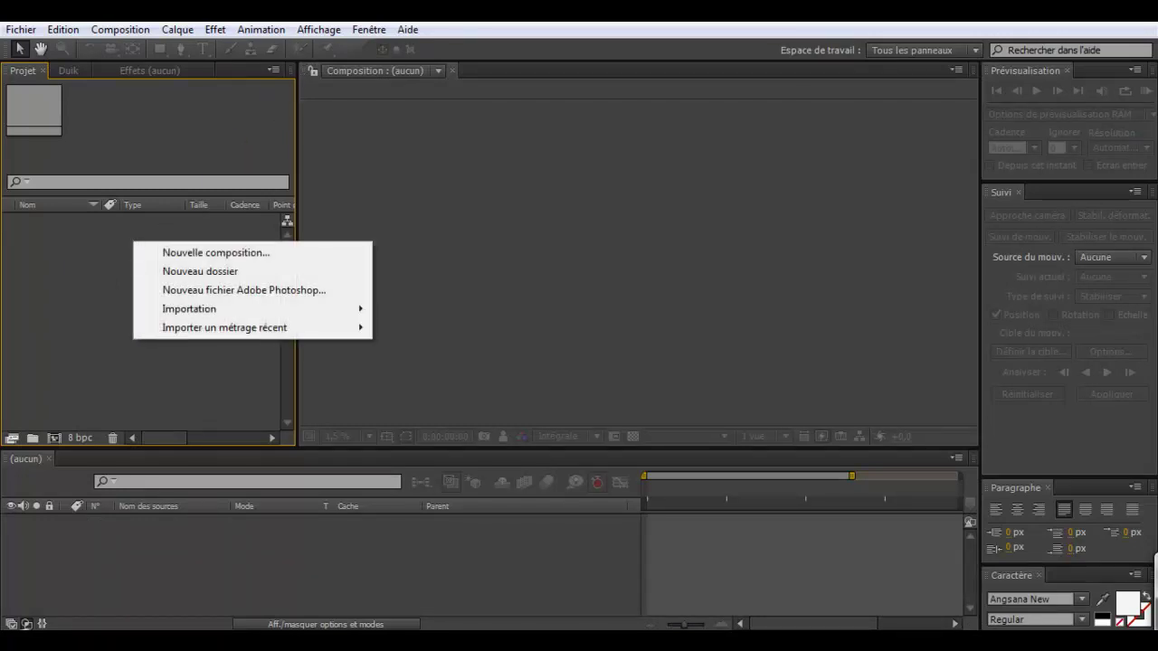
pyautogui.moveTo(220, 309)
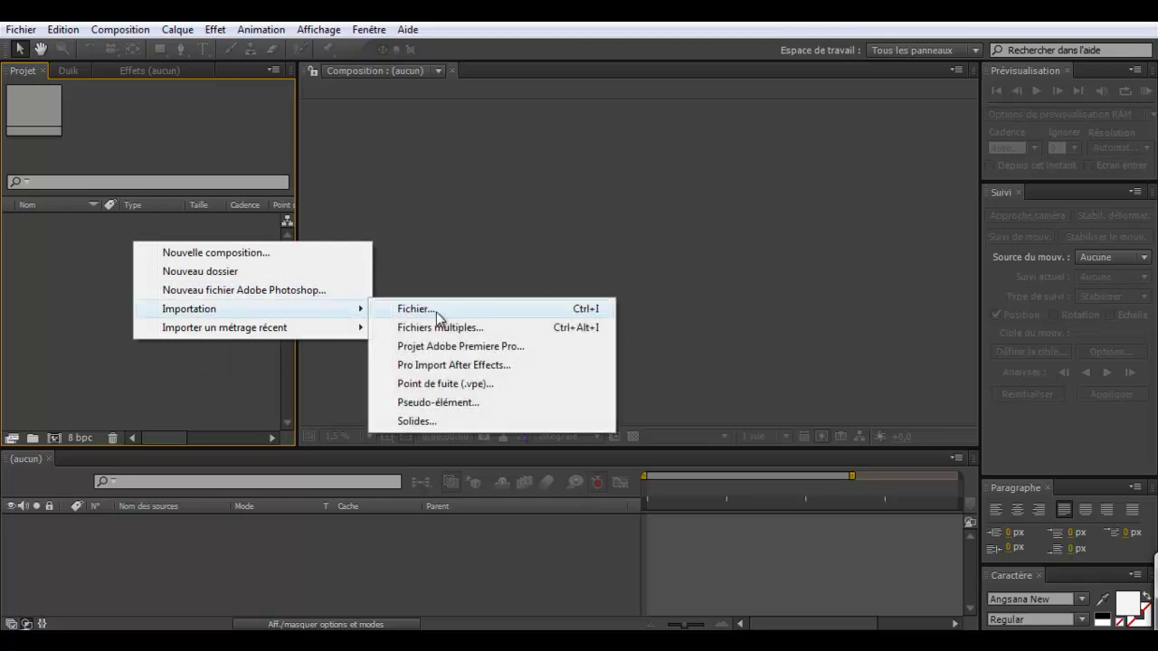
pyautogui.click(438, 312)
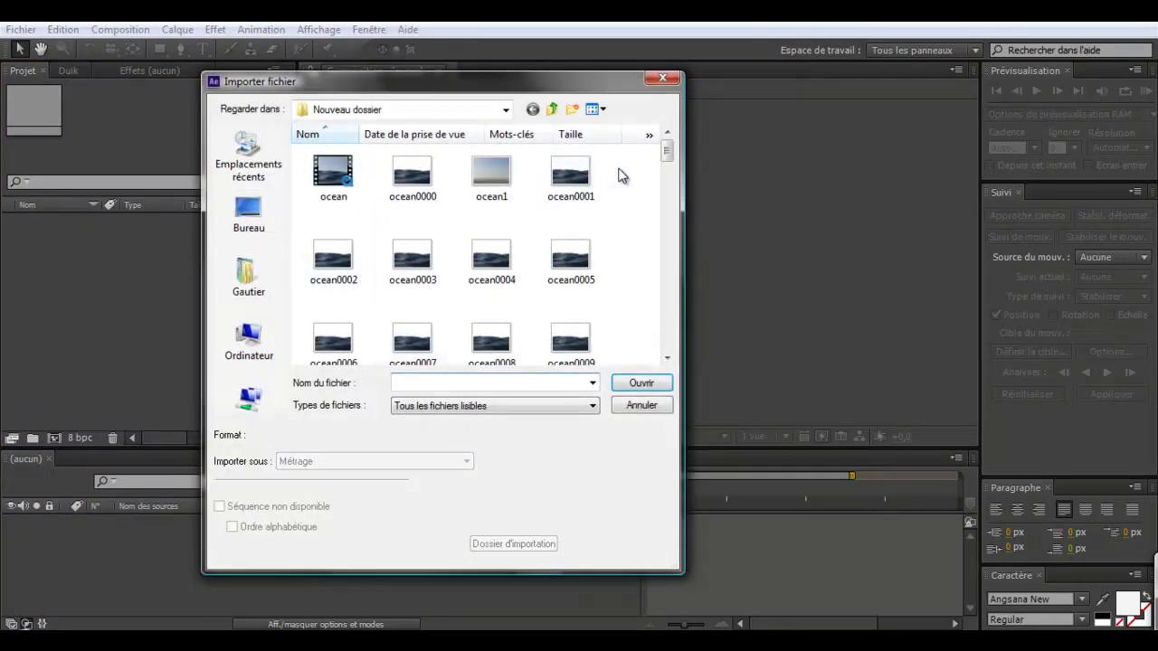
pyautogui.scroll(-3, 667, 155)
pyautogui.scroll(3, 667, 154)
pyautogui.click(413, 176)
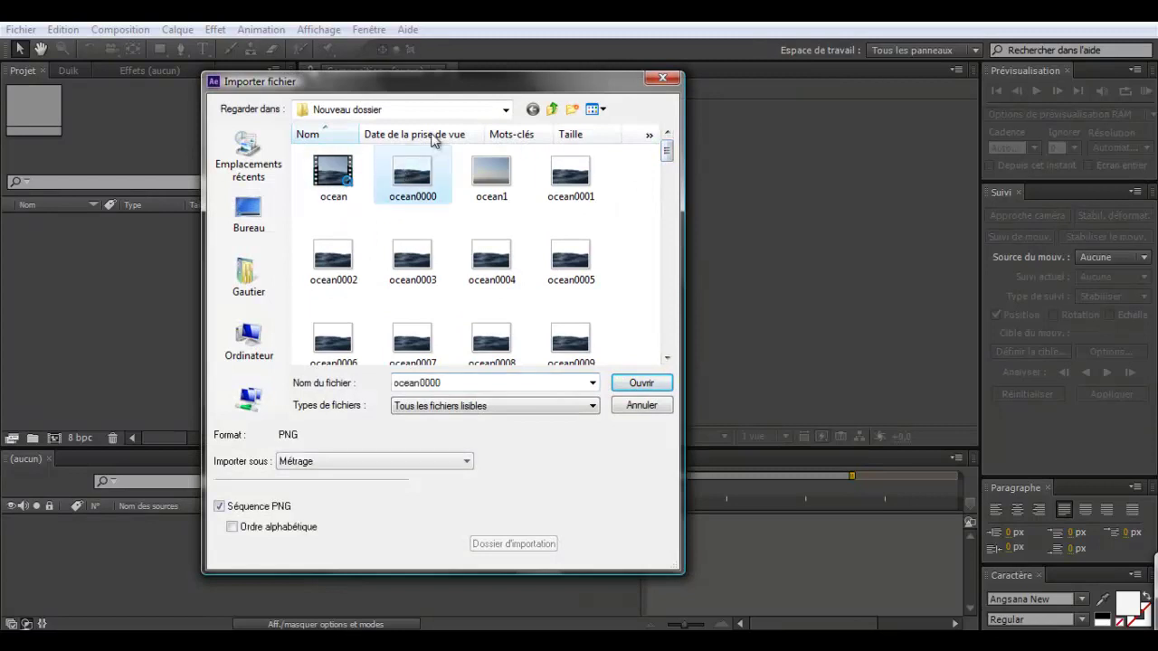
pyautogui.moveTo(443, 87); pyautogui.dragTo(431, 73)
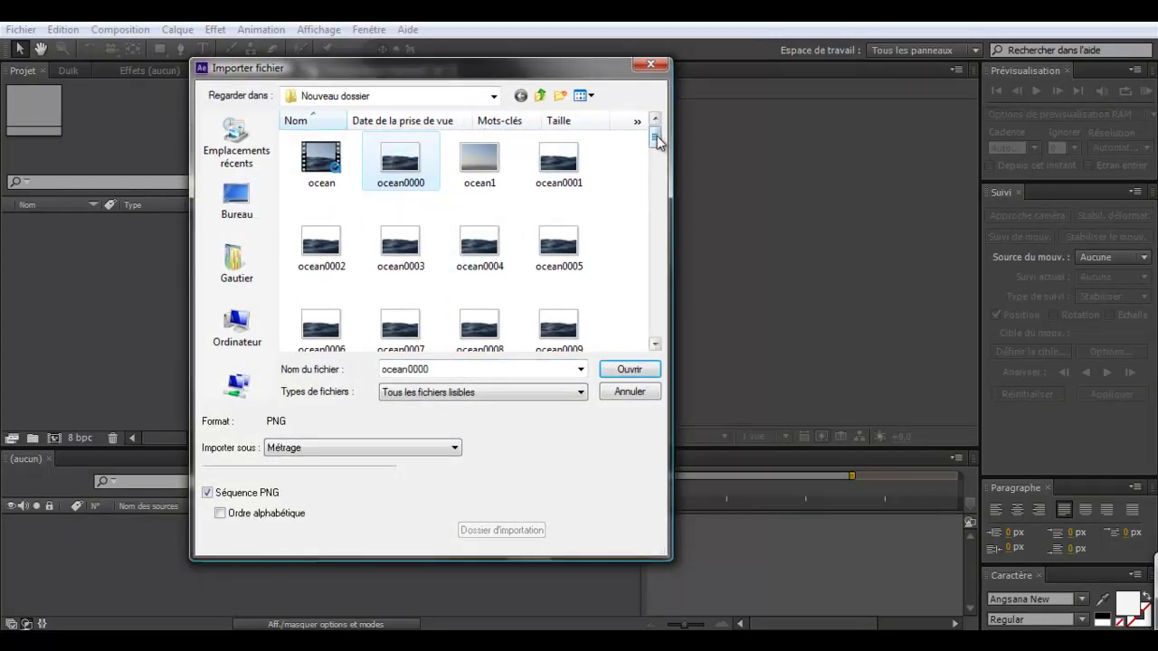
pyautogui.moveTo(433, 80); pyautogui.dragTo(407, 62)
pyautogui.click(602, 352)
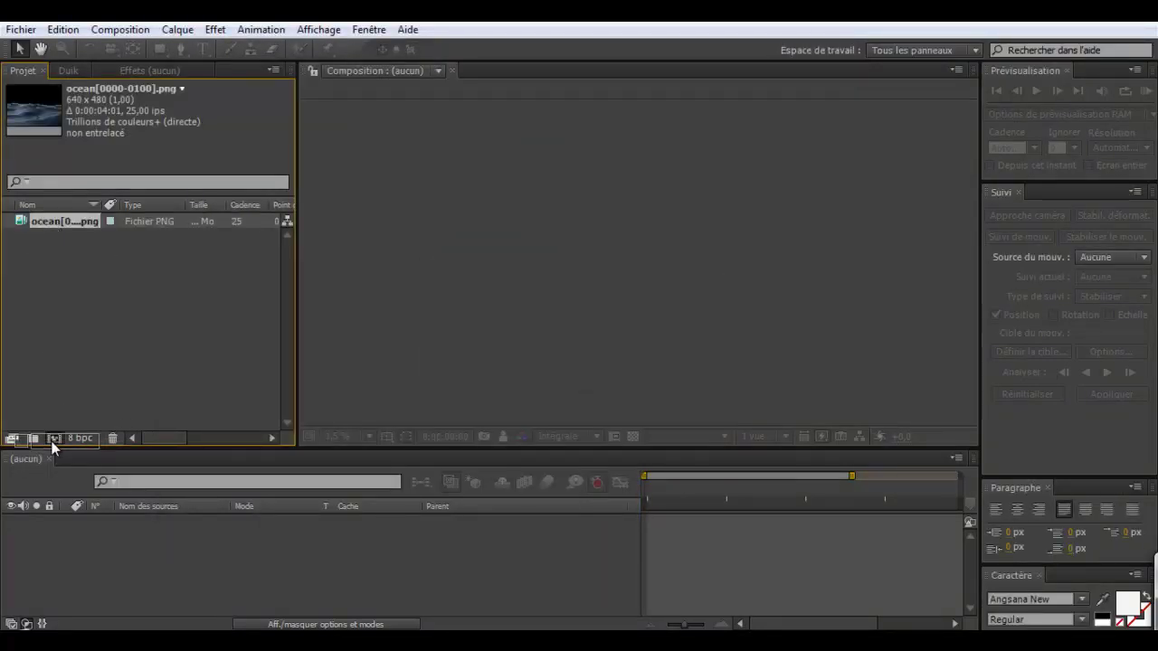
# Create a composition from the imported ocean PNG sequence and view it at 50 %.
pyautogui.moveTo(51, 437); pyautogui.dragTo(54, 439)
pyautogui.scroll(4, 665, 339)
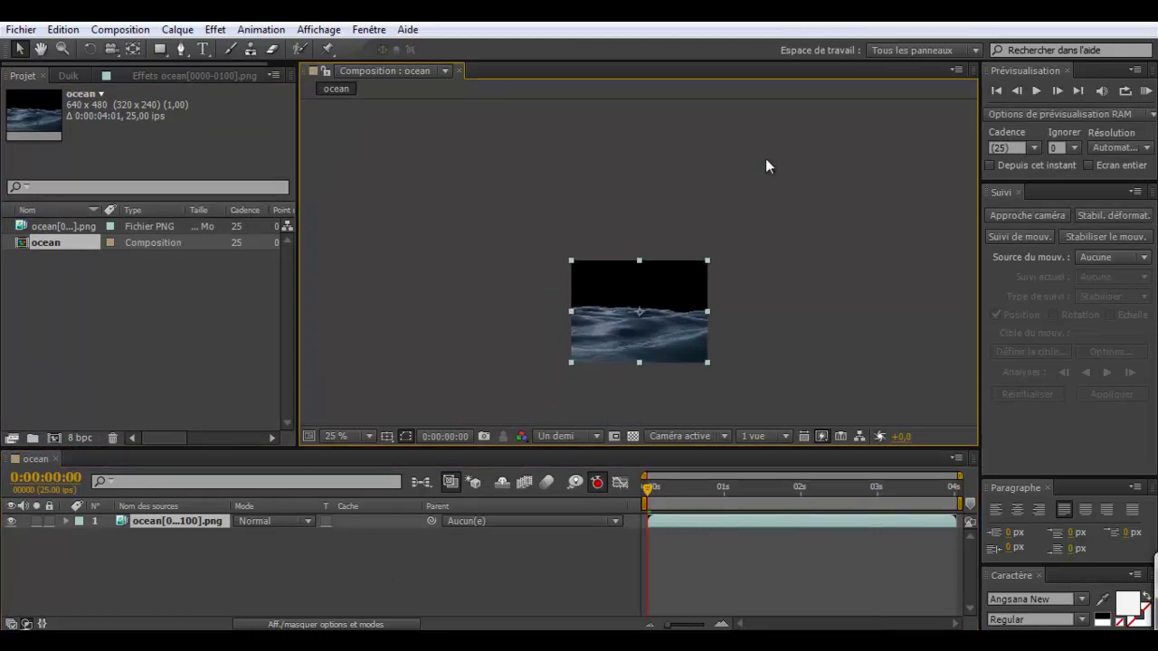
pyautogui.scroll(2, 664, 305)
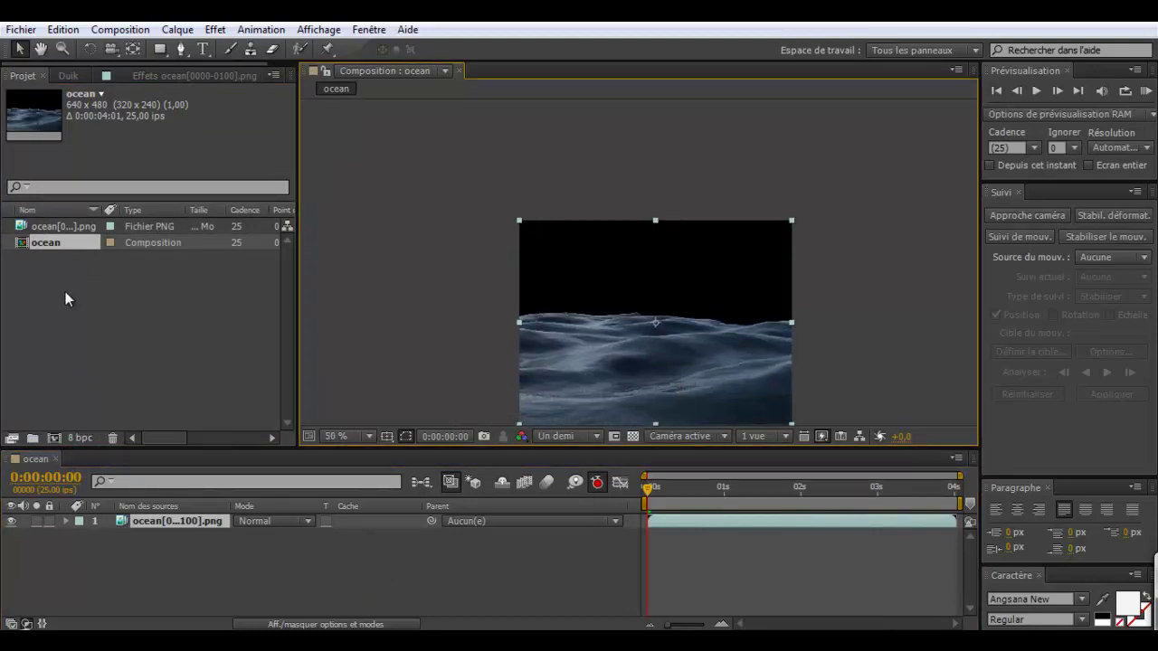
# Import the sky image ocean1.jpg and place it beneath the PNG sequence layer in the ocean composition.
pyautogui.rightClick(82, 319)
pyautogui.moveTo(165, 386)
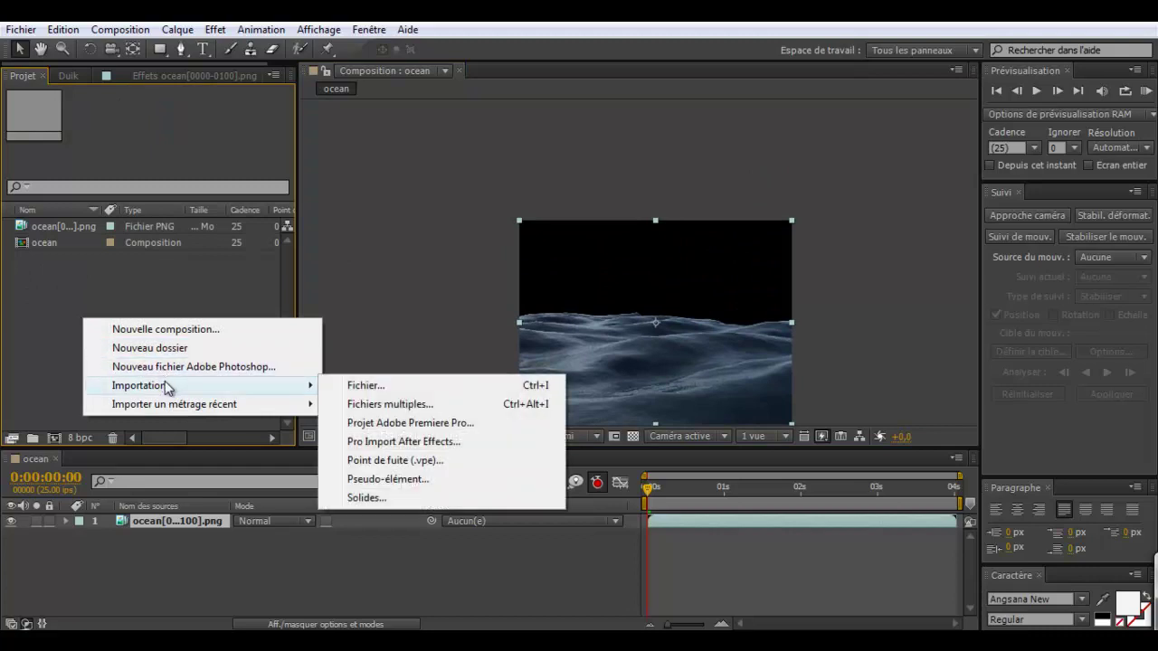
pyautogui.click(392, 388)
pyautogui.click(473, 156)
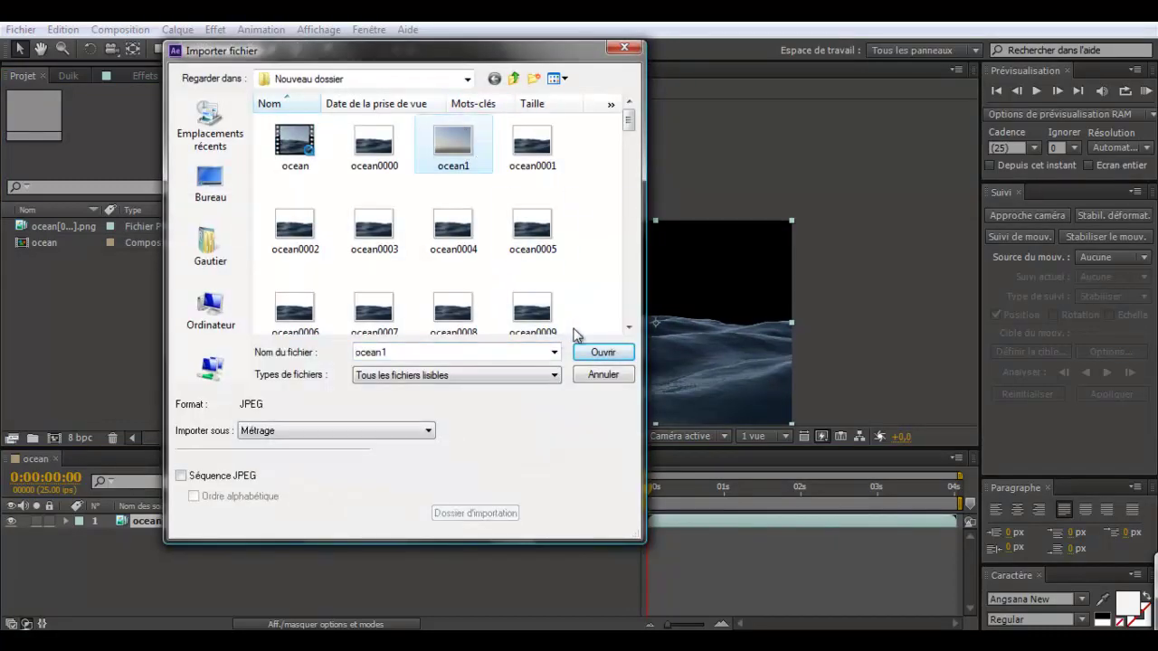
pyautogui.click(600, 355)
pyautogui.moveTo(60, 232); pyautogui.dragTo(155, 537)
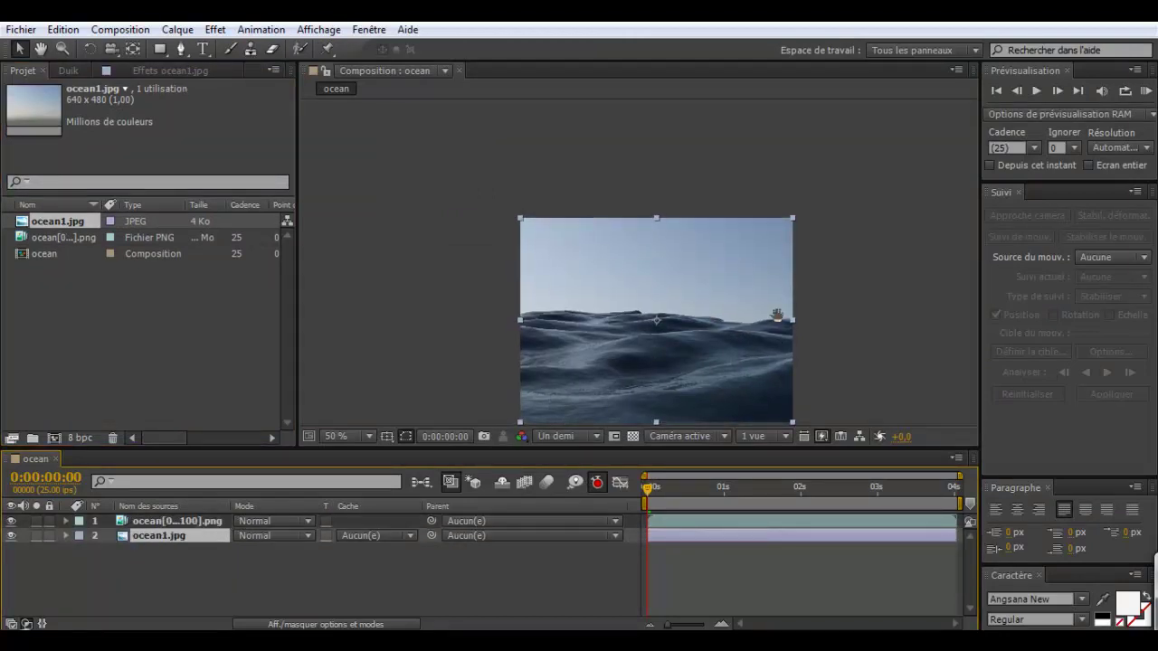
# Play back the ocean composition to check the animated water against the sky background.
pyautogui.moveTo(777, 315); pyautogui.dragTo(780, 290)
pyautogui.press('space')
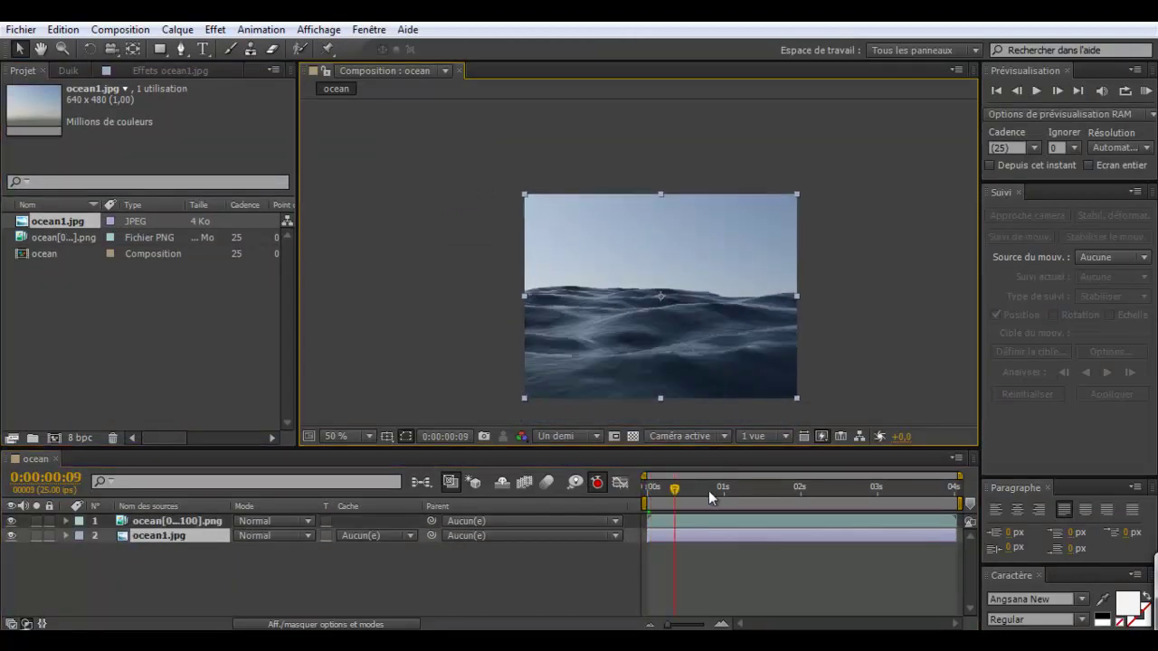
pyautogui.press('space')
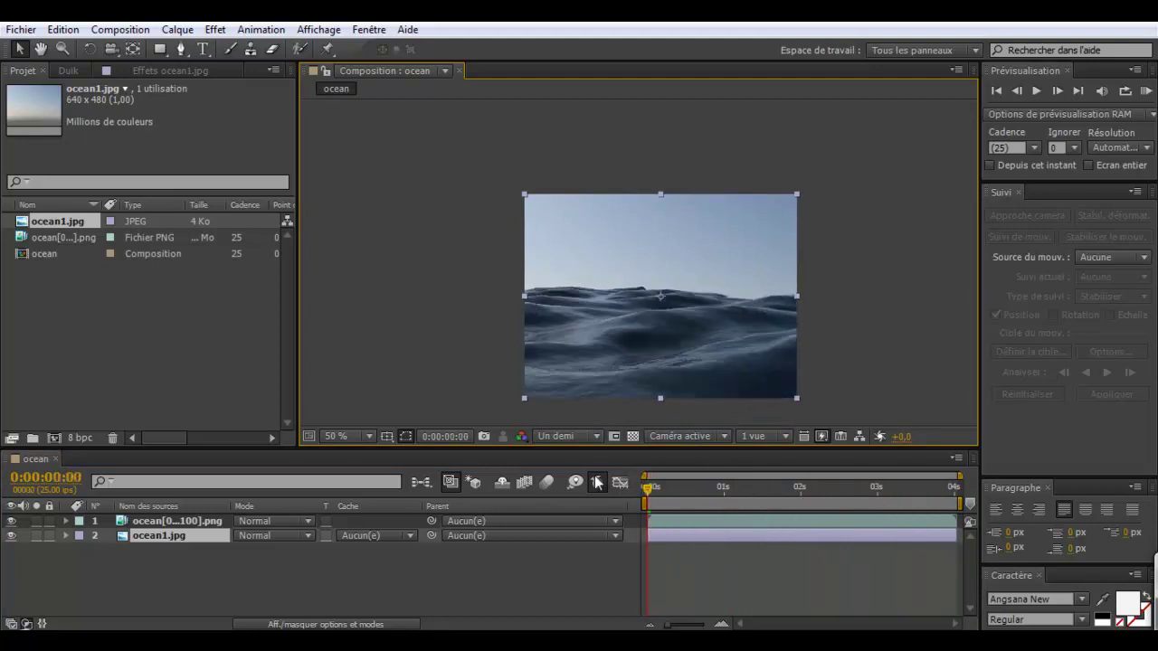
pyautogui.scroll(-1, 452, 318)
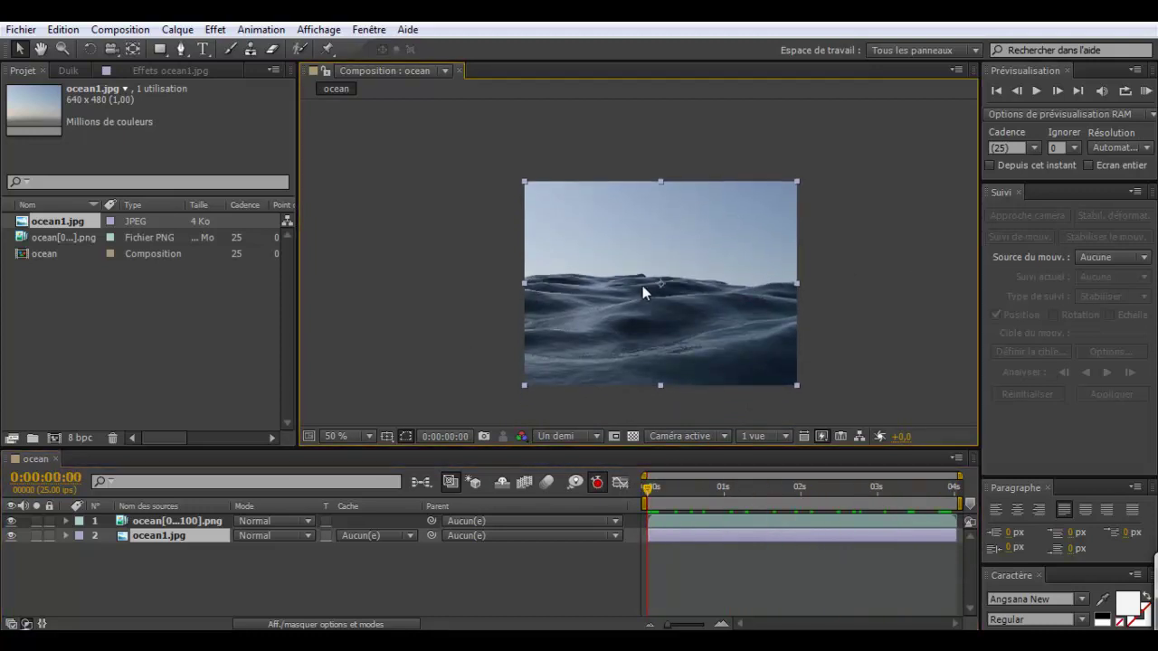
pyautogui.moveTo(750, 362); pyautogui.dragTo(729, 369)
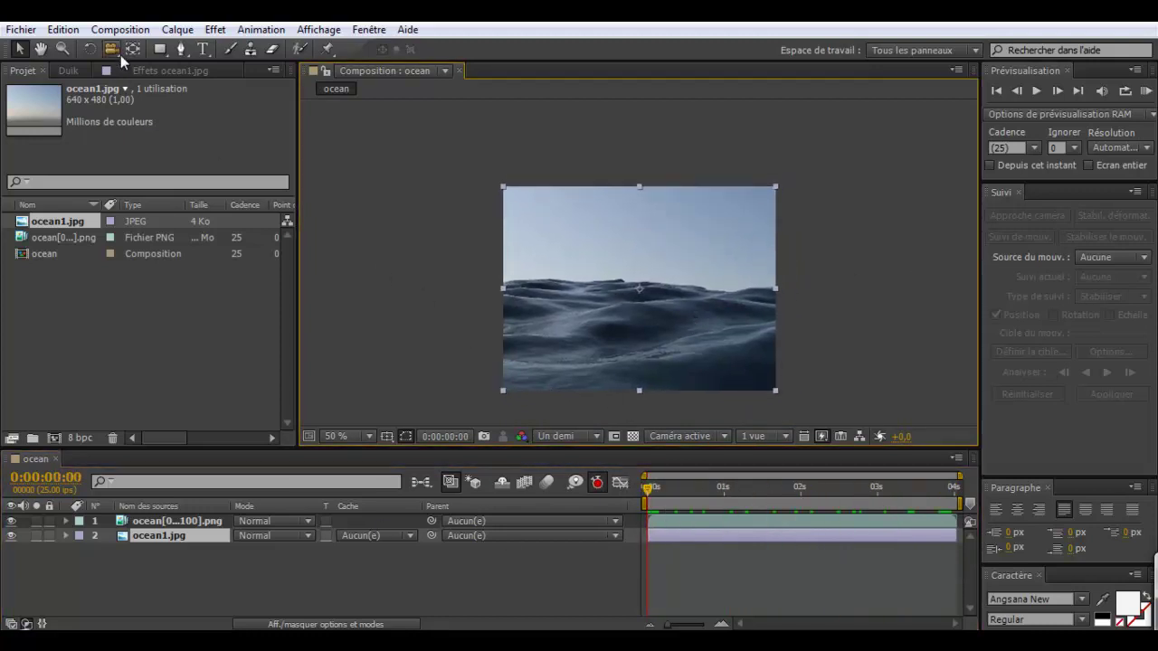
# Add the ocean composition to the render queue and inspect its AVI output module settings without changing them.
pyautogui.click(134, 30)
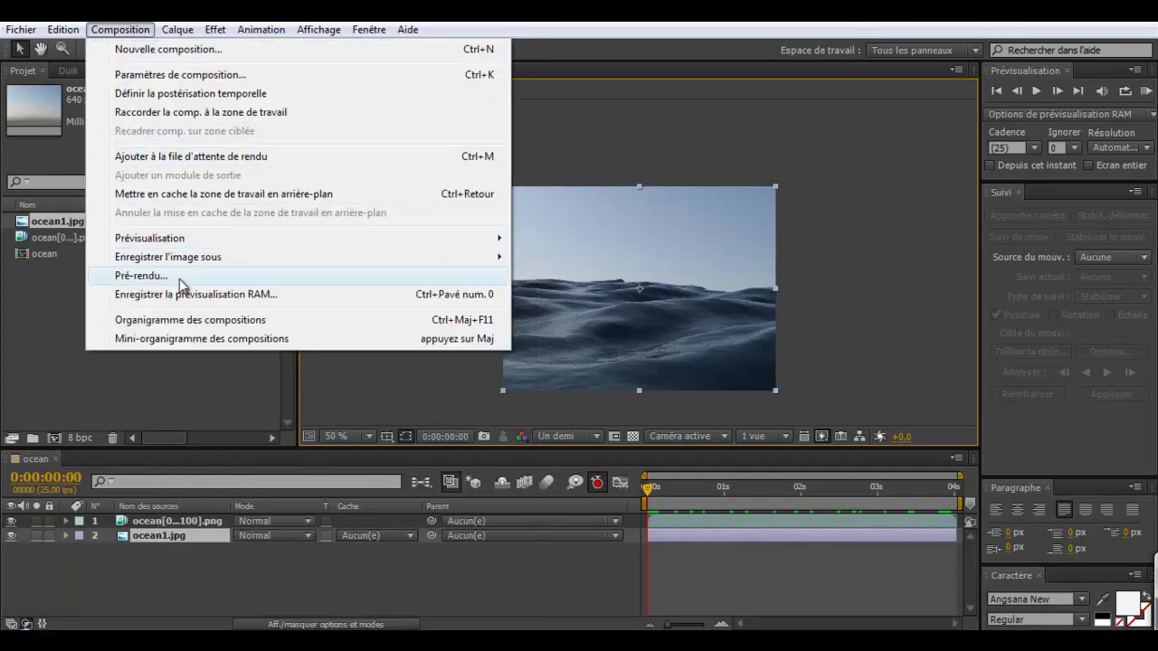
pyautogui.click(183, 159)
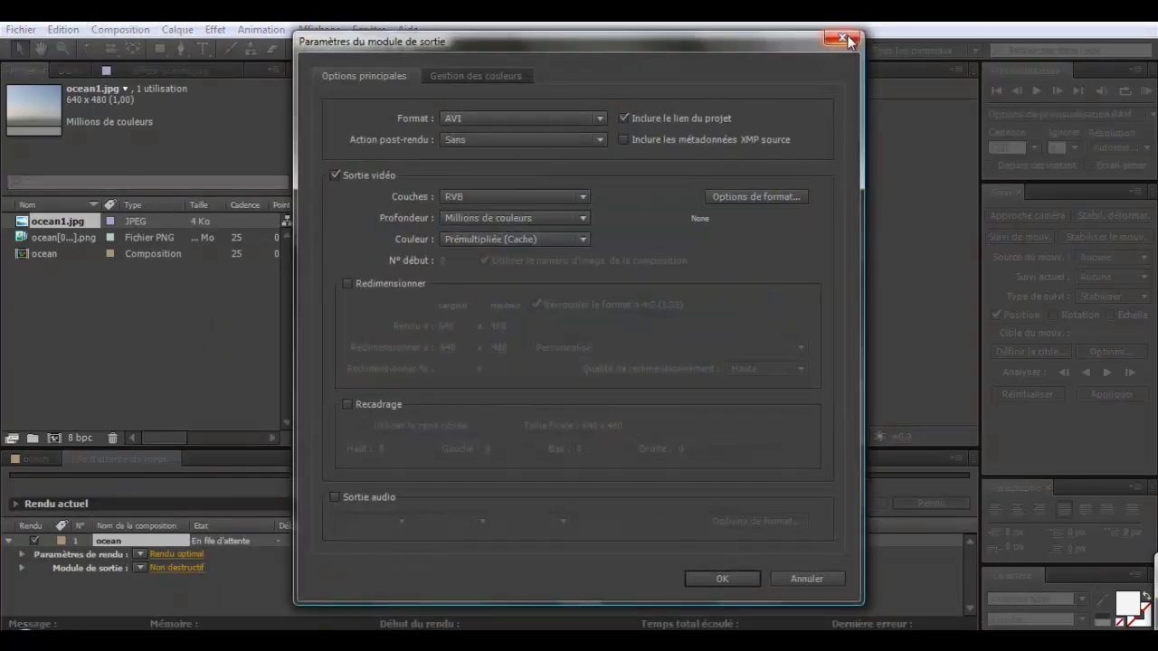
pyautogui.click(841, 37)
pyautogui.click(375, 246)
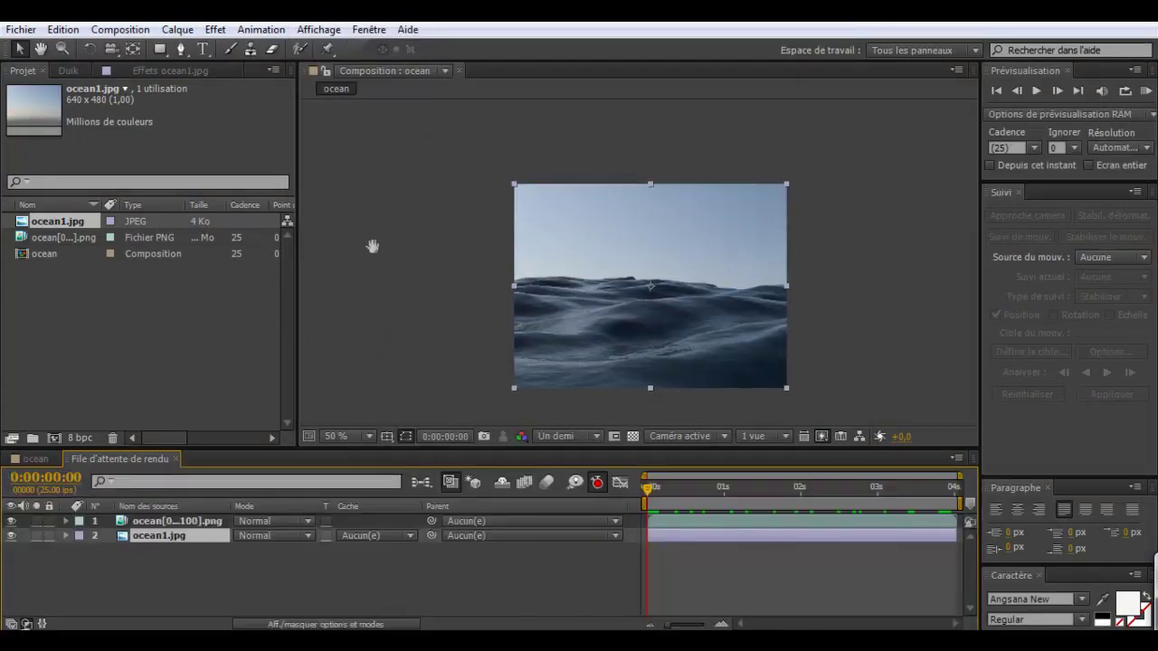
pyautogui.click(90, 463)
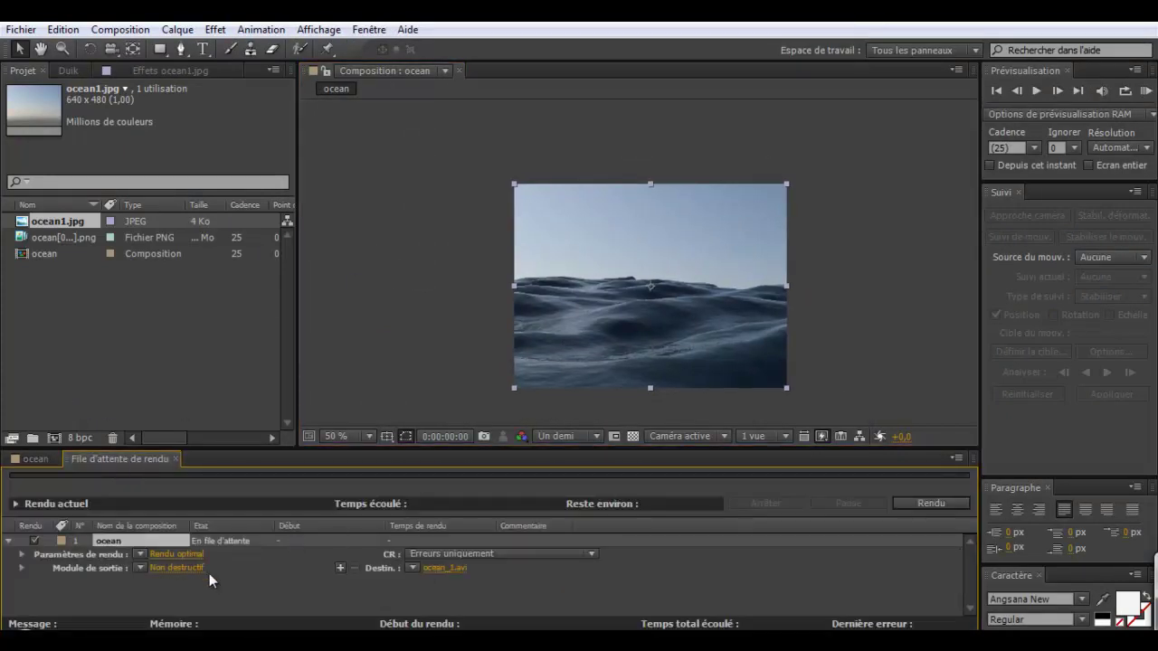
# Return to the ocean timeline, deselect the layers and close the render queue.
pyautogui.moveTo(411, 340); pyautogui.dragTo(416, 286)
pyautogui.click(65, 351)
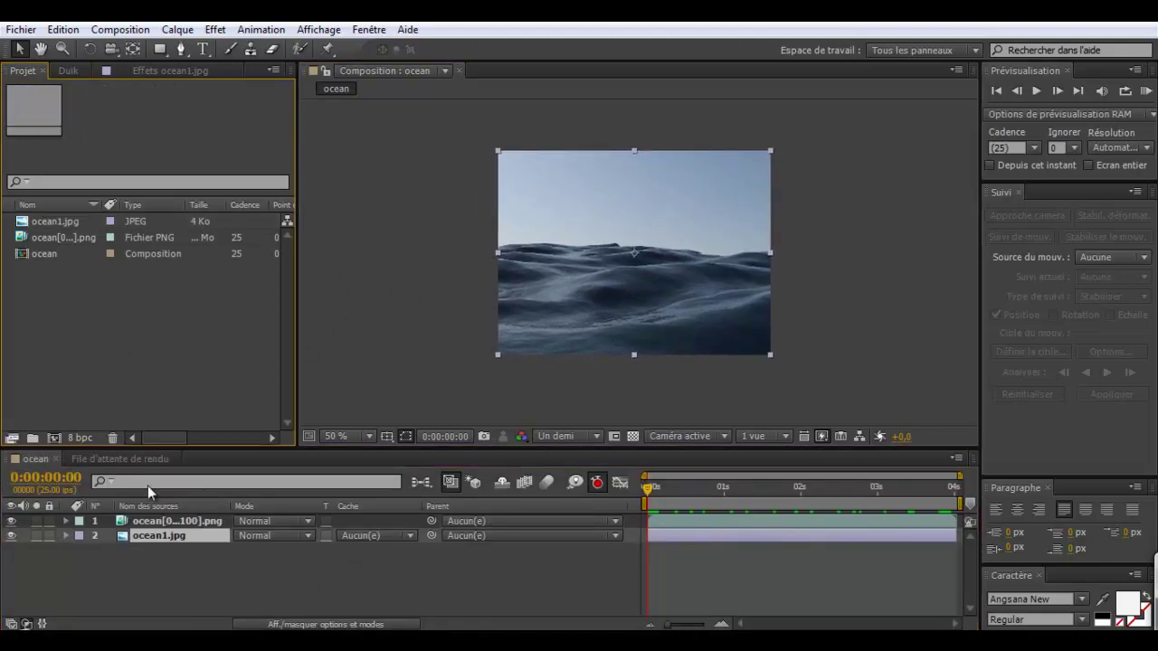
pyautogui.click(181, 586)
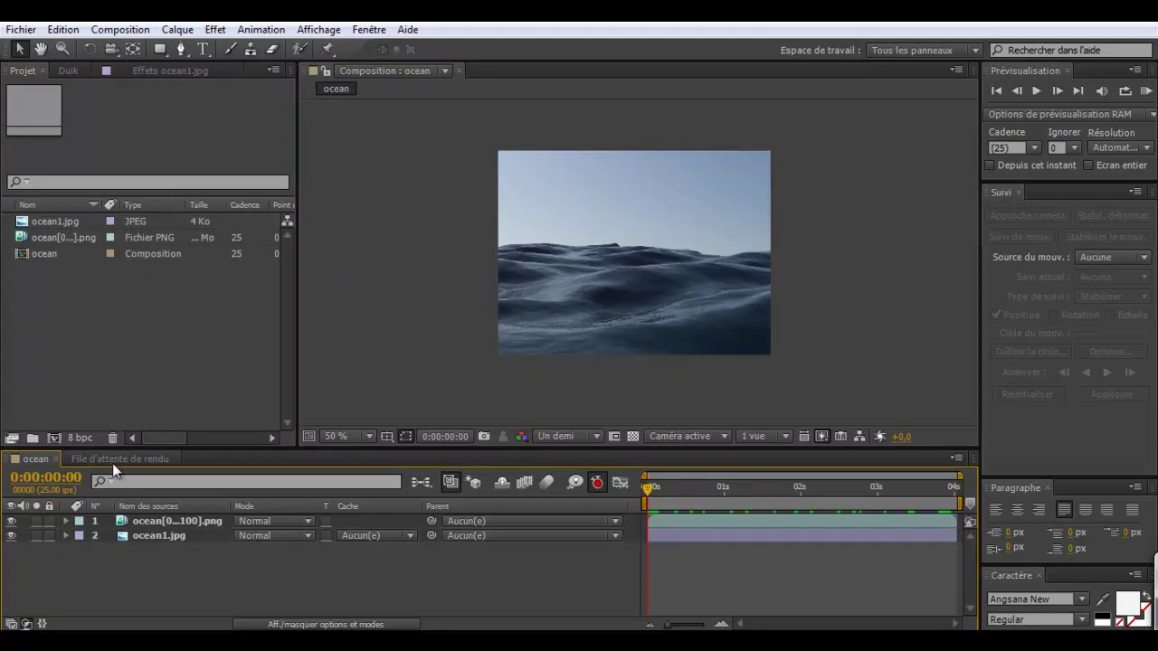
pyautogui.click(176, 457)
pyautogui.click(174, 457)
# Create an adjustment layer above the other layers in the ocean composition.
pyautogui.rightClick(295, 590)
pyautogui.moveTo(436, 414)
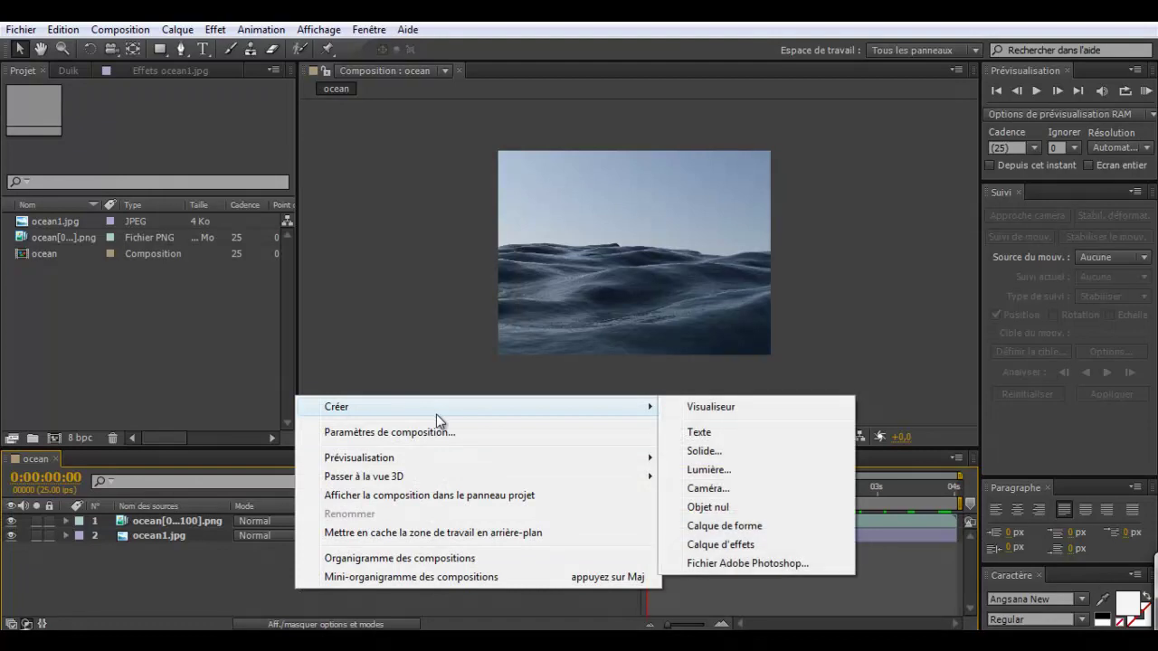
pyautogui.click(779, 546)
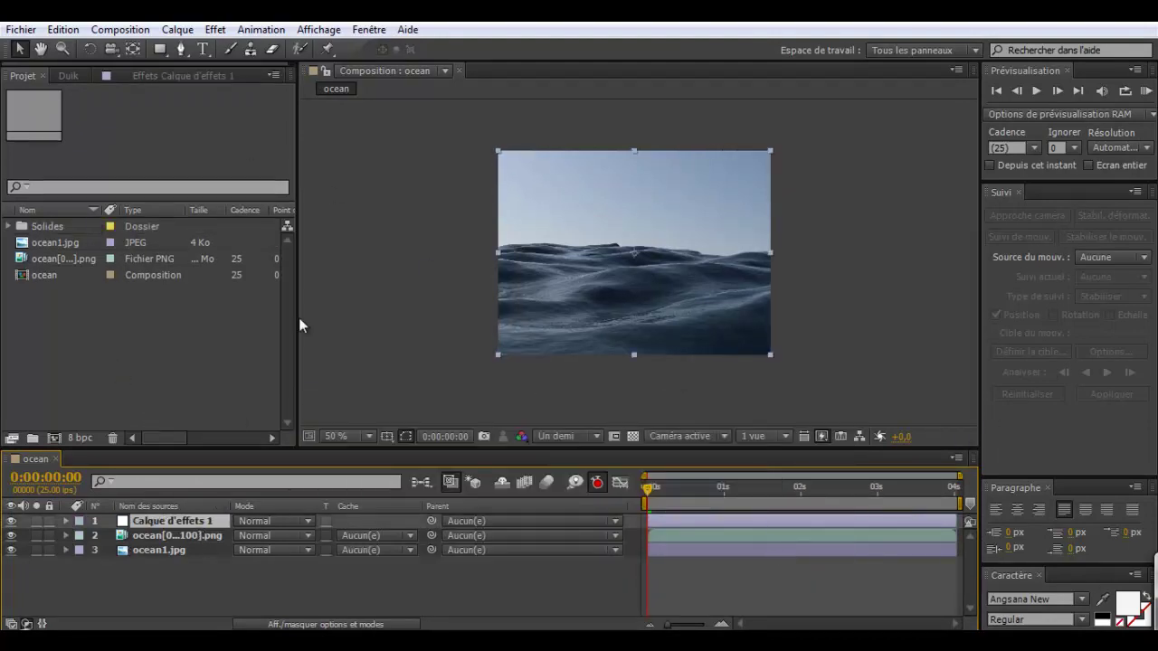
# Draw a thin rectangular mask on the adjustment layer along the horizon, extending past both sides of the image.
pyautogui.click(215, 29)
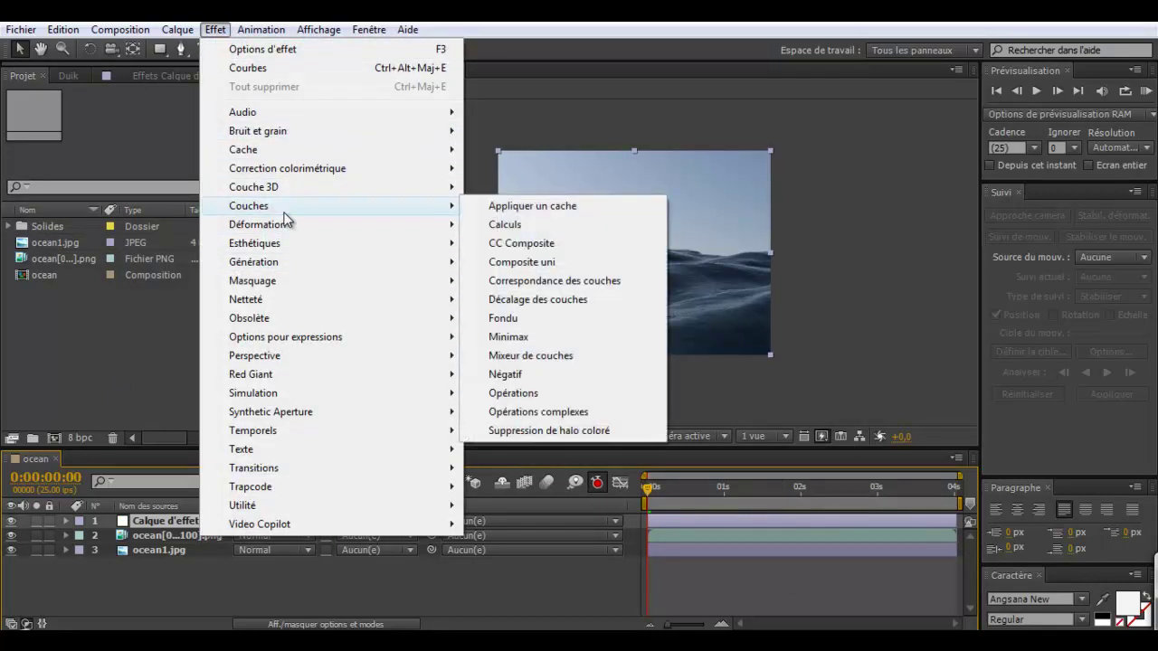
pyautogui.click(177, 29)
pyautogui.click(161, 49)
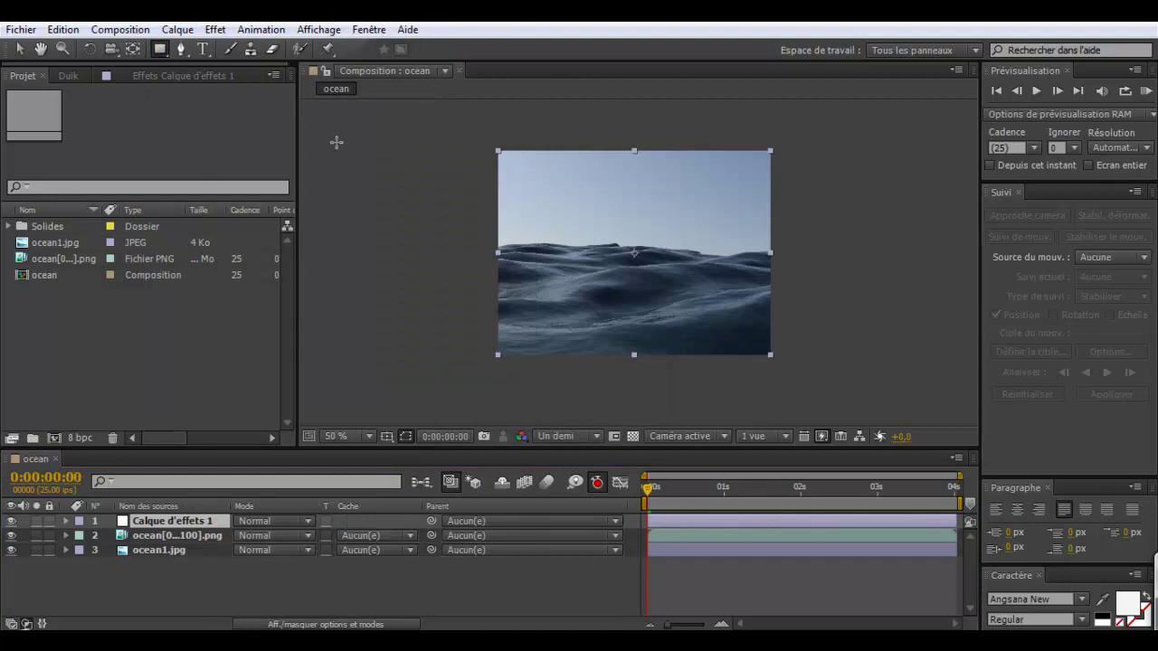
pyautogui.moveTo(482, 237); pyautogui.dragTo(820, 259)
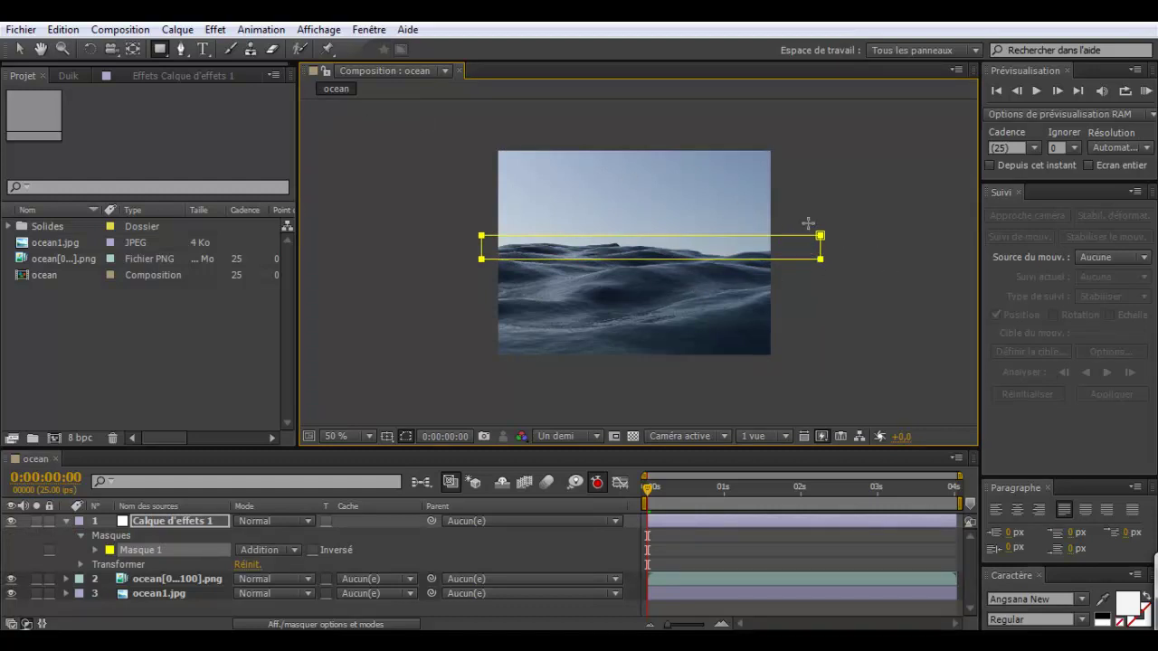
# Apply the Flou accéléré effect to the masked adjustment layer and set its intensity to 1.0.
pyautogui.click(215, 30)
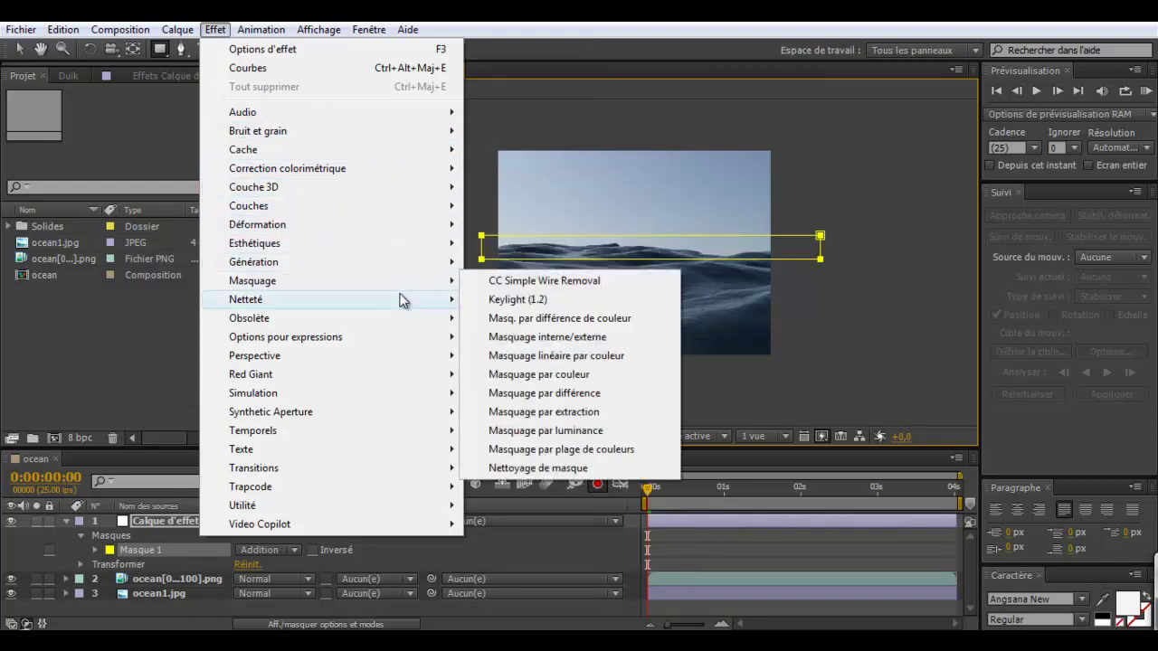
pyautogui.moveTo(403, 301)
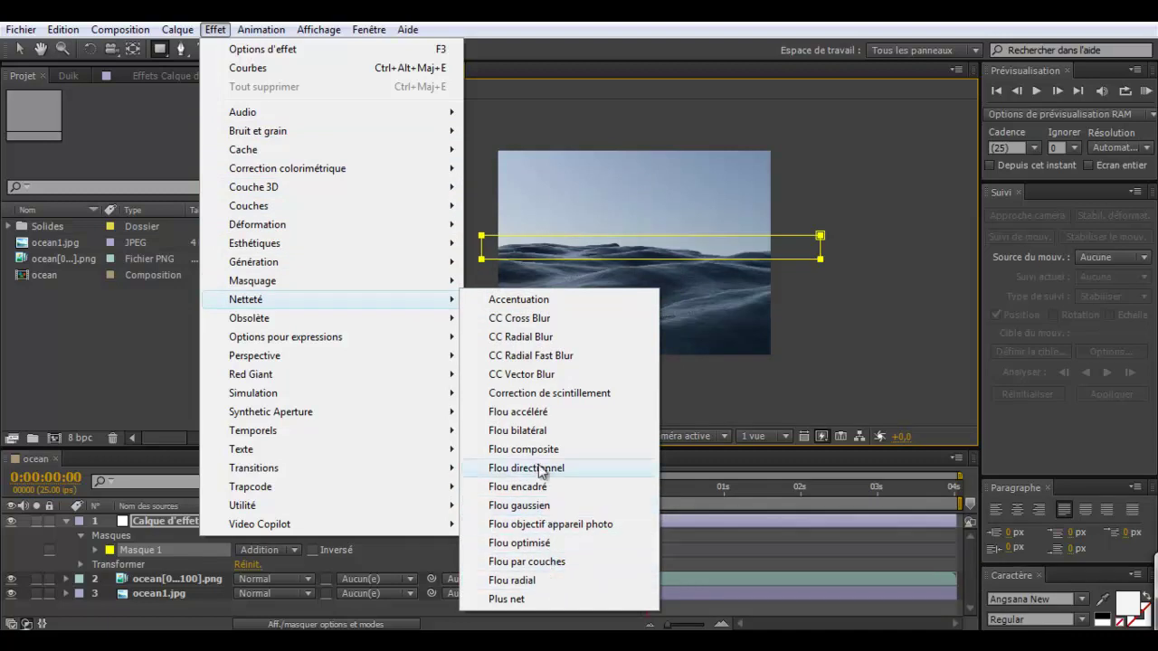
pyautogui.click(520, 412)
pyautogui.moveTo(171, 128)
pyautogui.mouseDown()
pyautogui.moveTo(208, 128)
pyautogui.moveTo(170, 130)
pyautogui.mouseUp()
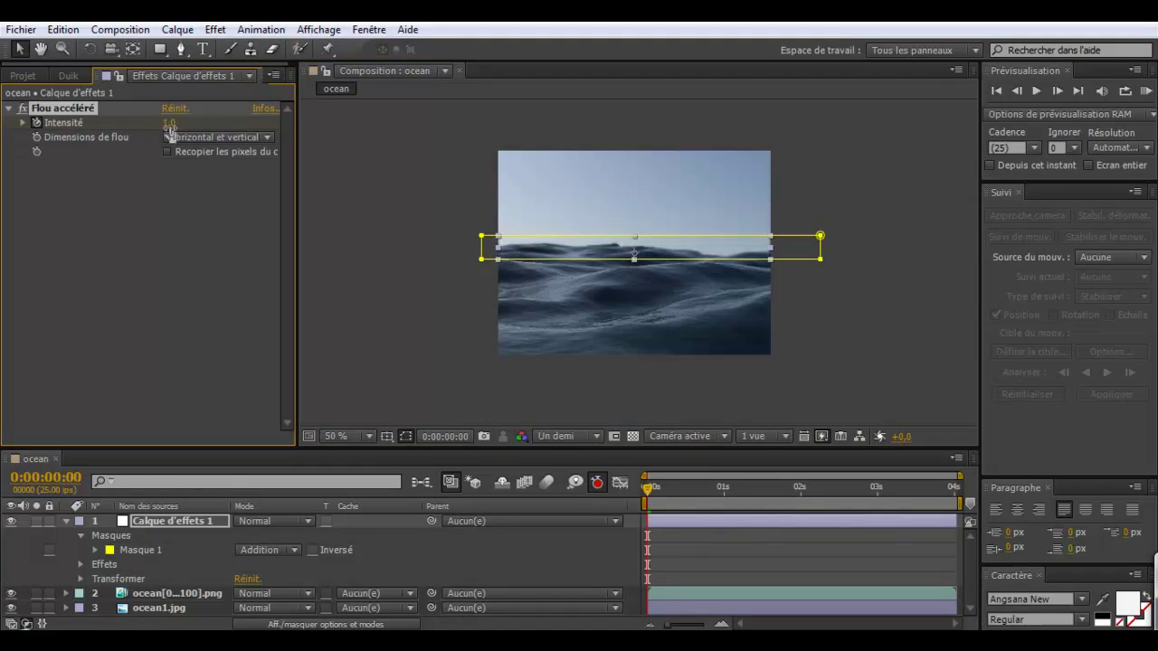
# Check the blurred horizon up close and reduce the Flou accéléré intensity to 0.5.
pyautogui.scroll(2, 828, 303)
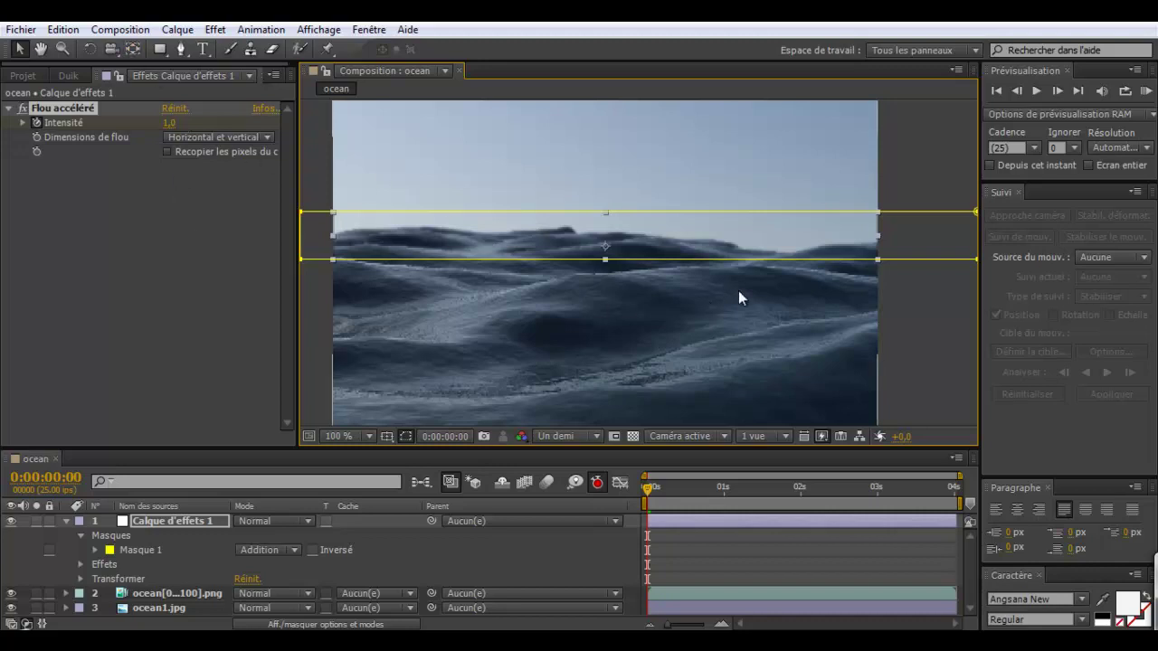
pyautogui.moveTo(739, 291); pyautogui.dragTo(739, 280)
pyautogui.press(',')
pyautogui.click(169, 123)
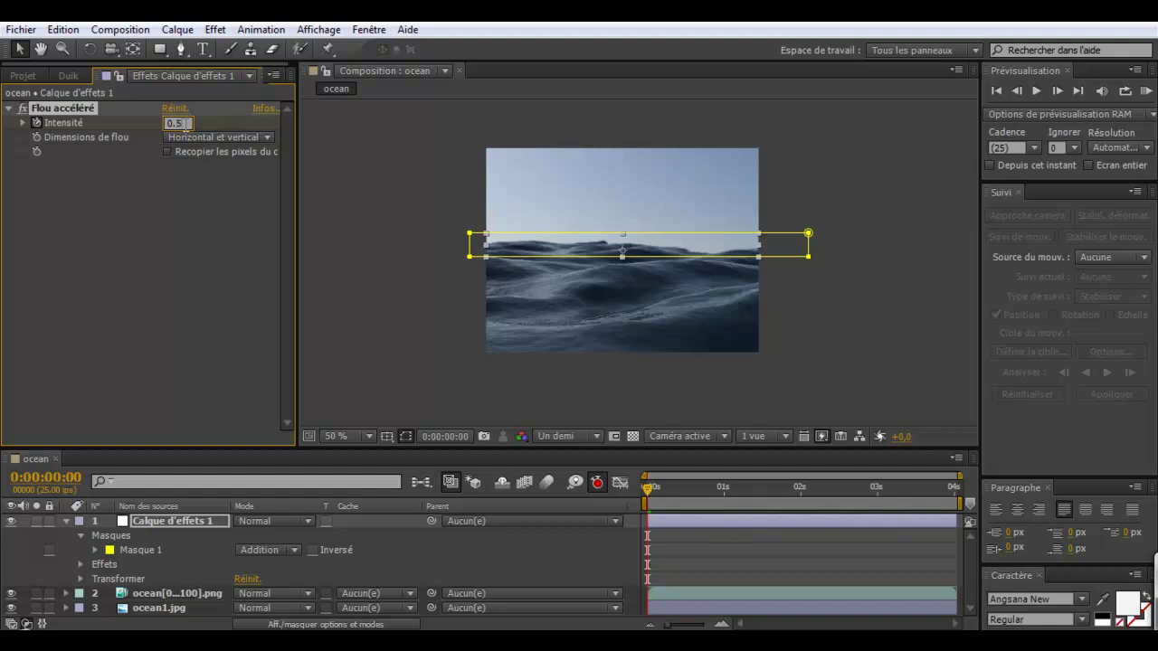
pyautogui.moveTo(749, 158); pyautogui.dragTo(733, 153, button='middle')
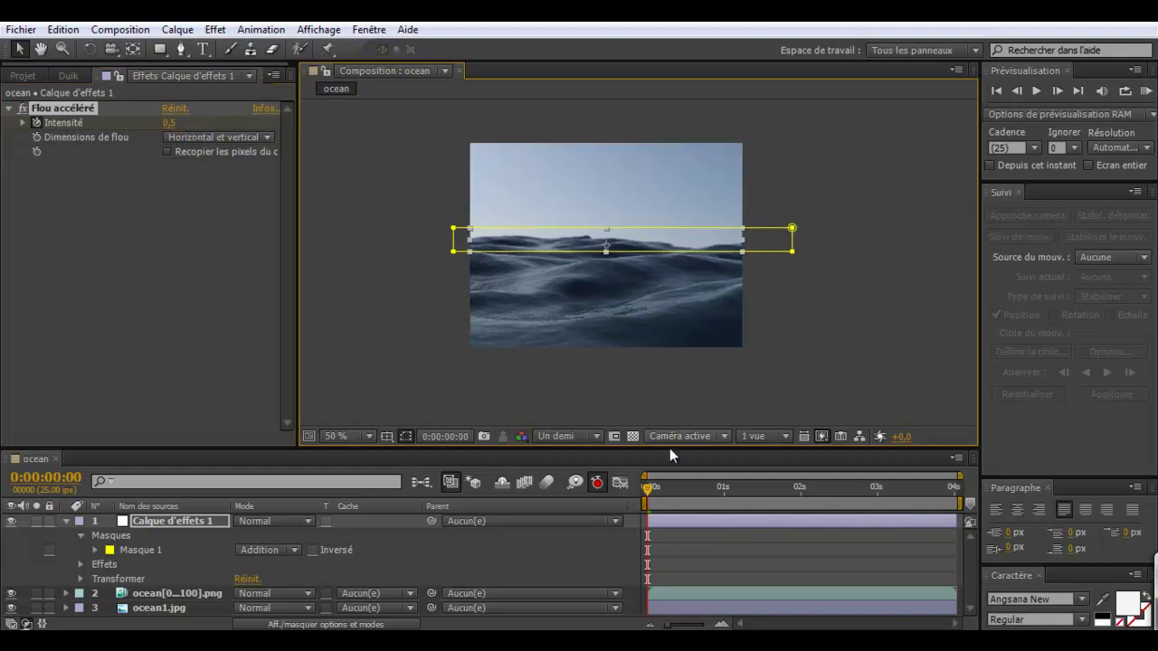
# Scrub the ocean composition to 0:00:04:00 to check the horizon blur, and collapse the adjustment layer's properties.
pyautogui.moveTo(647, 487); pyautogui.dragTo(975, 507)
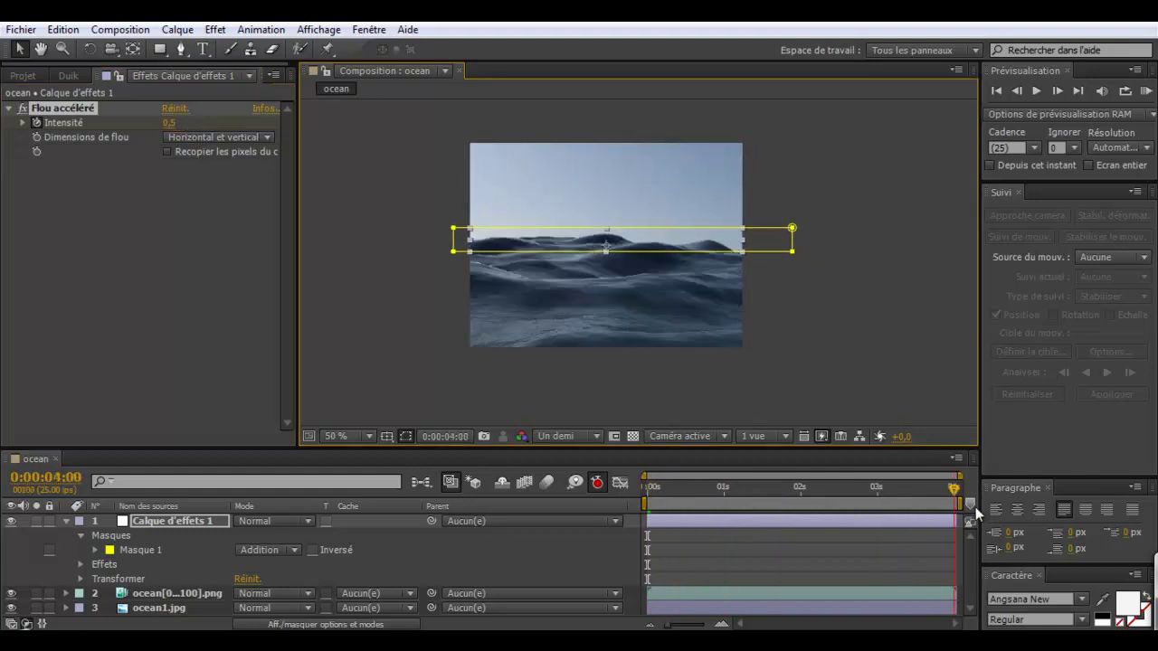
pyautogui.scroll(1, 874, 310)
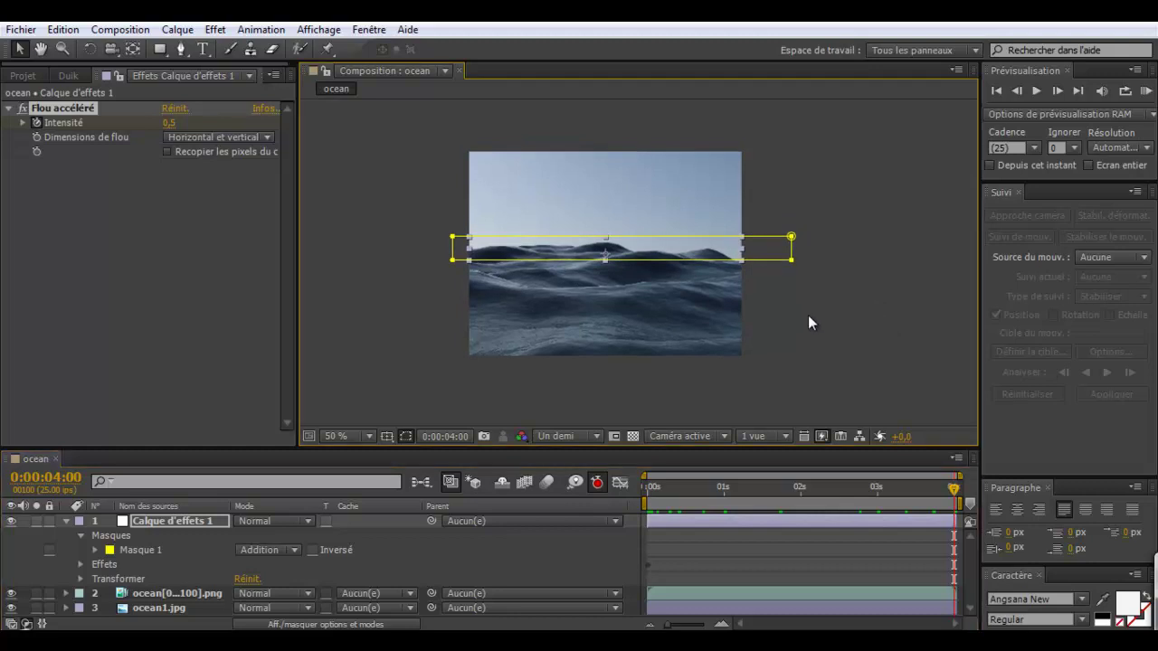
pyautogui.moveTo(887, 283); pyautogui.dragTo(846, 308, button='middle')
pyautogui.moveTo(546, 136); pyautogui.dragTo(579, 125, button='middle')
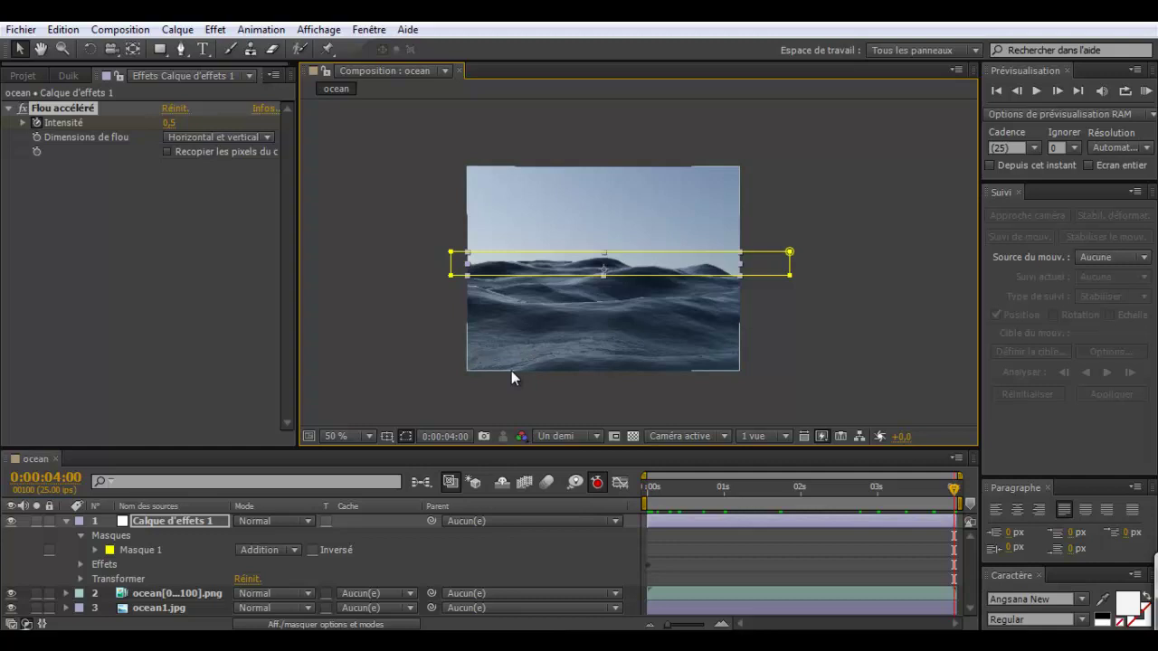
pyautogui.moveTo(521, 398); pyautogui.dragTo(544, 400, button='middle')
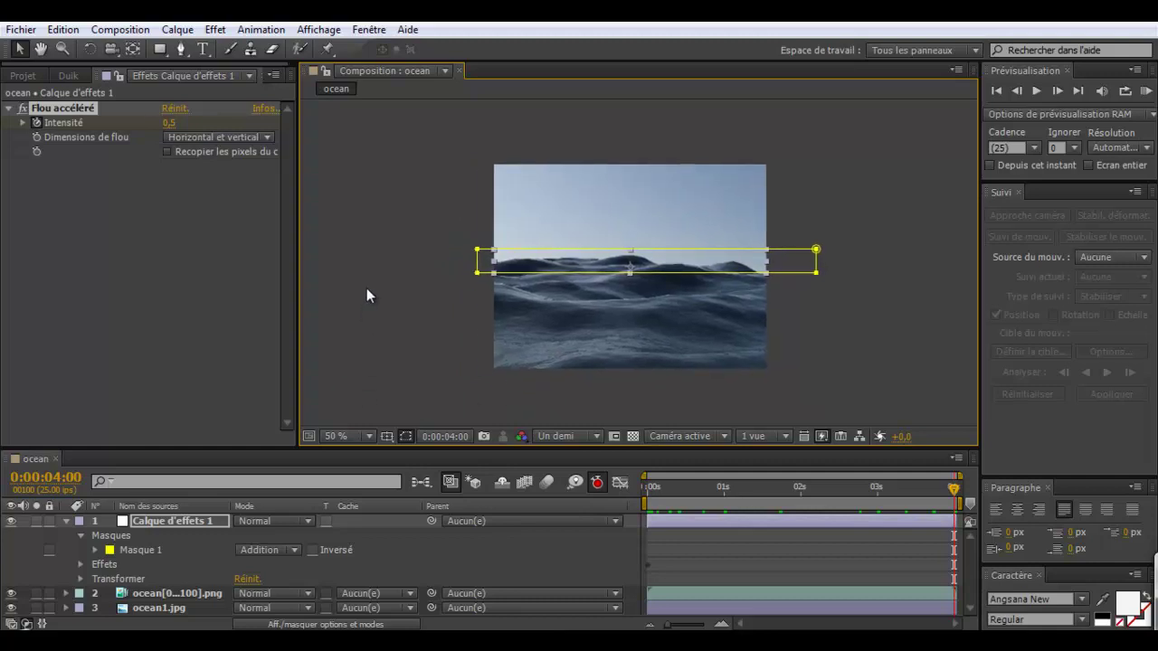
pyautogui.click(66, 521)
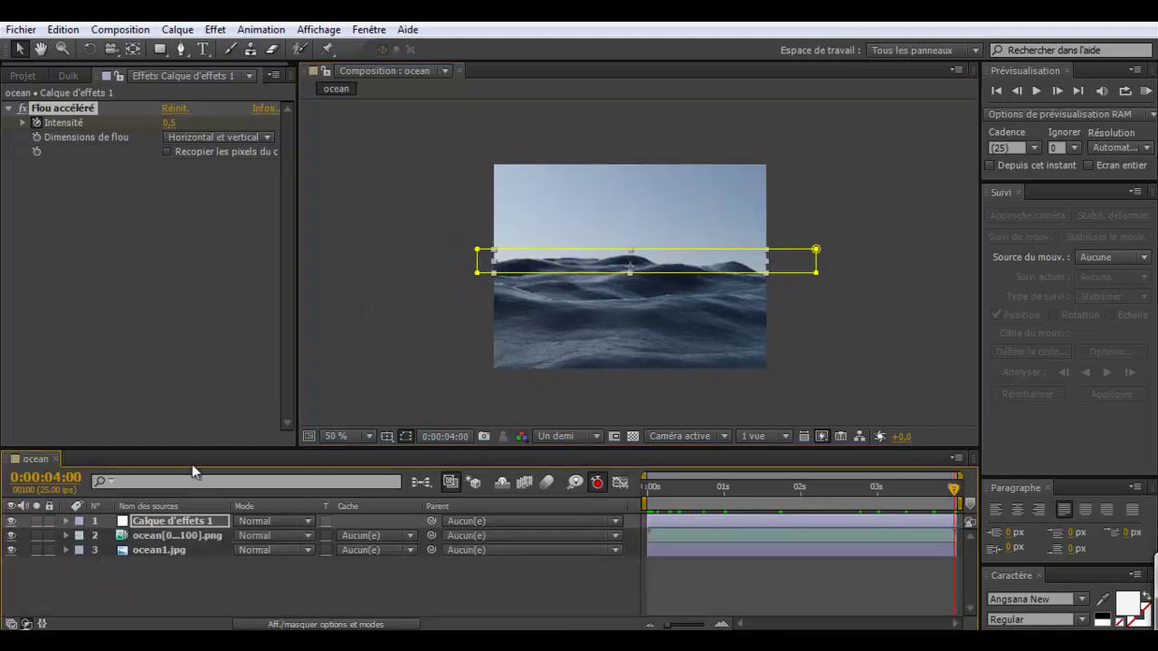
pyautogui.moveTo(418, 342)
pyautogui.mouseDown(button='middle')
pyautogui.moveTo(421, 316)
pyautogui.moveTo(418, 333)
pyautogui.mouseUp(button='middle')
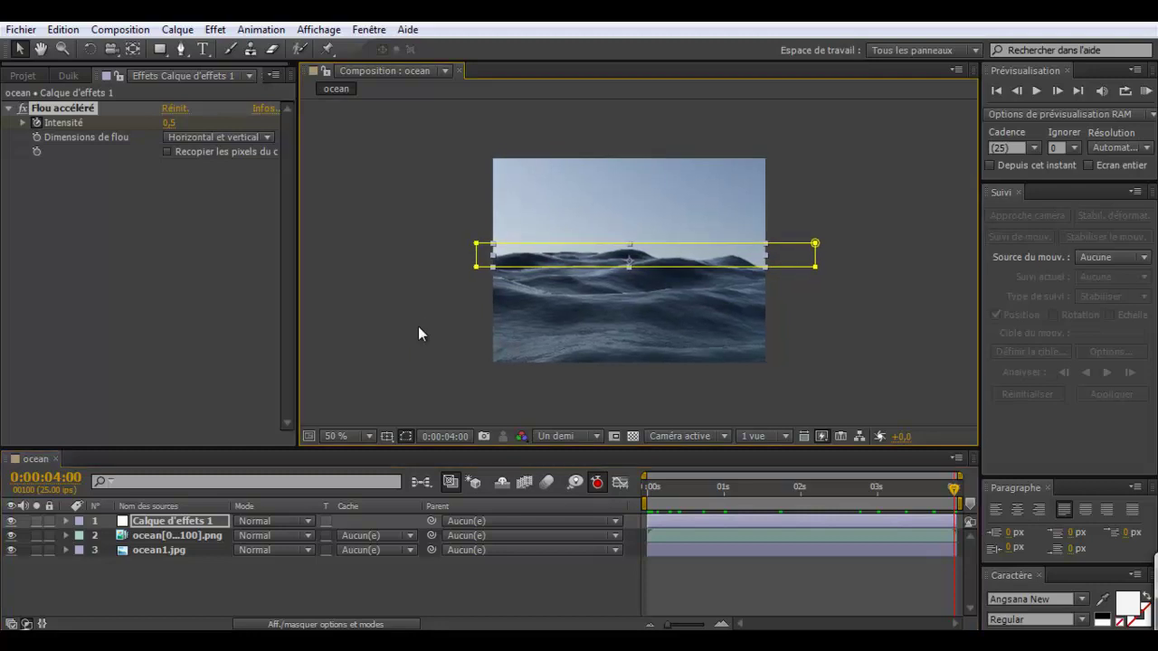